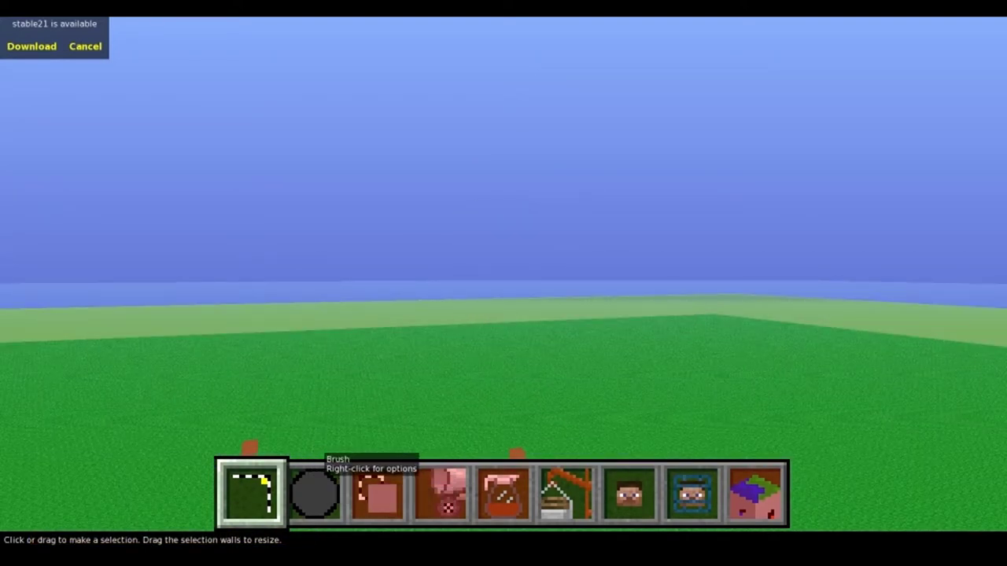
left_click(315, 488)
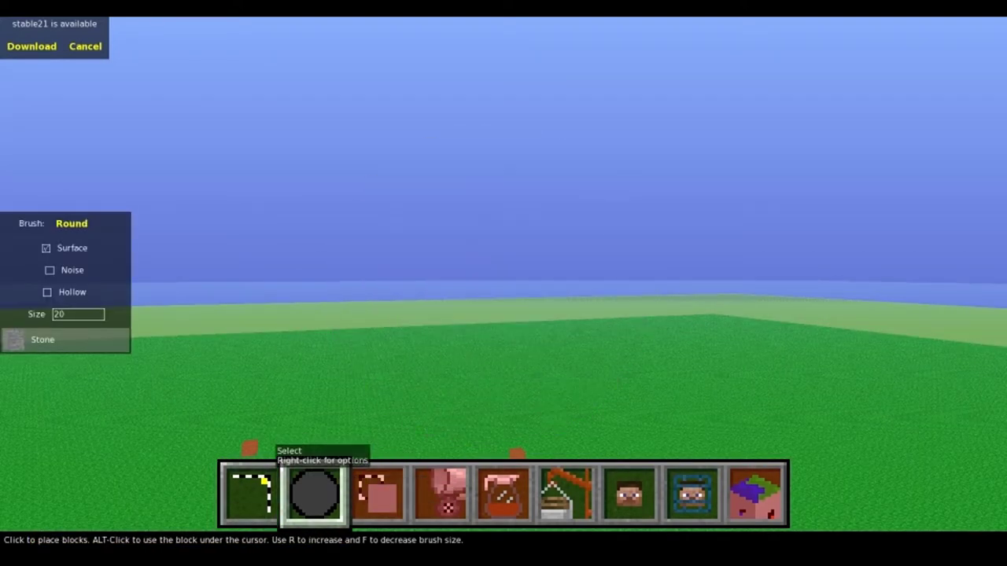
left_click(275, 472)
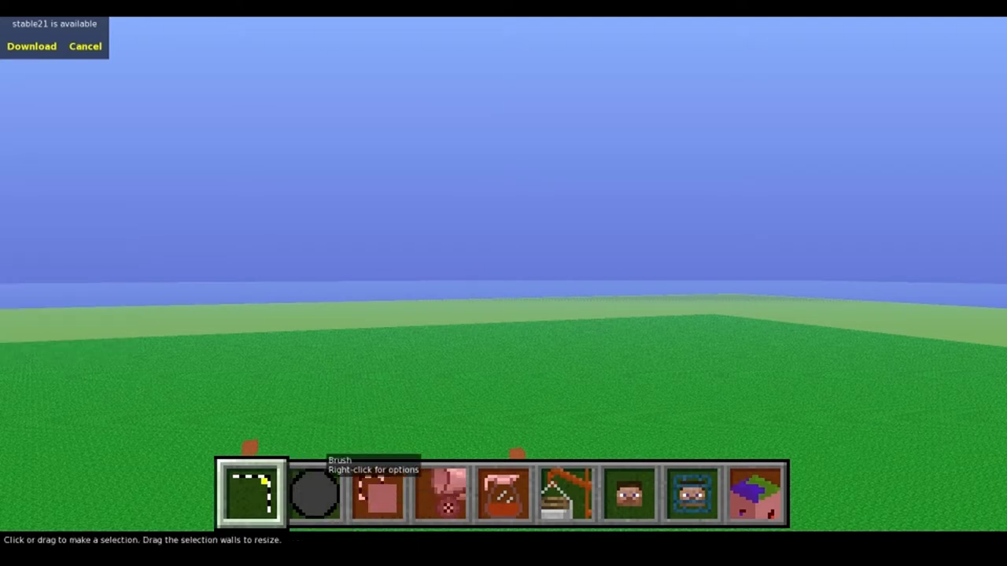
right_click(504, 273)
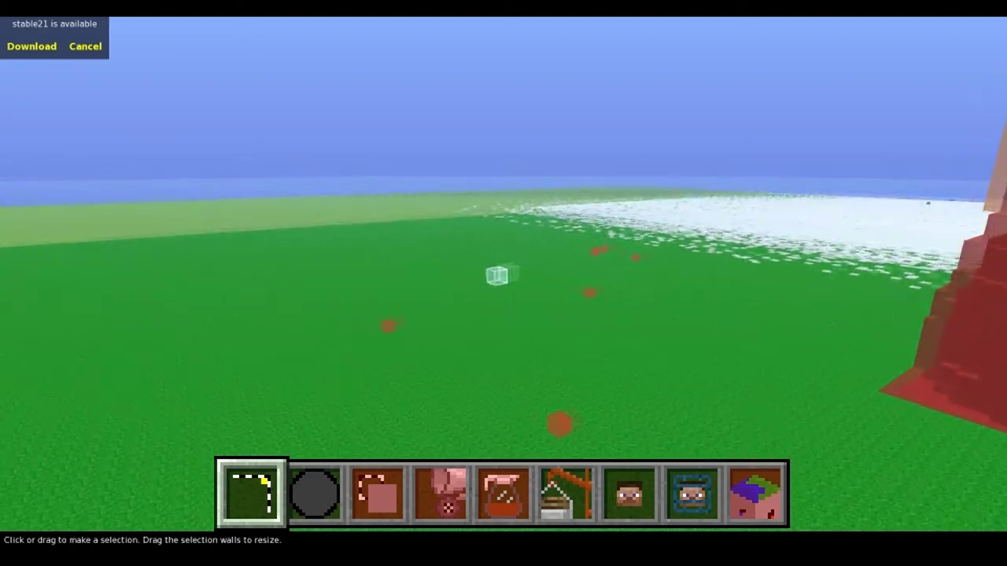
mouse_move(505, 273)
right_mouse_down()
mouse_move(498, 268)
mouse_move(504, 275)
right_mouse_up()
key("w")
key("w")
key("w")
key("w")
Step: Choose the Brush tool and set the round brush's block to Sand
key("2")
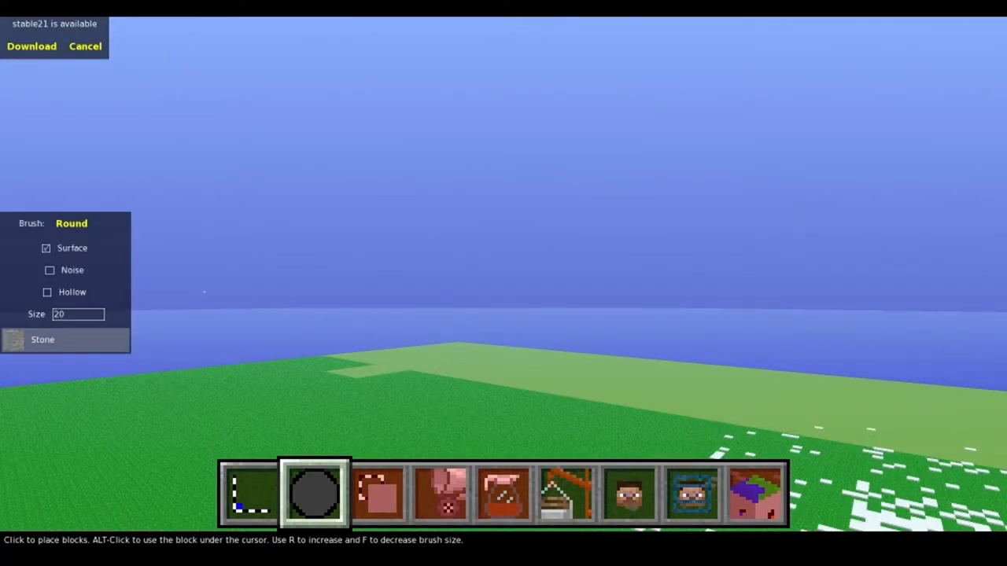
left_click(31, 340)
type("sand")
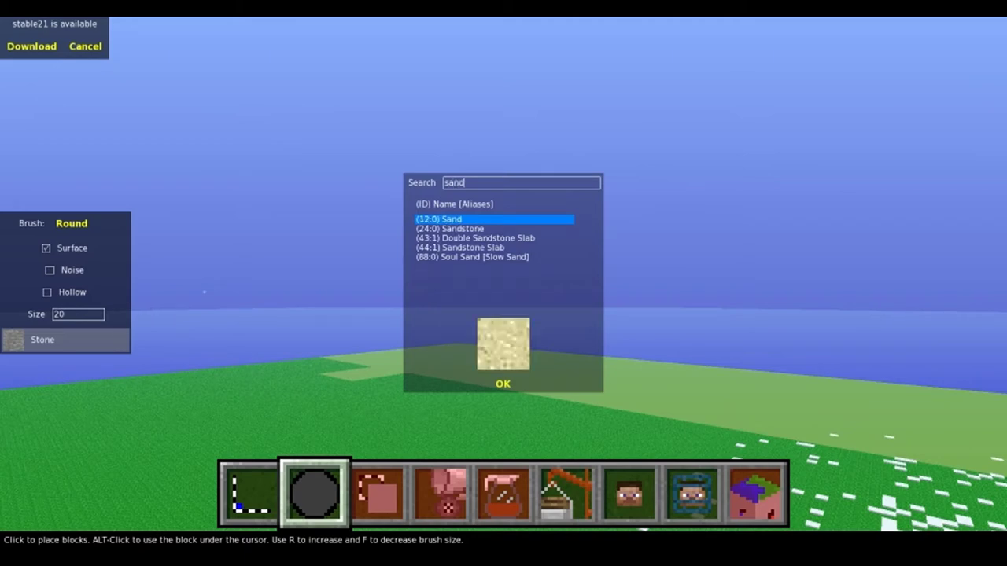
key("Return")
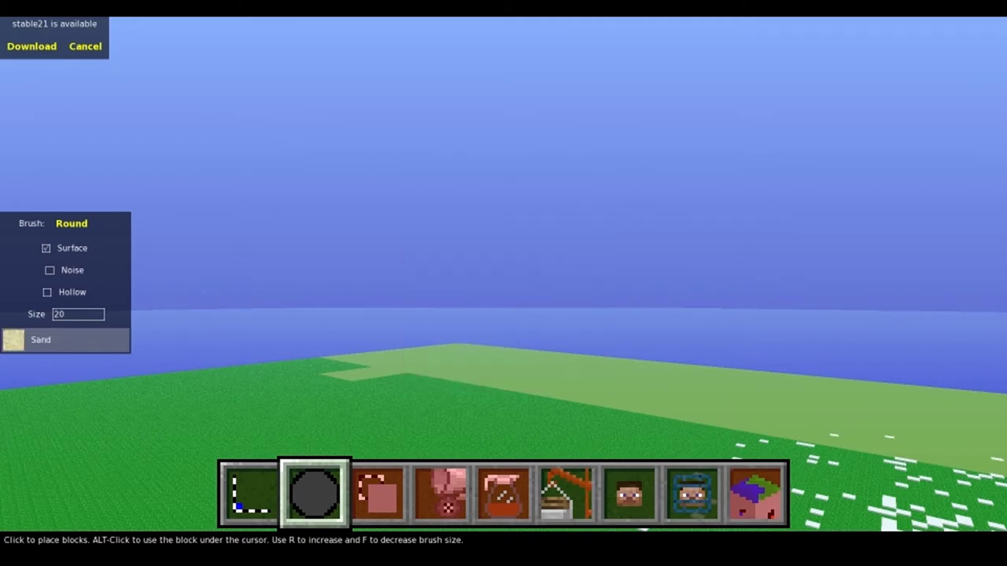
Step: Place one round sand ball of size 20 in the air above the grass field
left_click(503, 284)
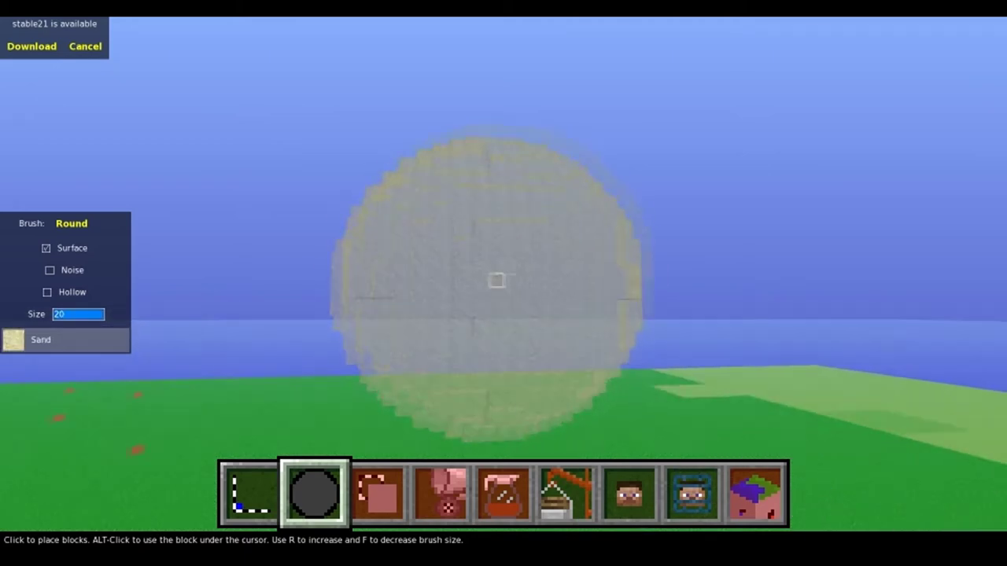
left_click(503, 274)
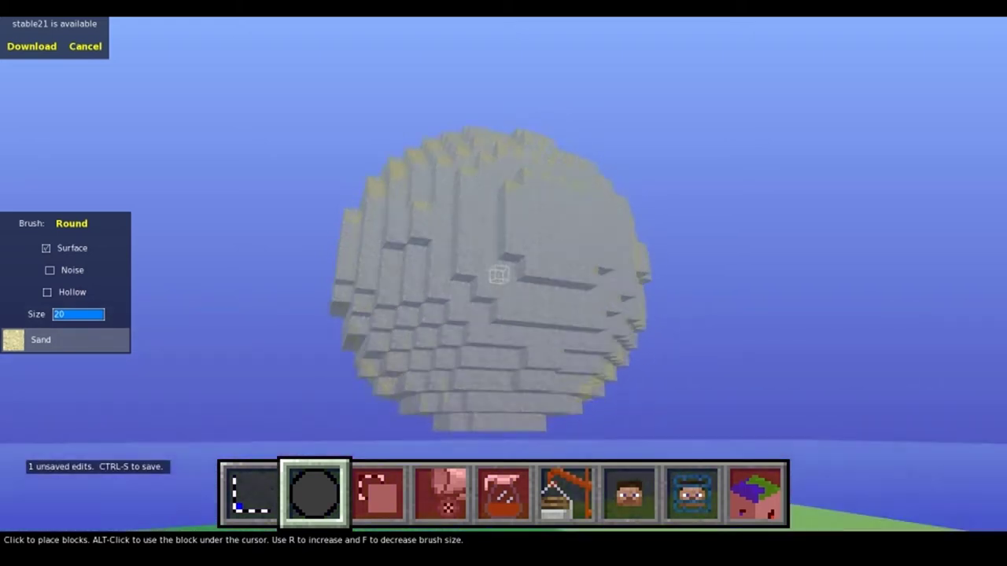
key("s")
key("w")
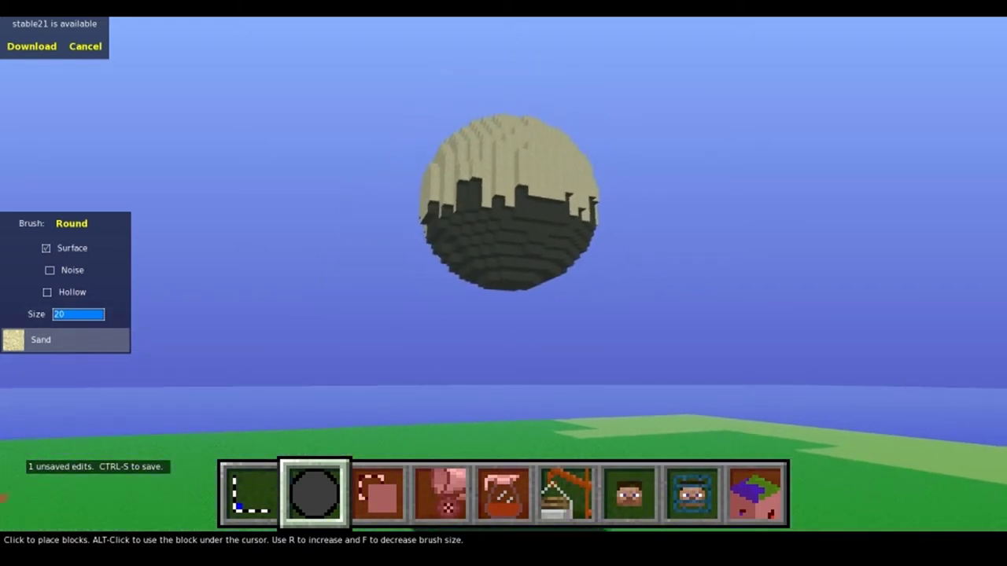
key("q")
key("Escape")
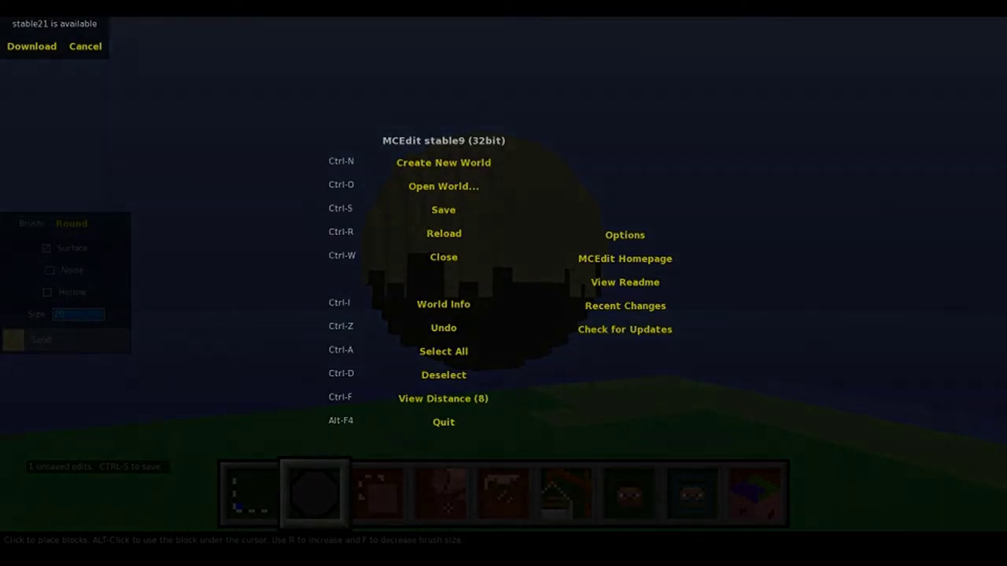
key("Escape")
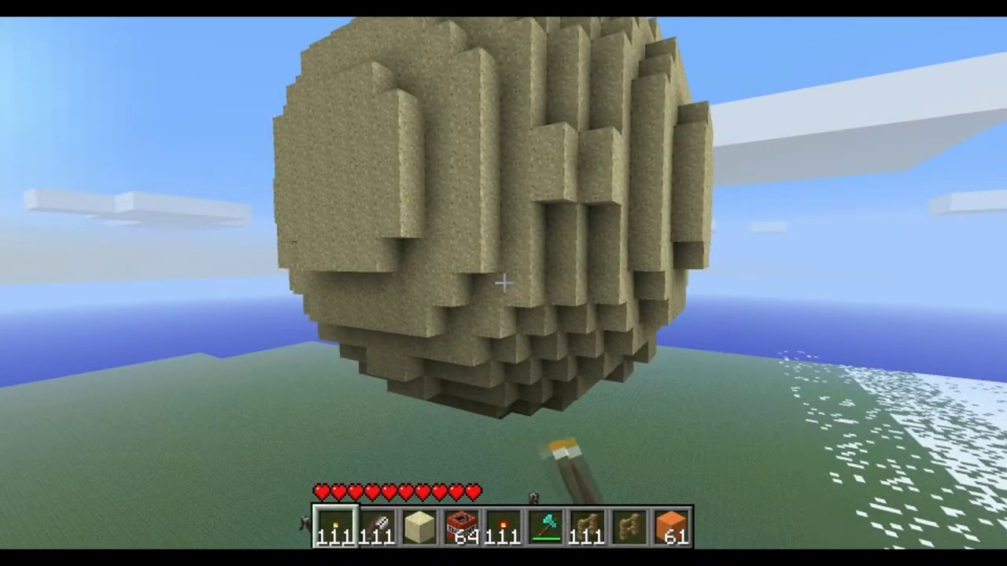
Step: In Minecraft, fly beneath the floating sand ball and break a block on its underside to make the sand fall
key("w")
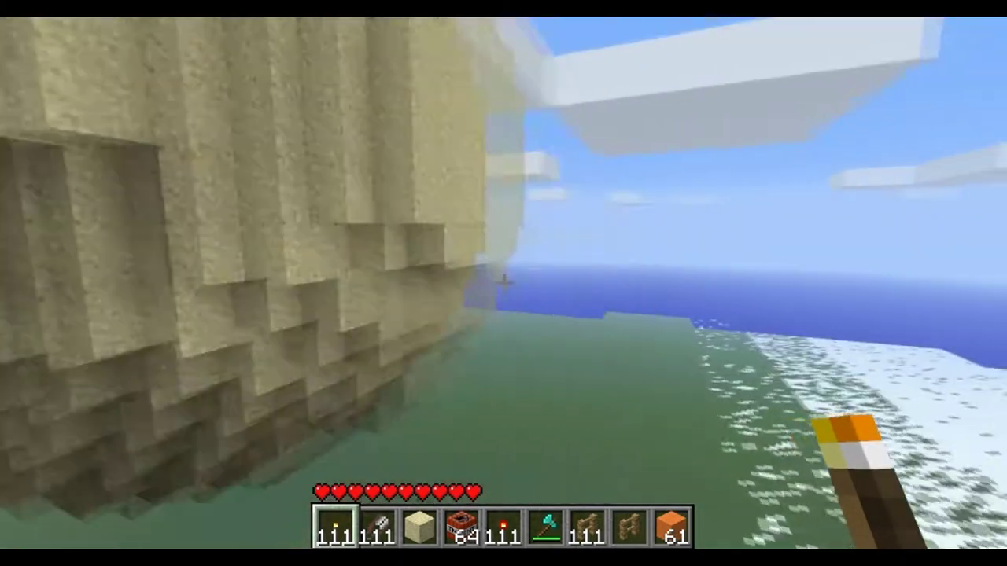
key("w")
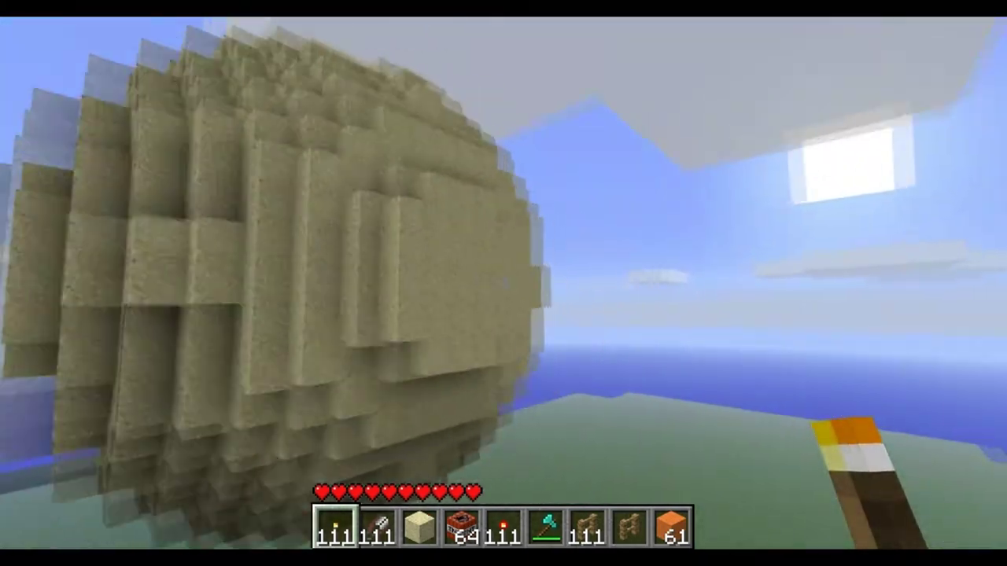
key("w")
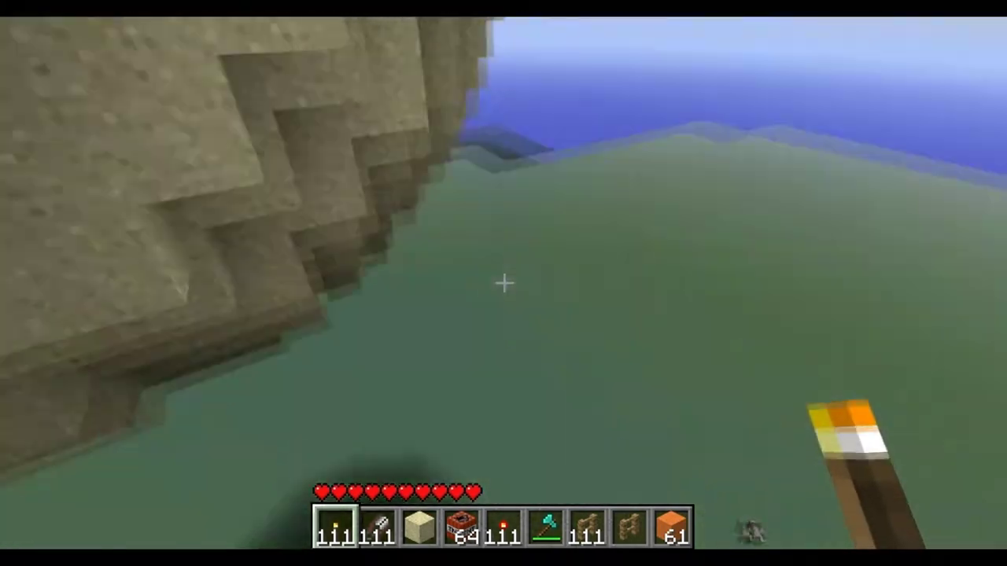
key("w")
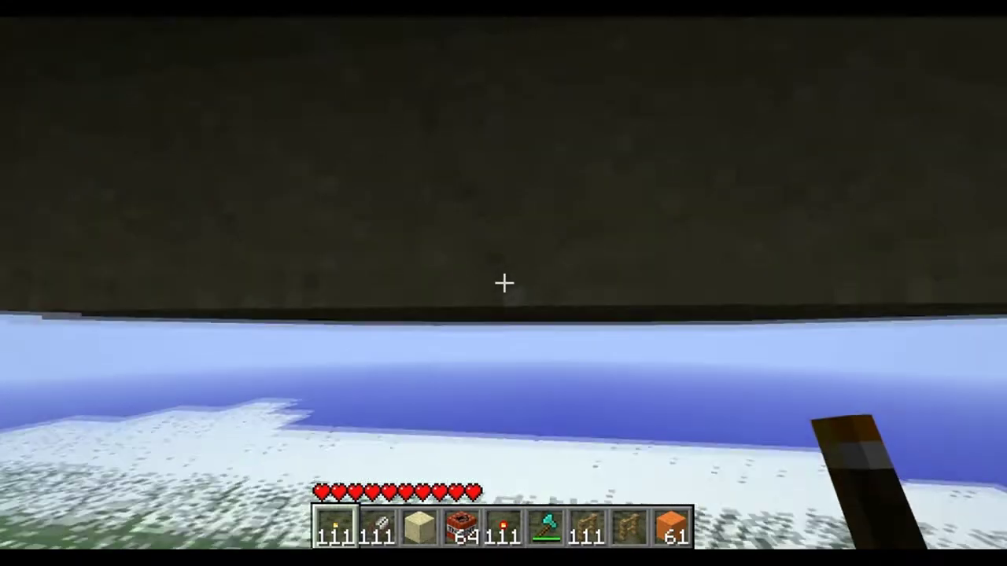
key("s")
key("space")
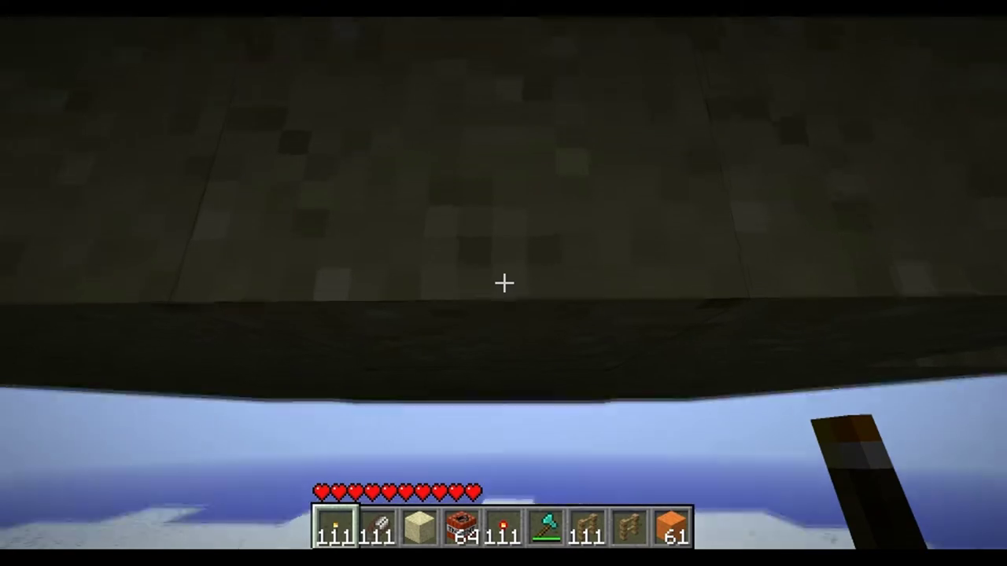
left_click(503, 283)
key("s")
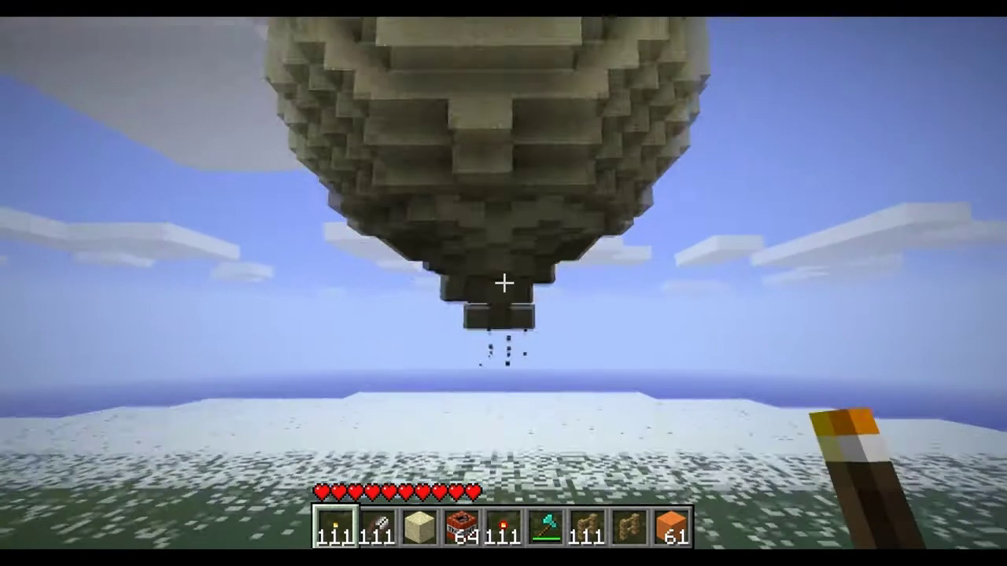
key("s")
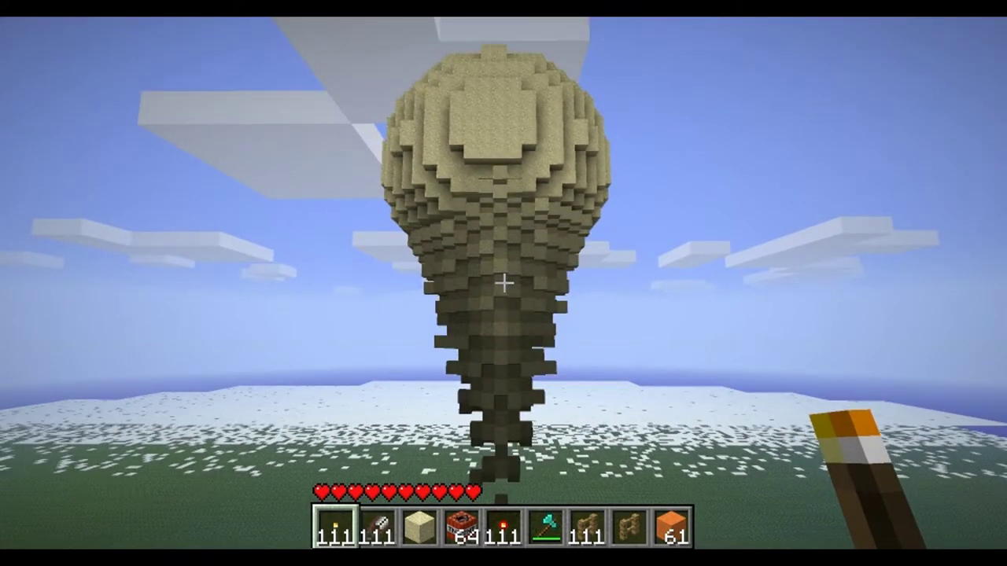
key("s")
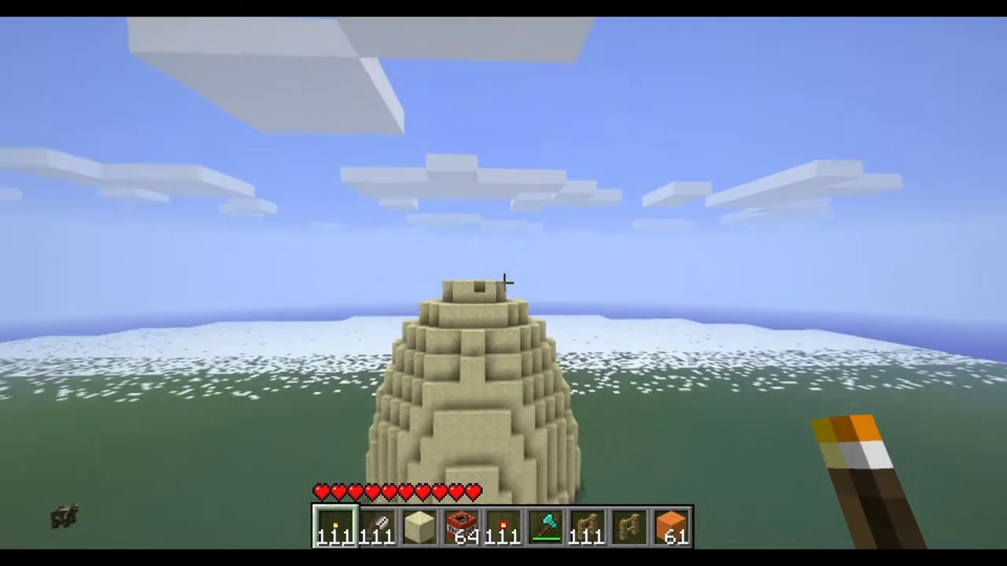
Step: Fill the gap in the top layer of the sand mound with a sand block and exit the world
scroll(504, 283, "down", 2)
key("w")
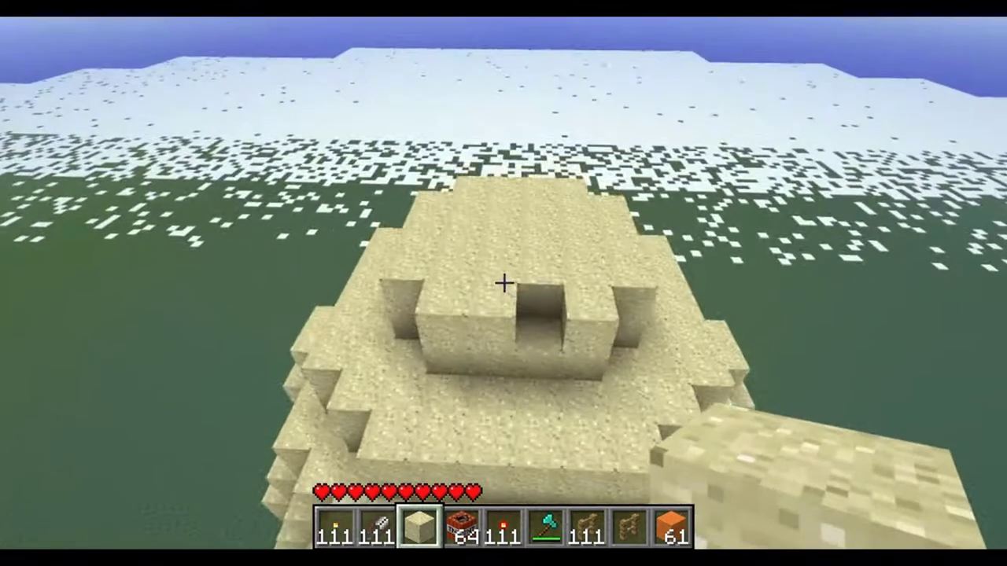
key("w")
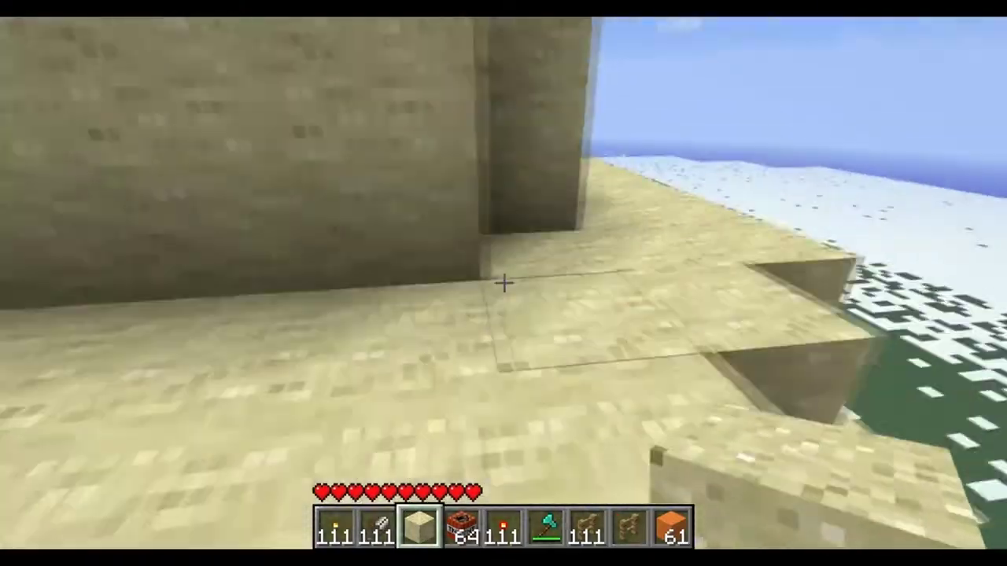
key("s")
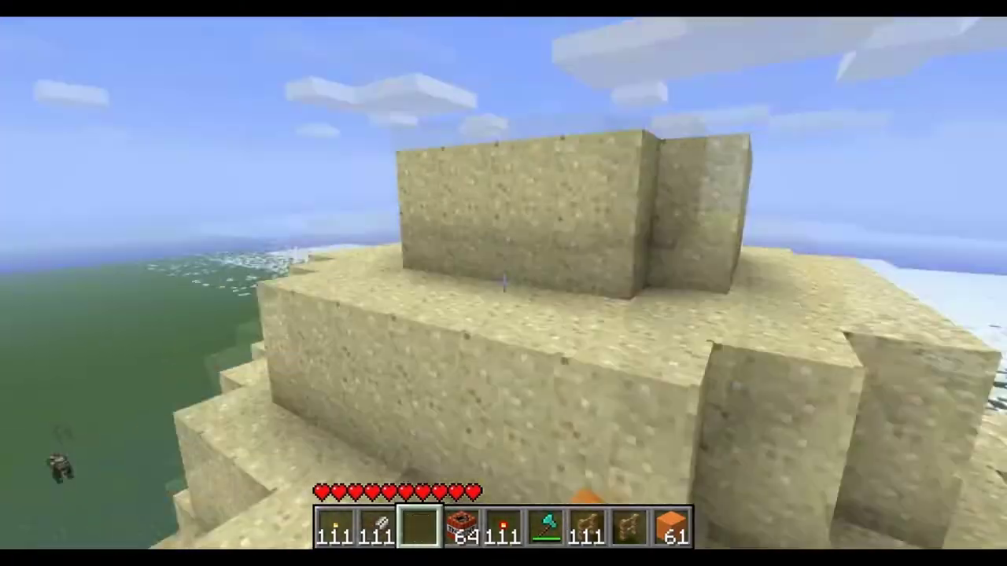
key("s")
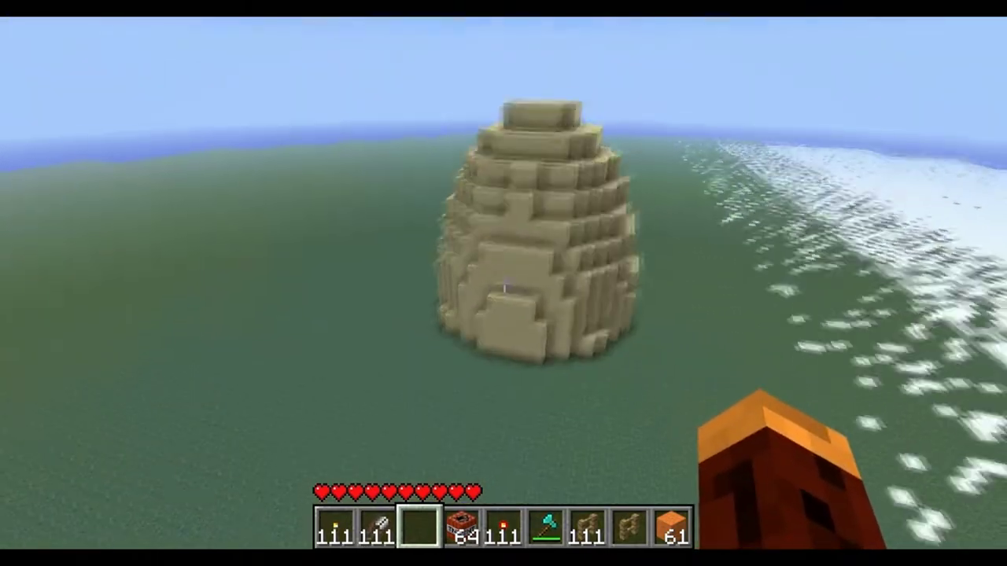
key("Escape")
left_click(504, 386)
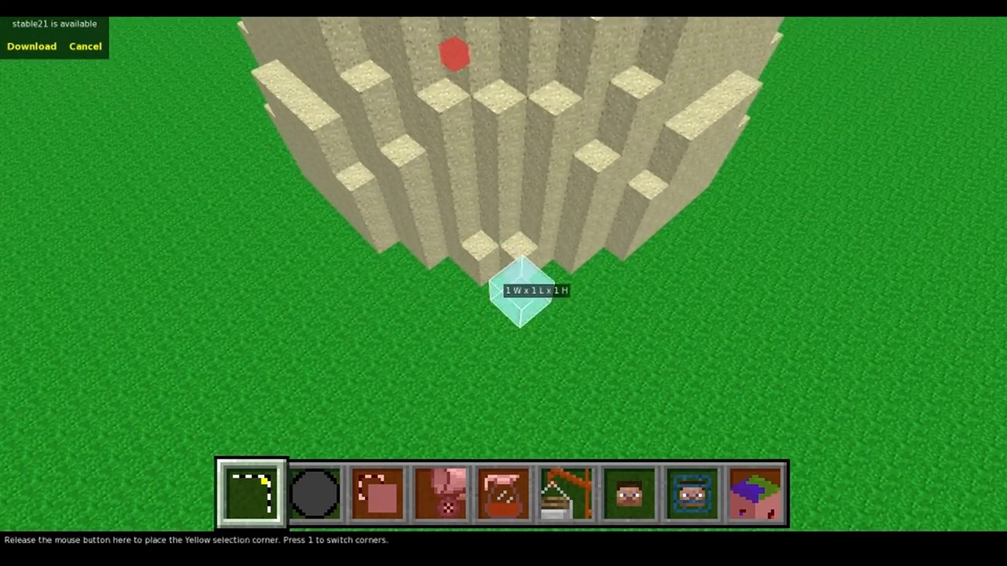
Step: In MCEdit, select a box of 20 W x 21 L x 26 H enclosing the whole sand mound
key("q")
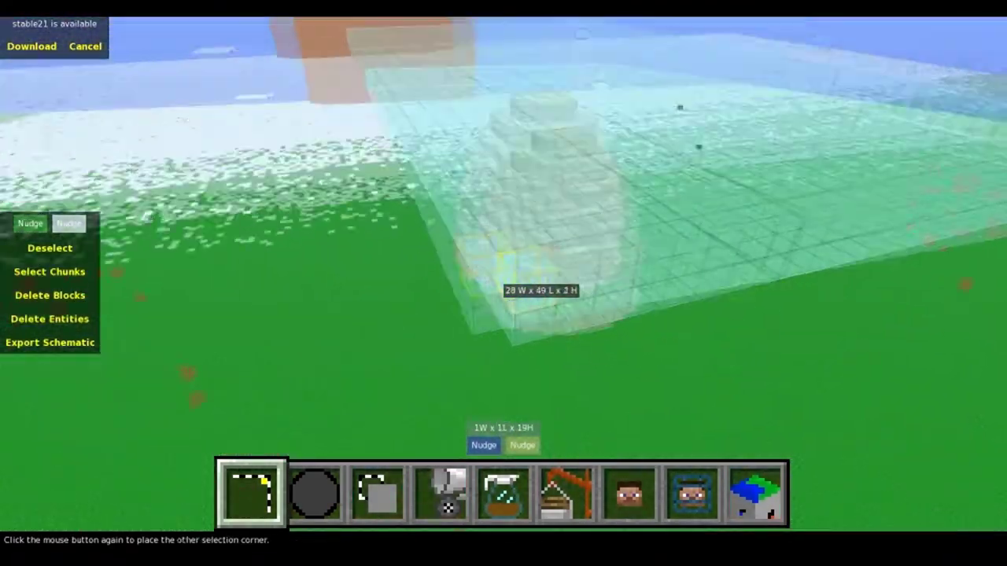
key("w")
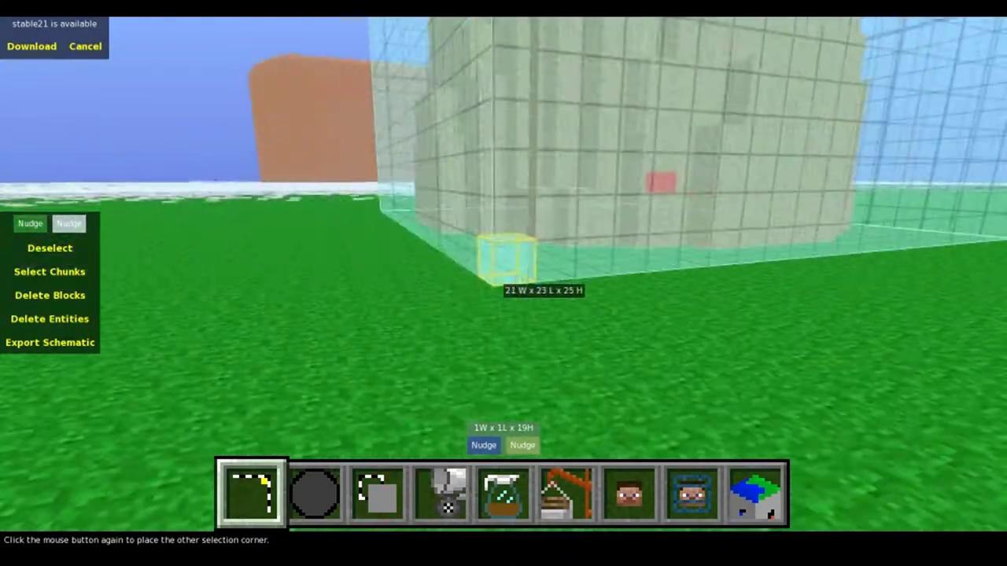
key("w")
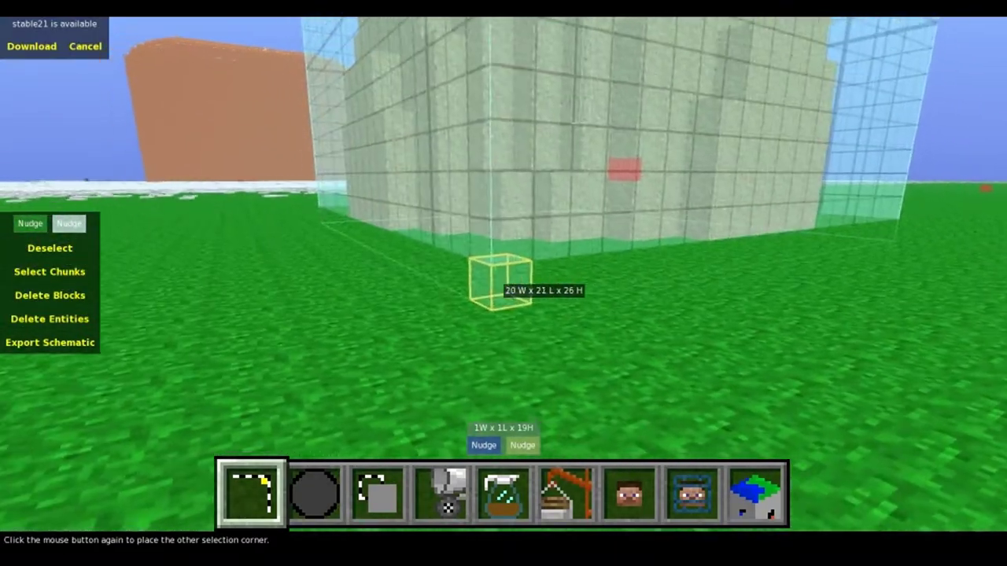
key("w")
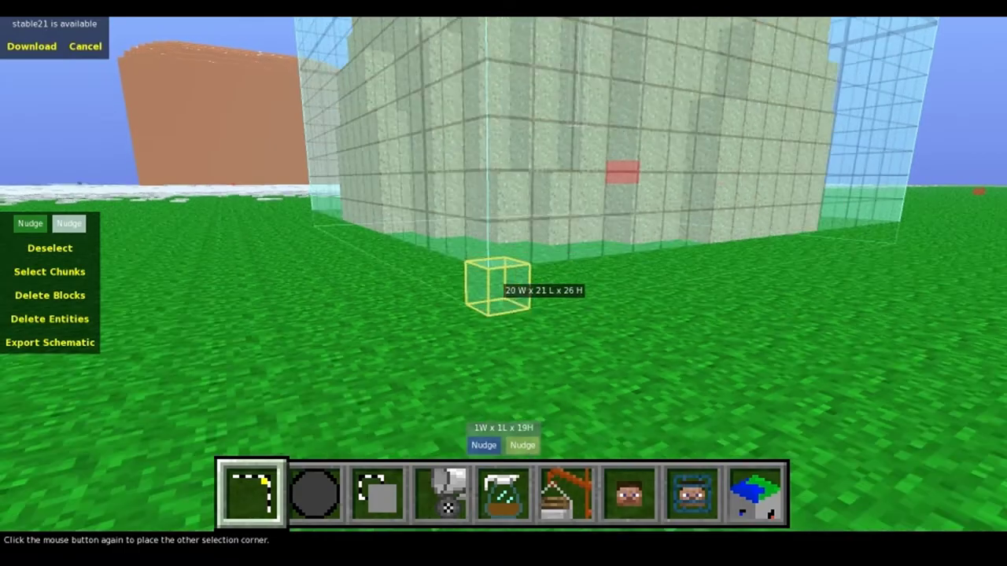
key("q")
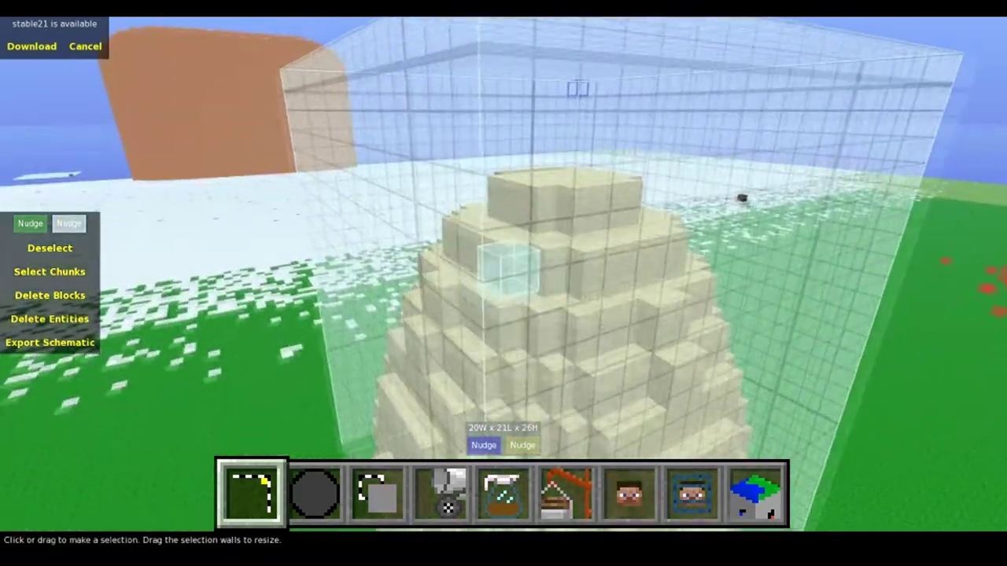
key("s")
key("d")
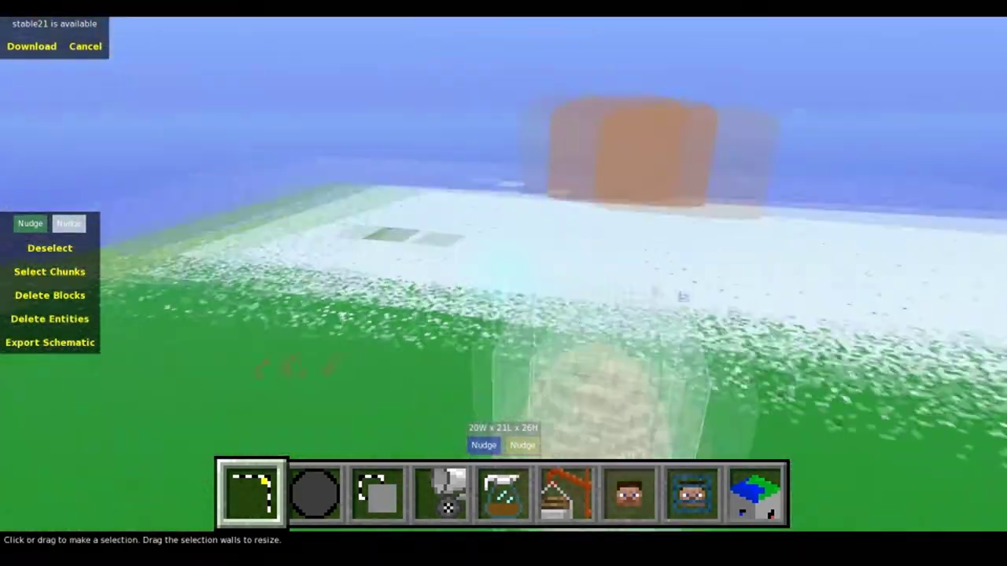
Step: Set up a block replacement for the selected box, finding Sand and replacing it with White Wool
right_click(504, 274)
left_click(438, 475)
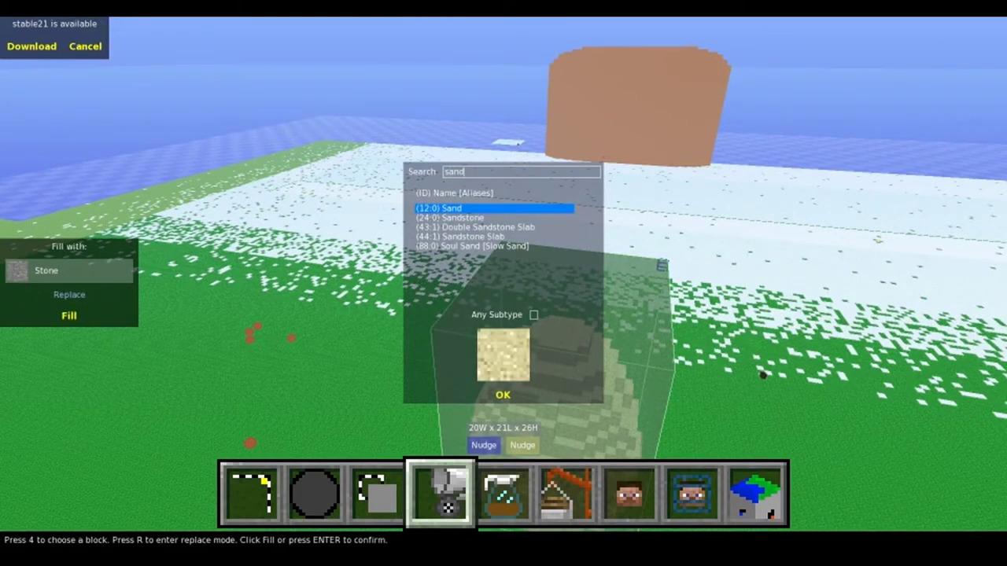
key("r")
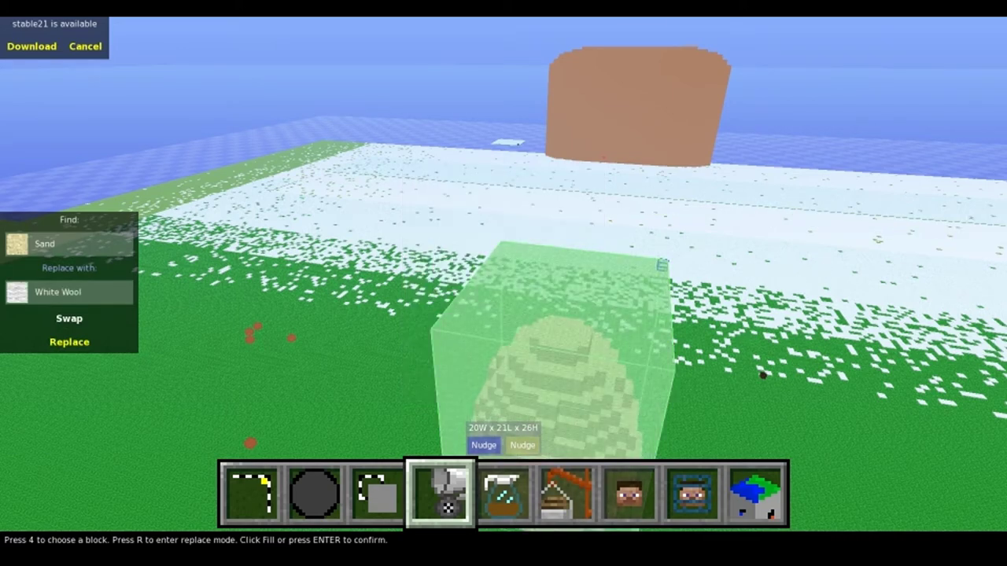
key("w")
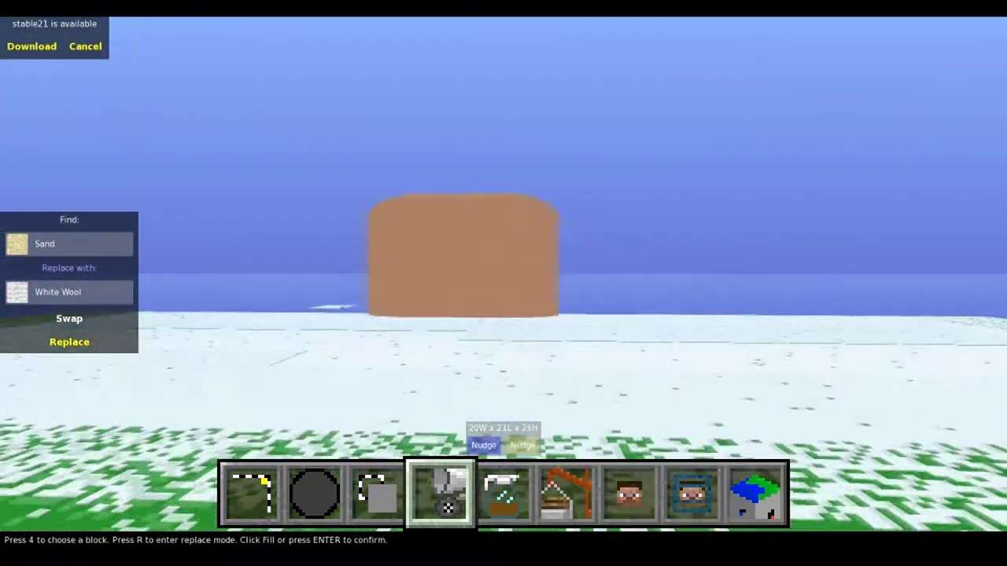
key("w")
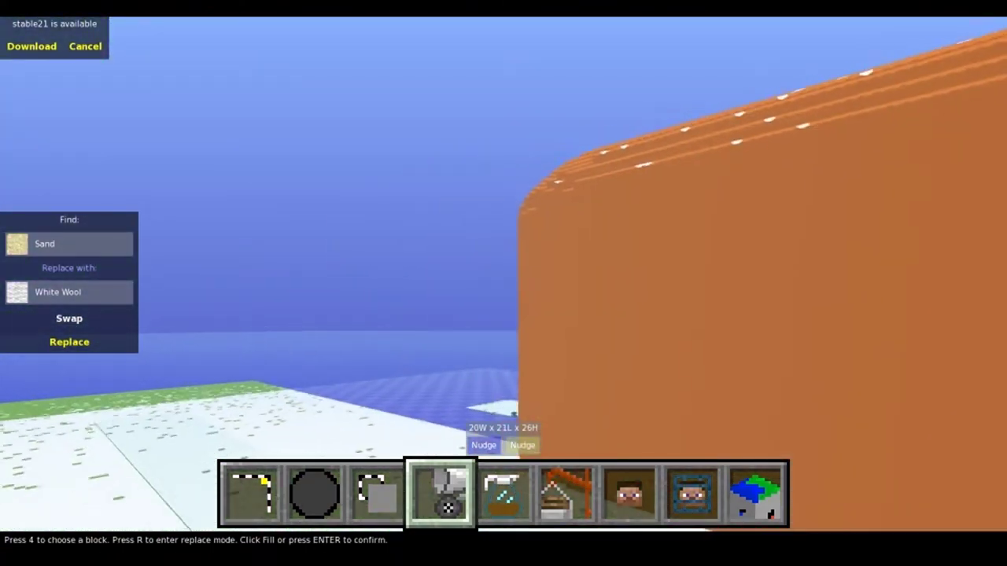
key("w")
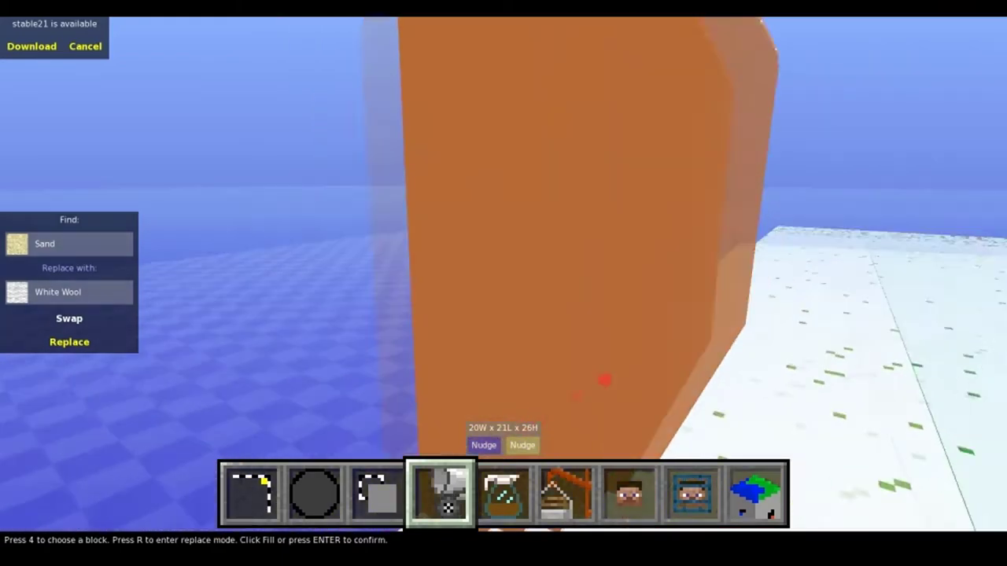
Step: Fly over to the orange wool structure, inspect its outer wall and hollow interior, and return to the selected sand mound
key("s")
key("w")
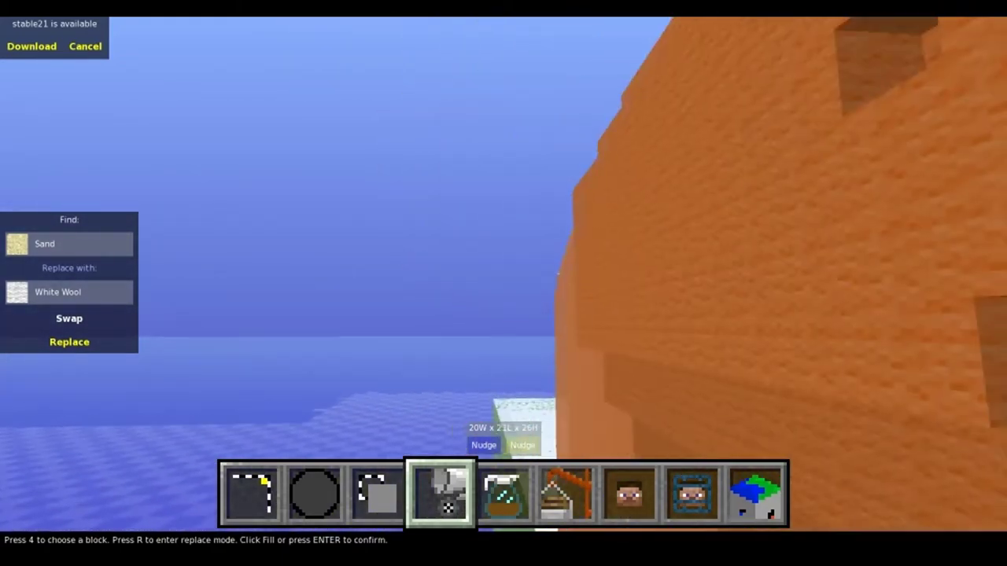
key("w")
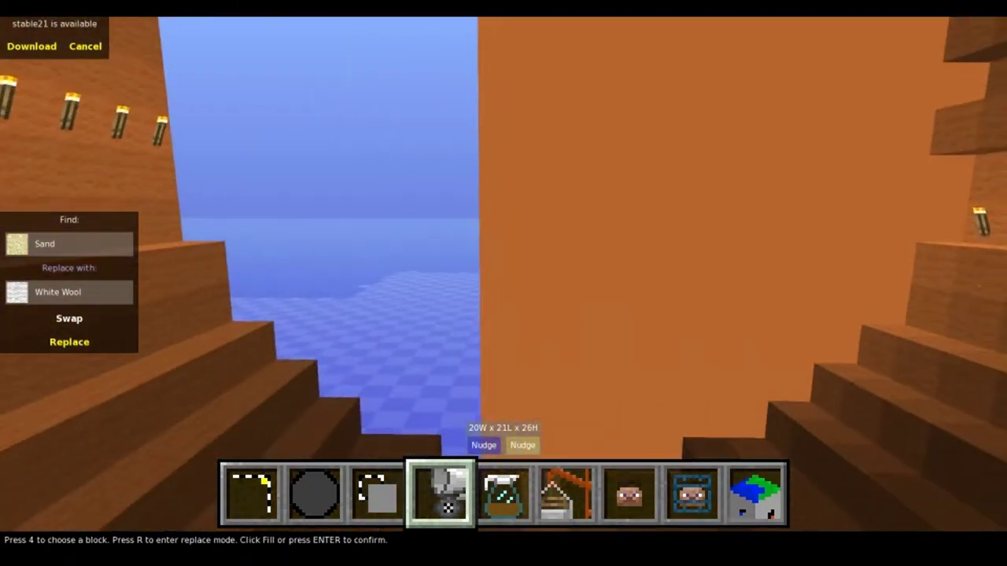
key("s")
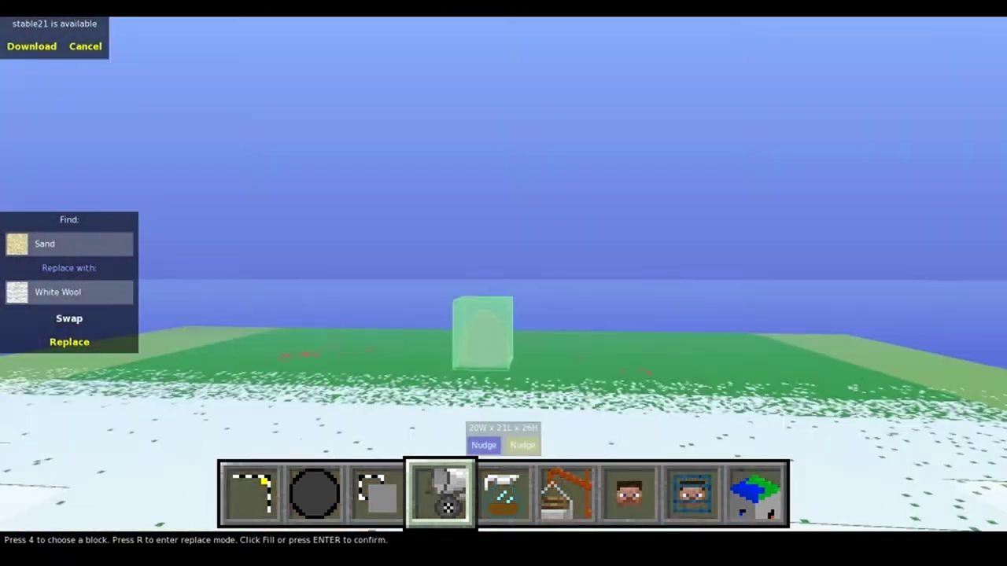
key("w")
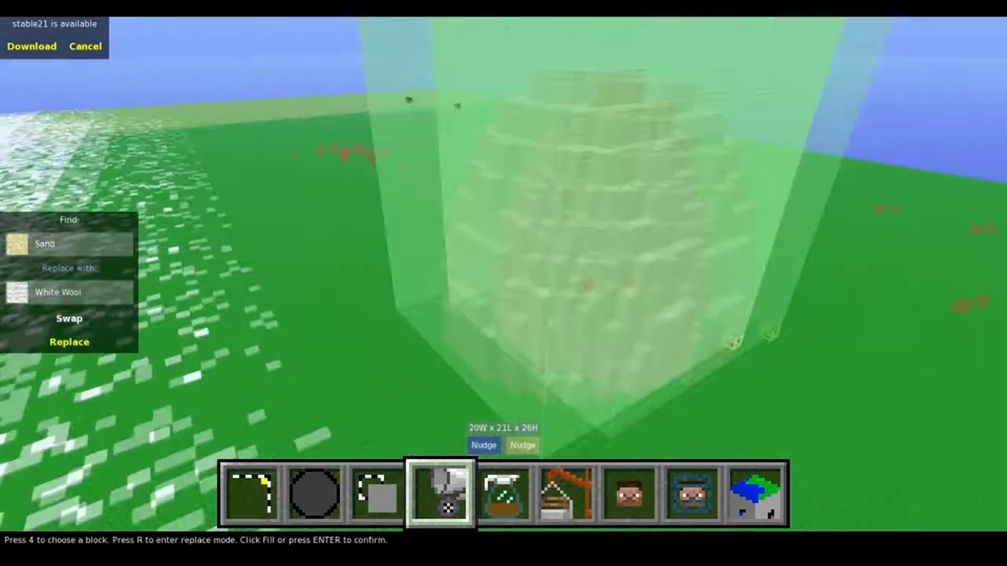
key("w")
Step: Set up the Topsoil filter for the selected box with Red Wool as its block
key("5")
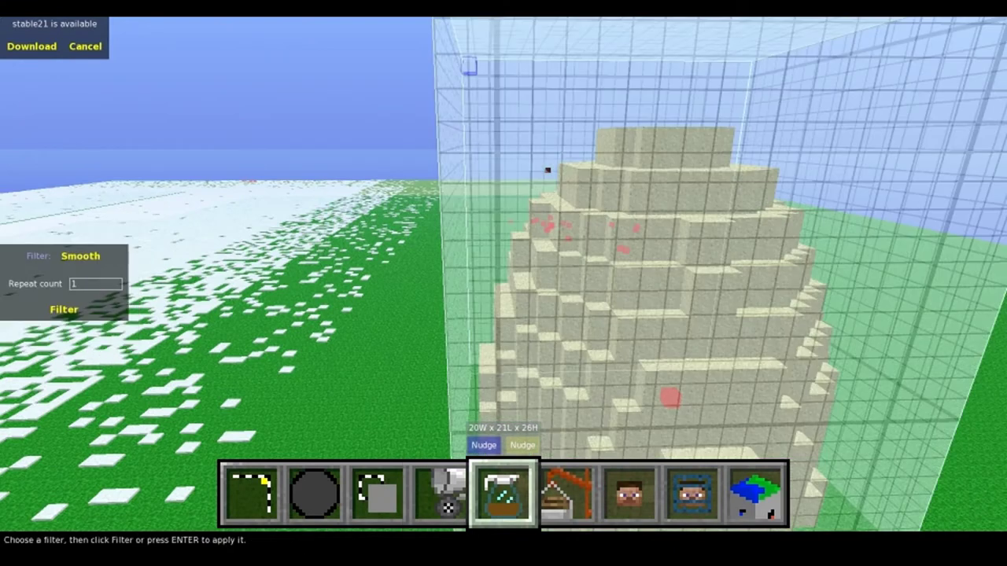
left_click(79, 266)
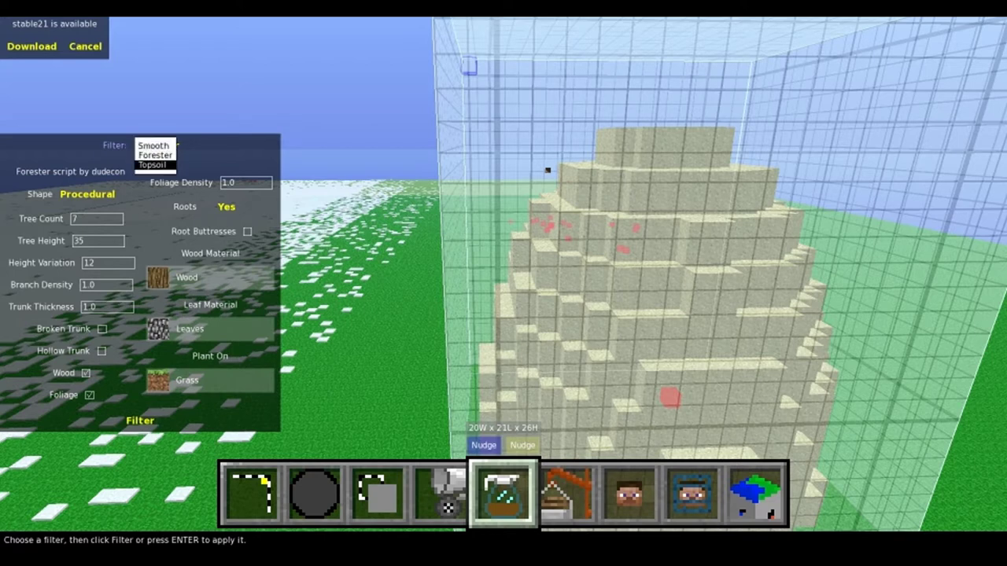
left_click(153, 165)
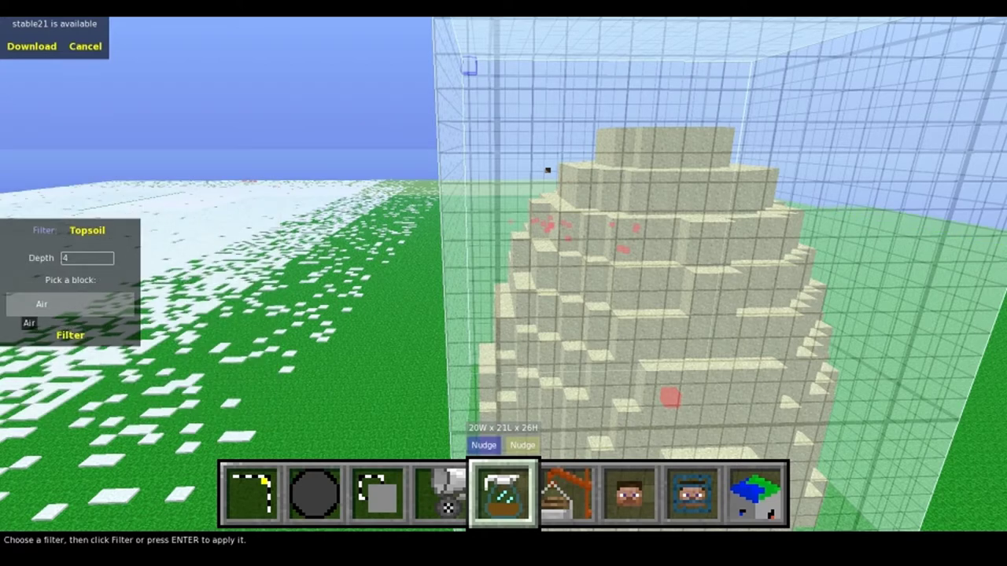
left_click(35, 304)
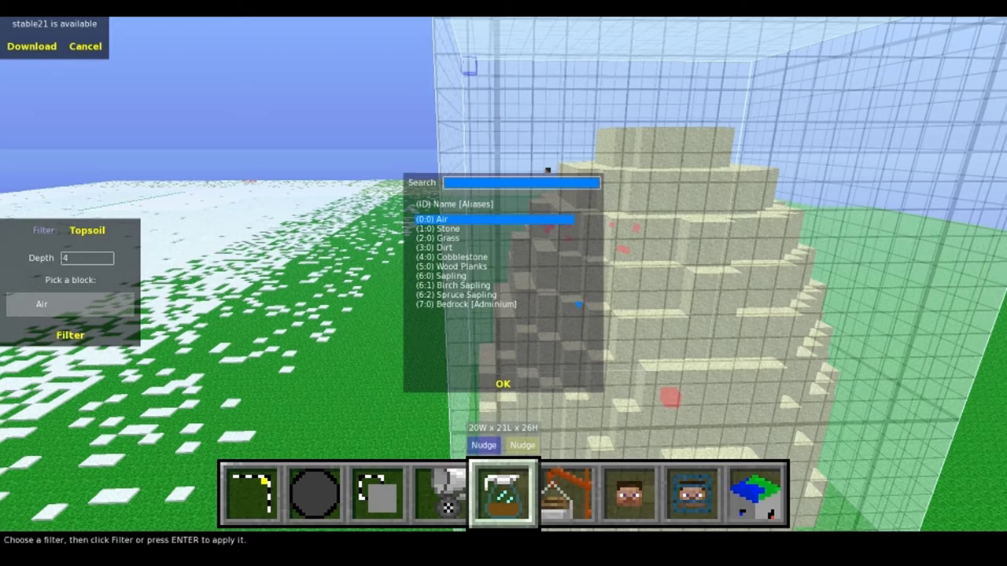
type("red")
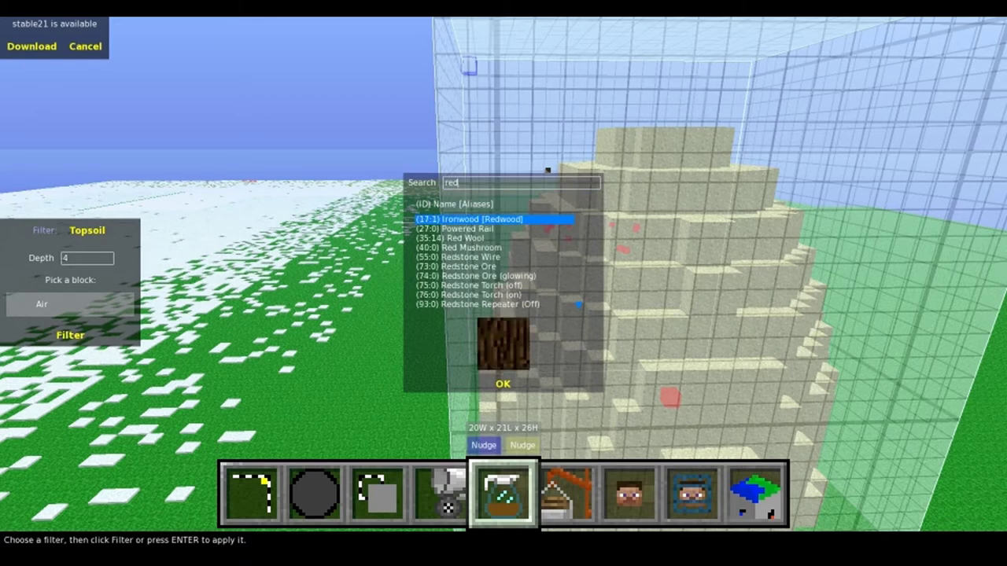
double_click(465, 238)
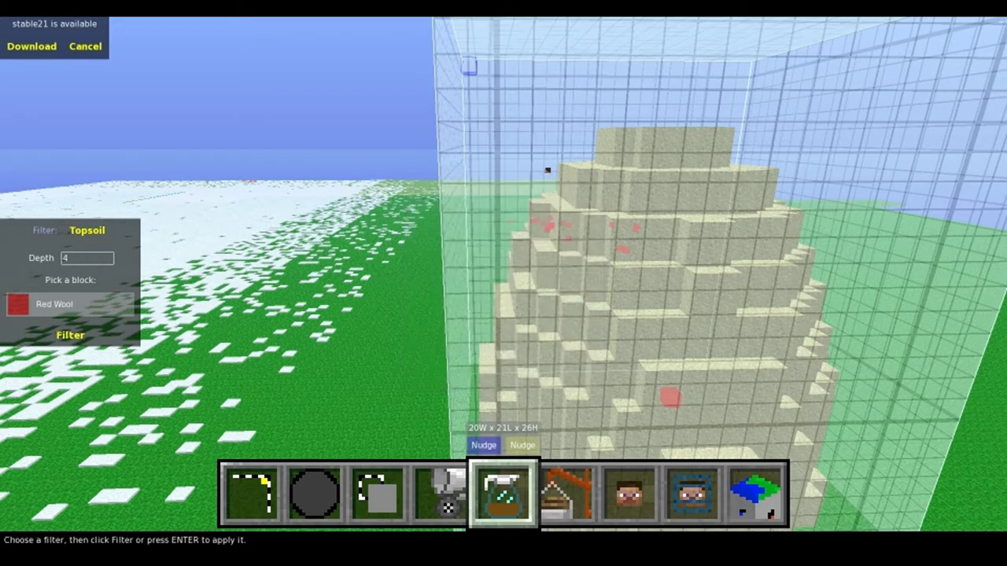
Step: Apply the Red Wool Topsoil filter twice to the selected mound, with the depth at 4
left_click(98, 259)
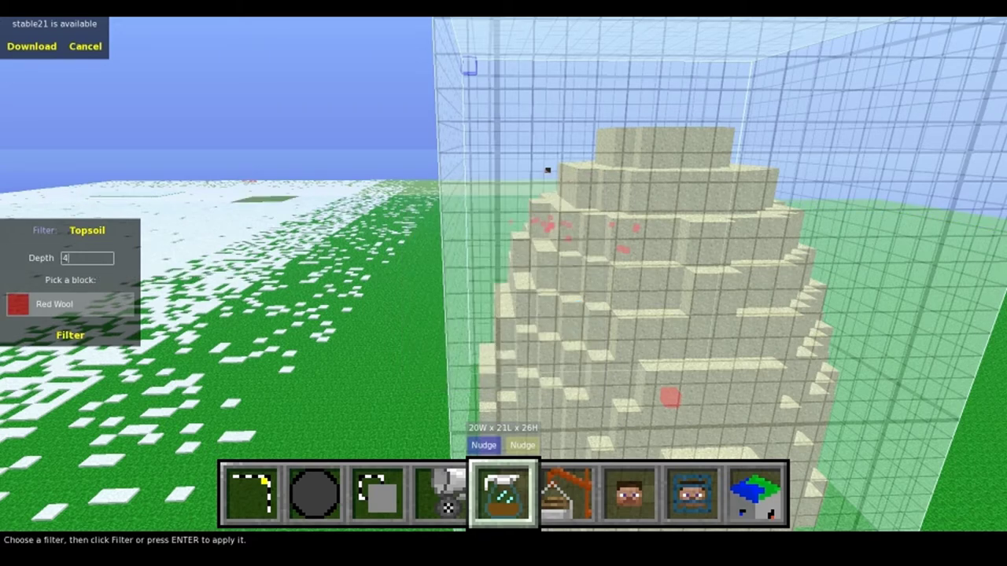
key("Return")
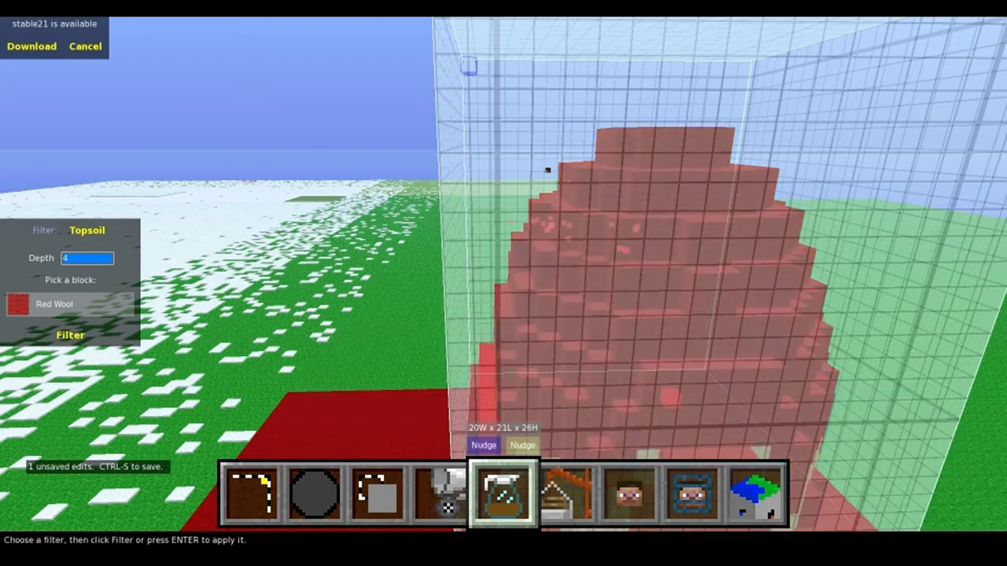
right_click_drag(504, 284, 616, 435)
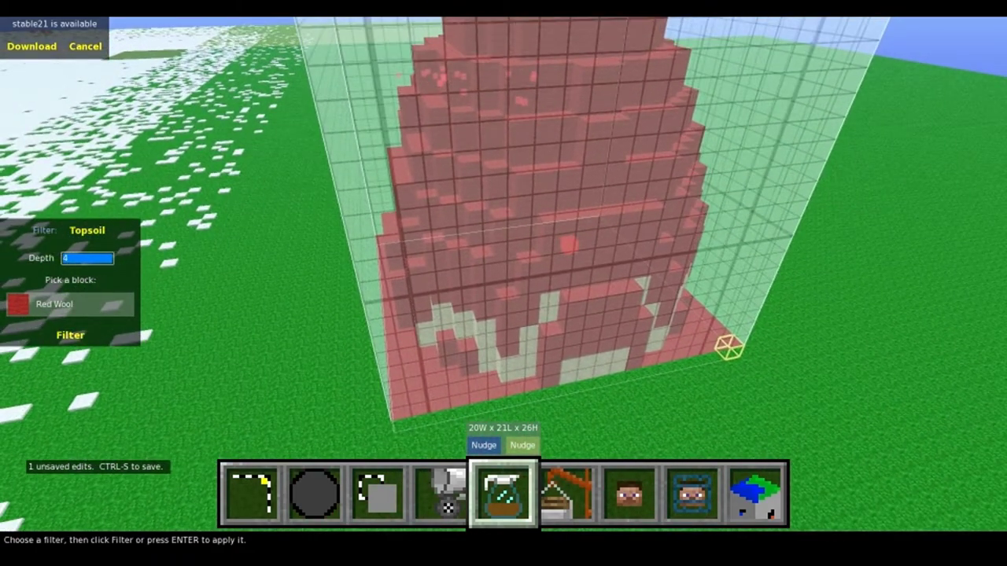
key("Return")
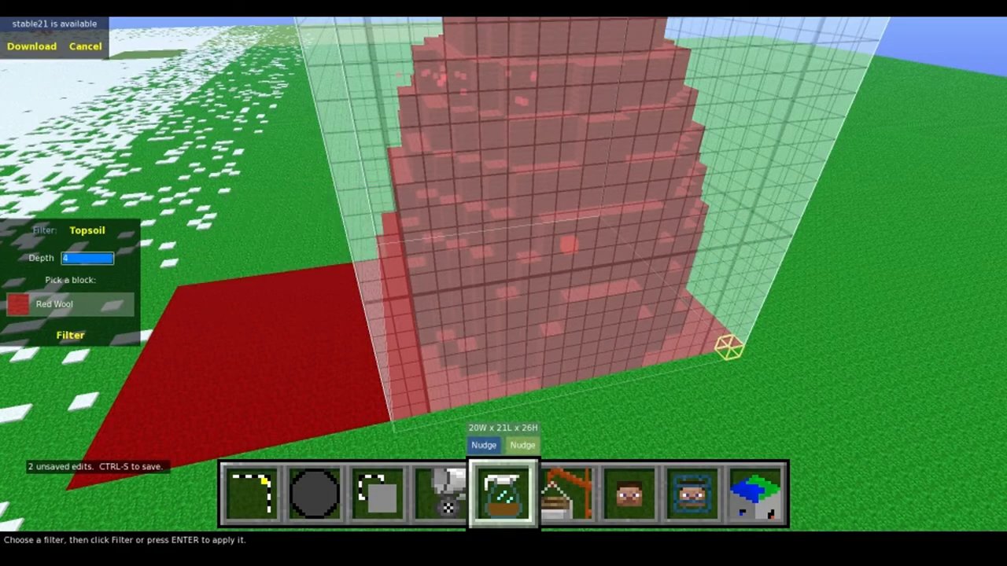
Step: Replace all Sand inside the selected box with Air to hollow out the red wool mound
key("w")
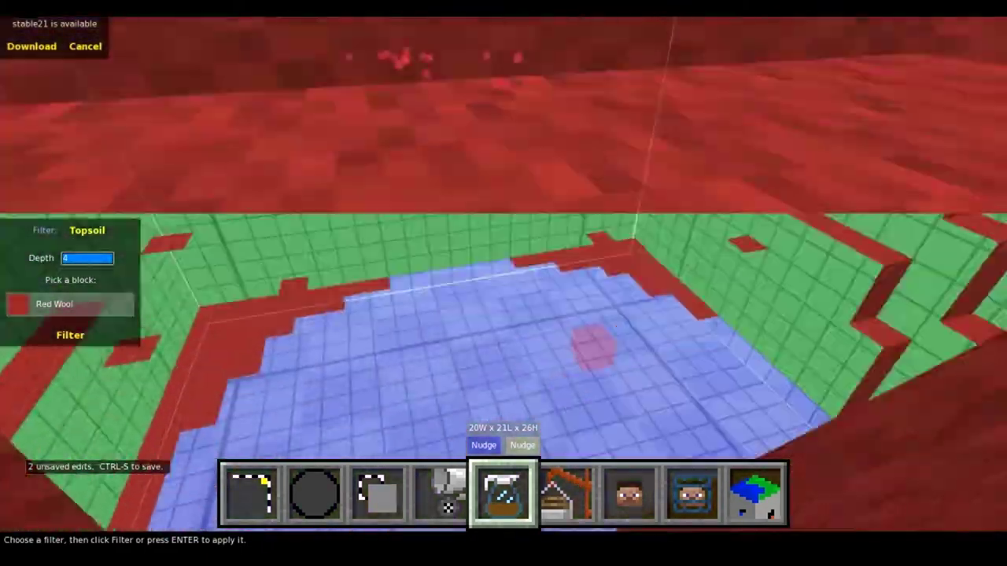
key("s")
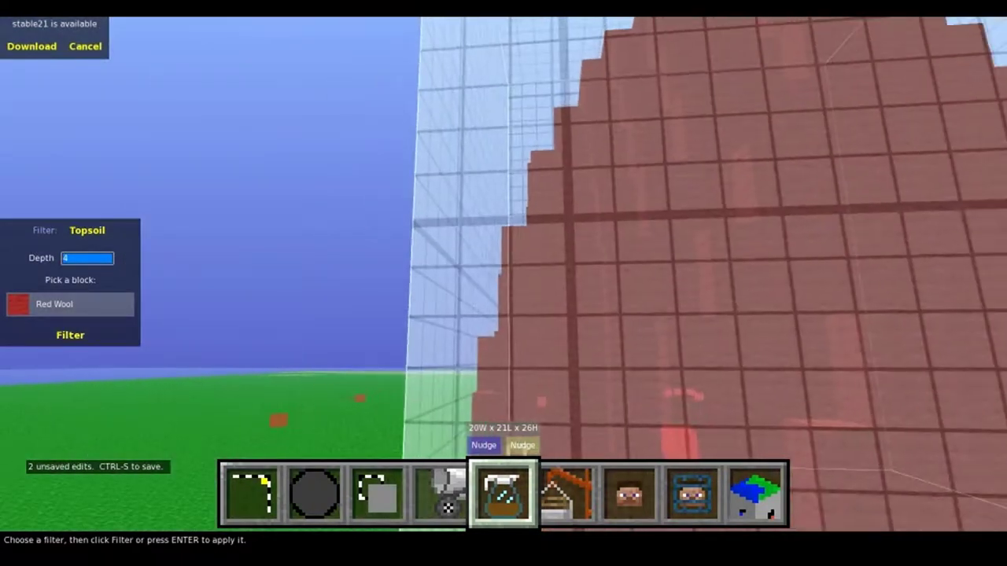
key("s")
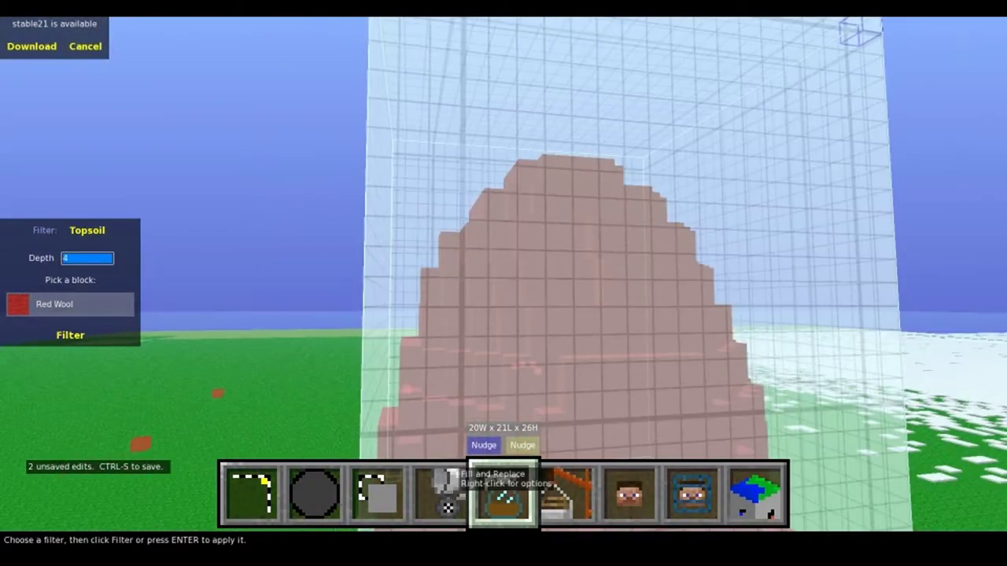
left_click(450, 471)
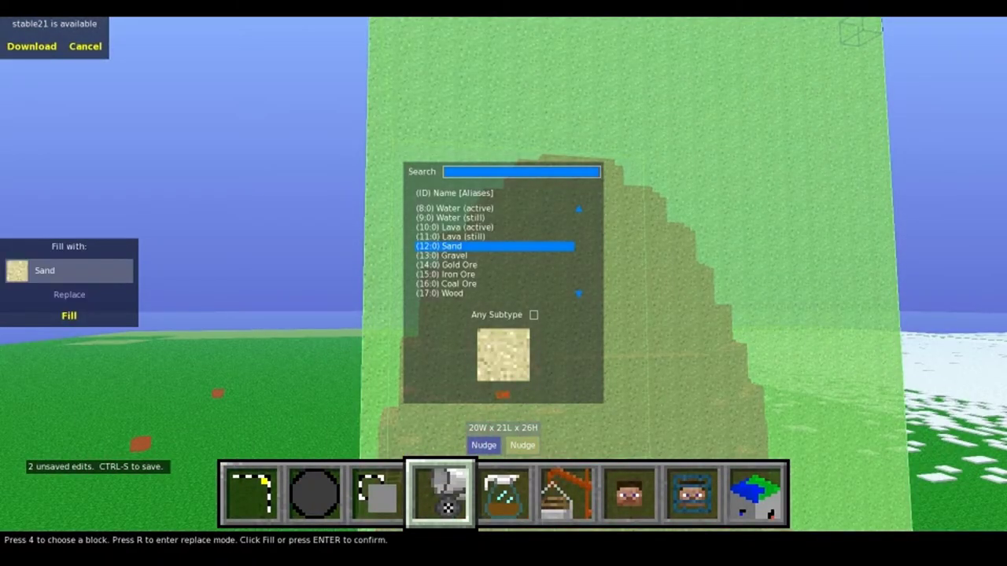
key("Return")
type("r")
type("a")
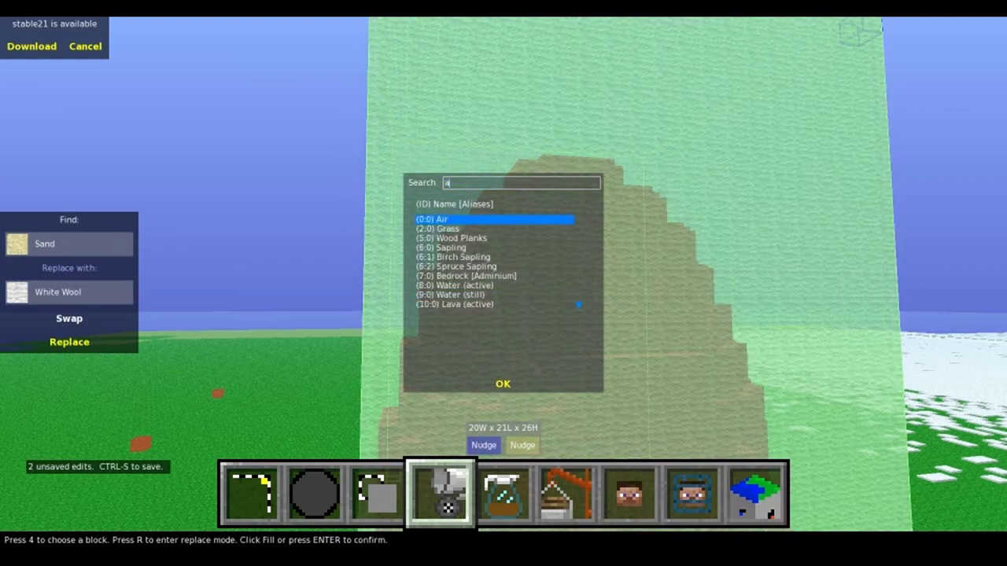
key("Return")
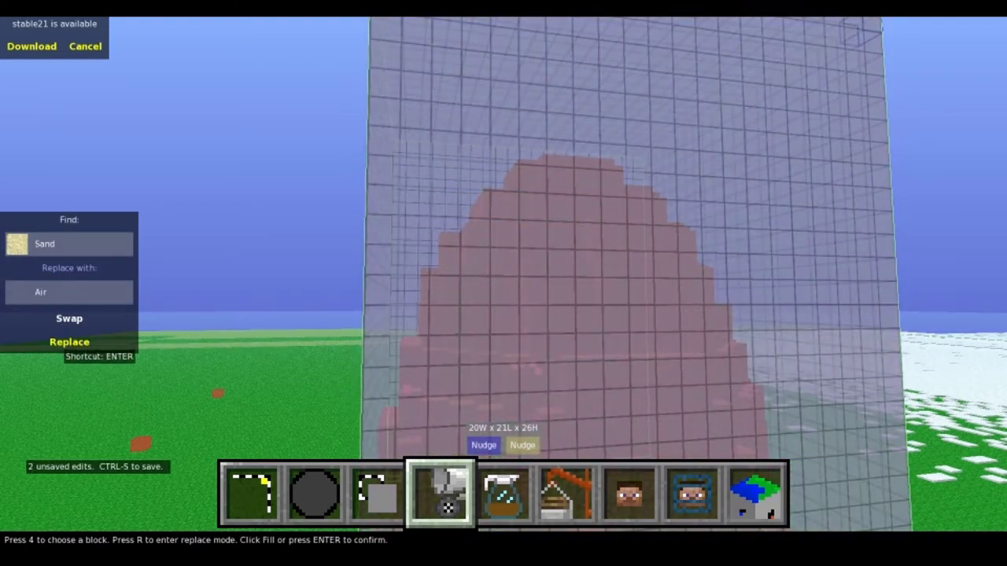
left_click(69, 342)
key("s")
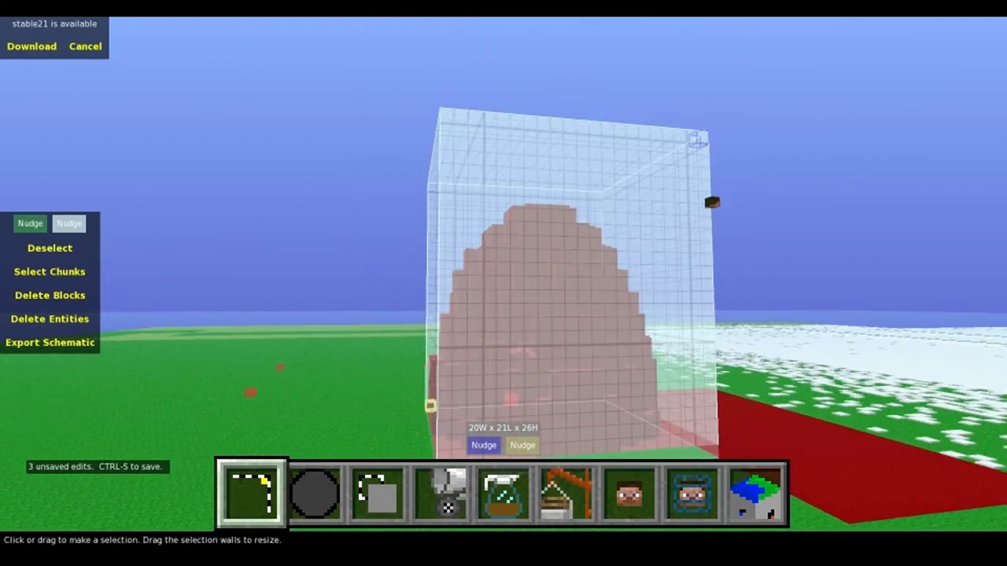
key("w")
key("z")
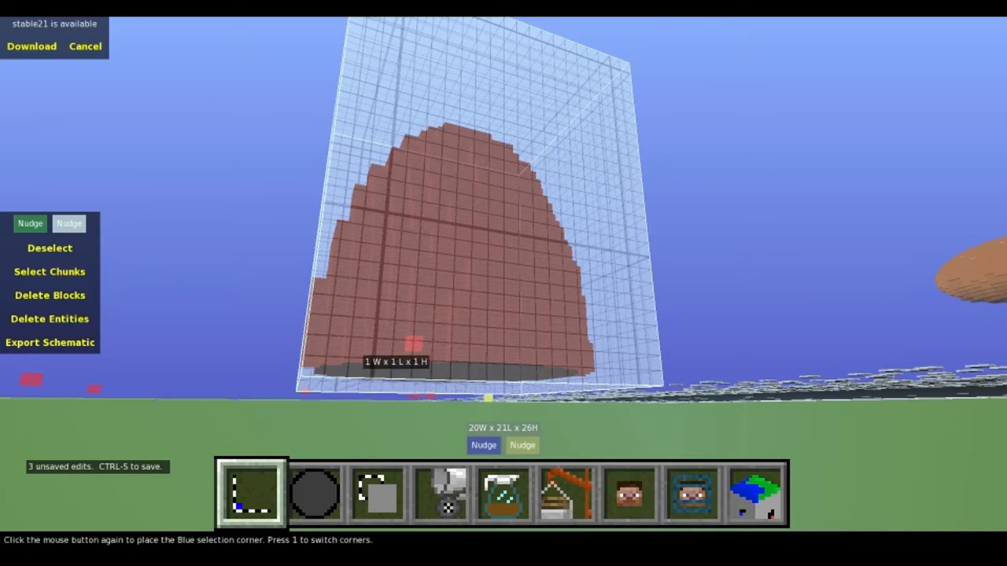
left_click(488, 399)
key("w")
key("Escape")
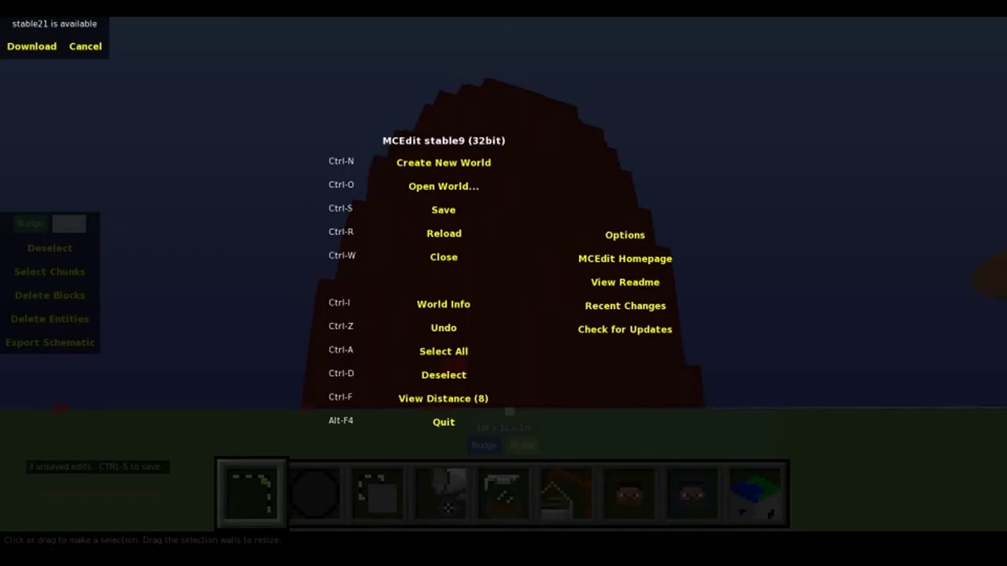
key("ctrl+z")
Step: Examine the underside and outer faces of the hollowed red wool shell
key("z")
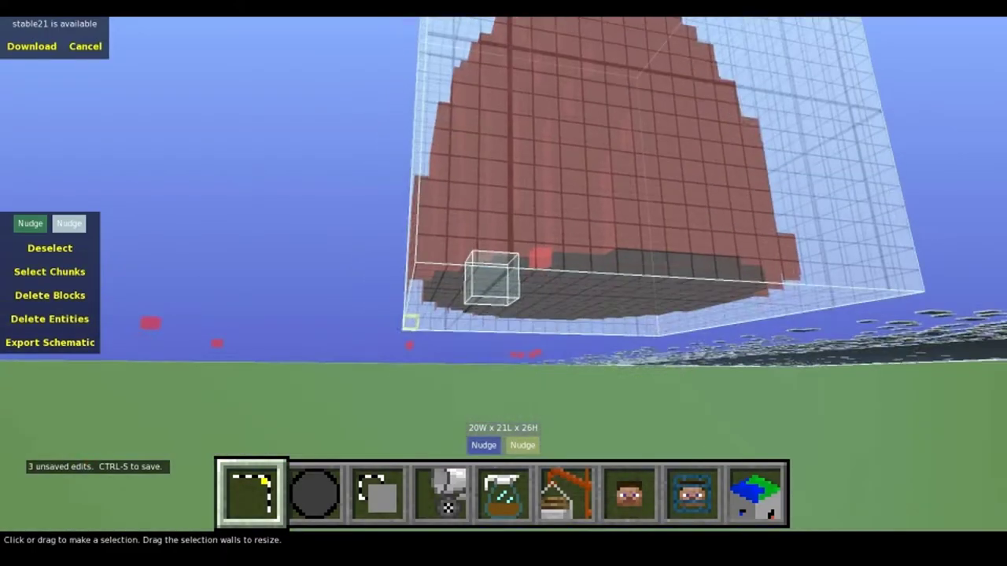
key("w")
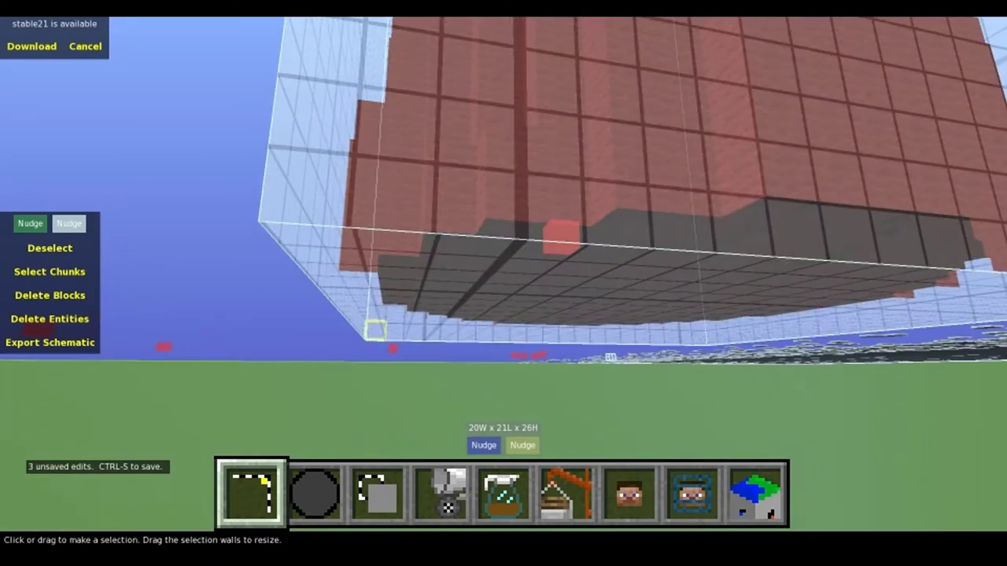
key("a")
key("q")
key("q")
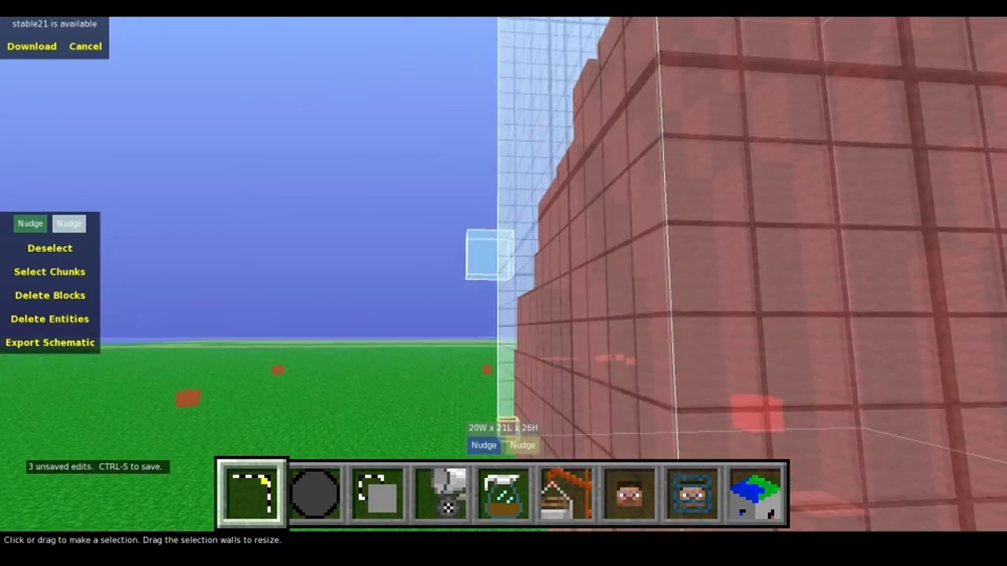
key("s")
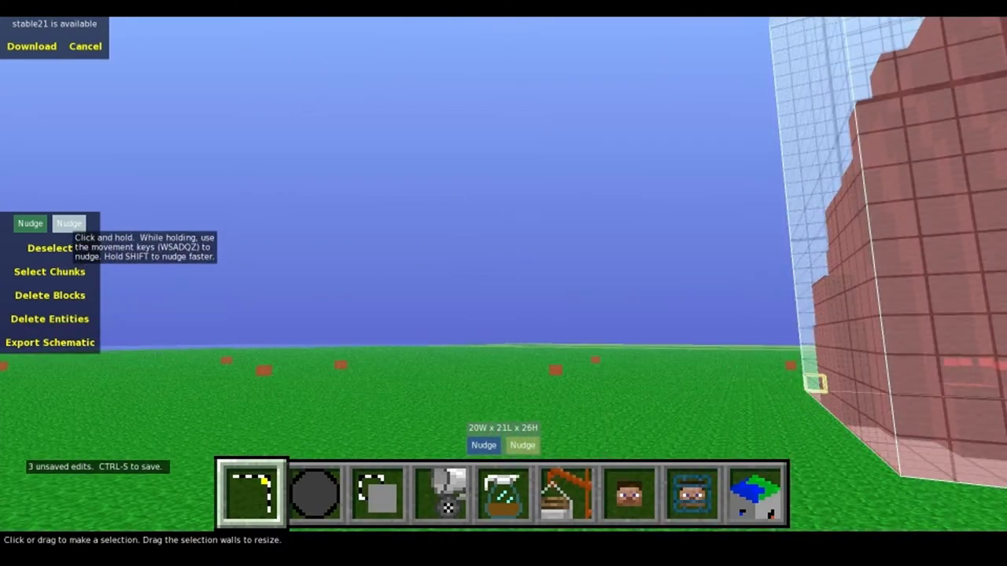
right_click(110, 225)
key("s")
key("d")
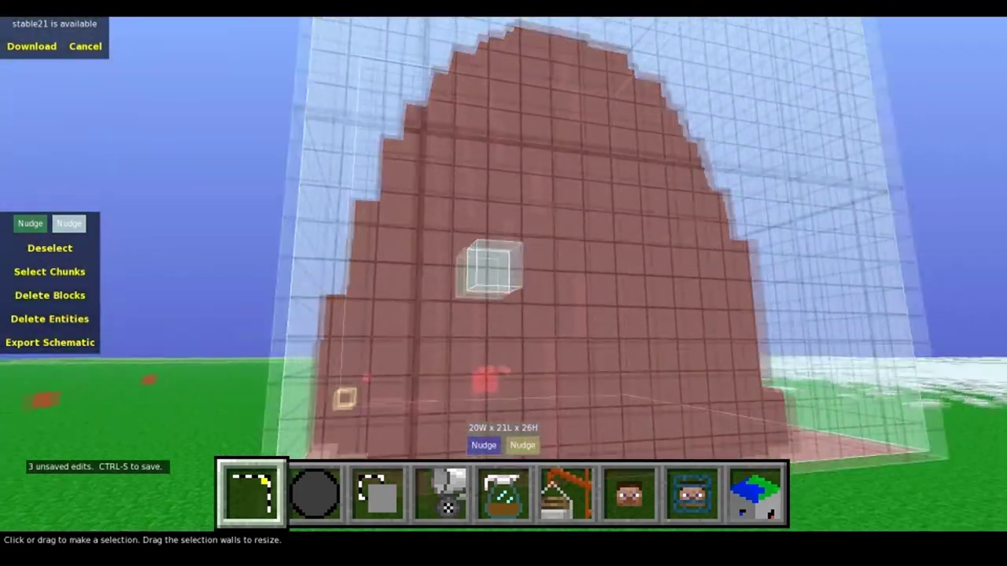
key("w")
key("s")
key("space")
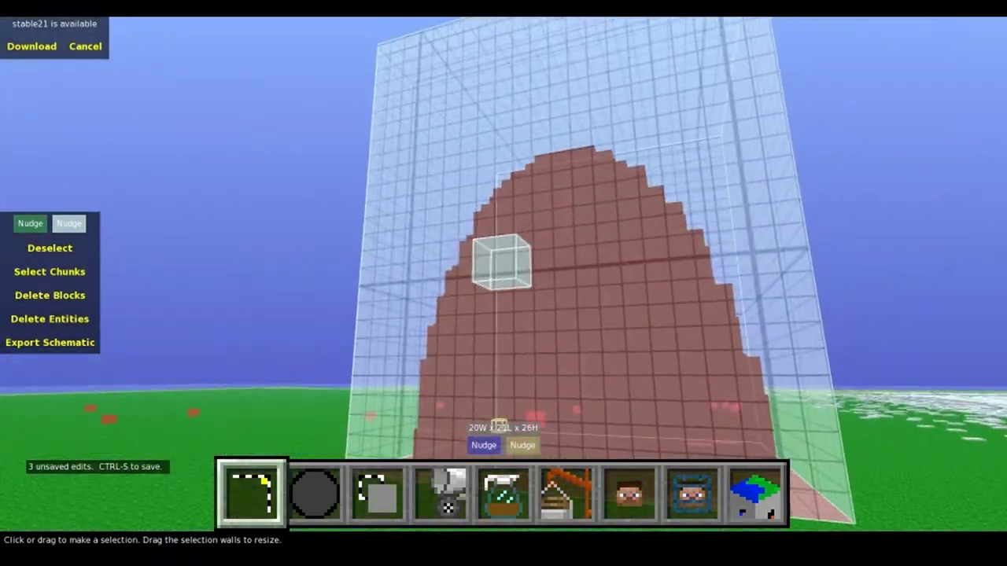
Step: Clone the selected red wool shell, rolled once onto its side, at an offset of -61, 15, -20
left_click(381, 486)
key("s")
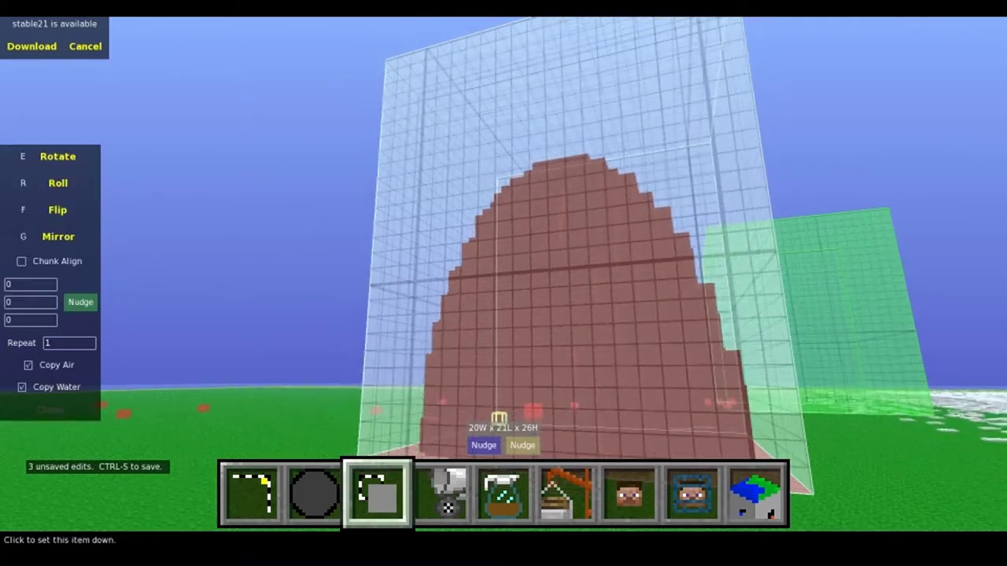
right_click(394, 425)
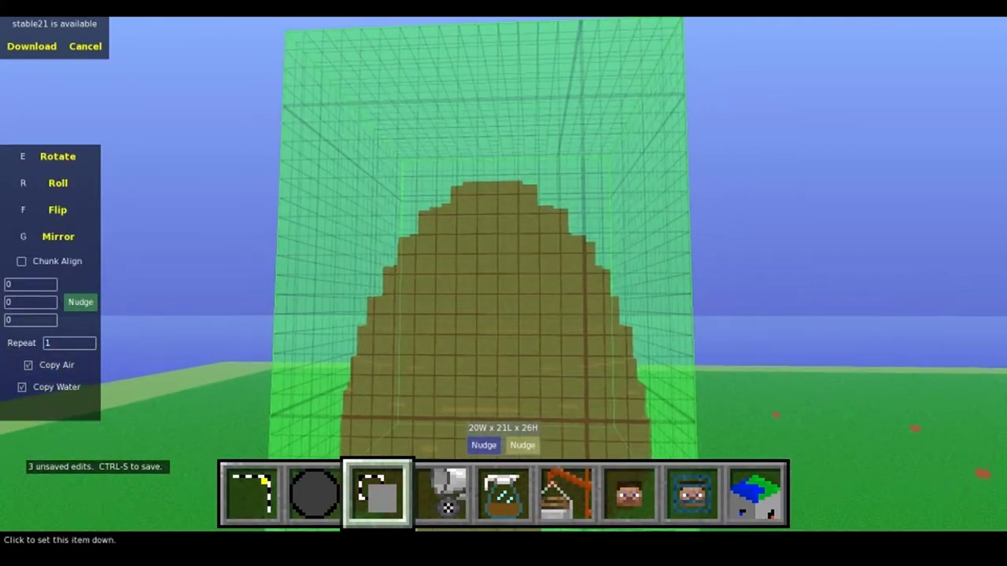
key("r")
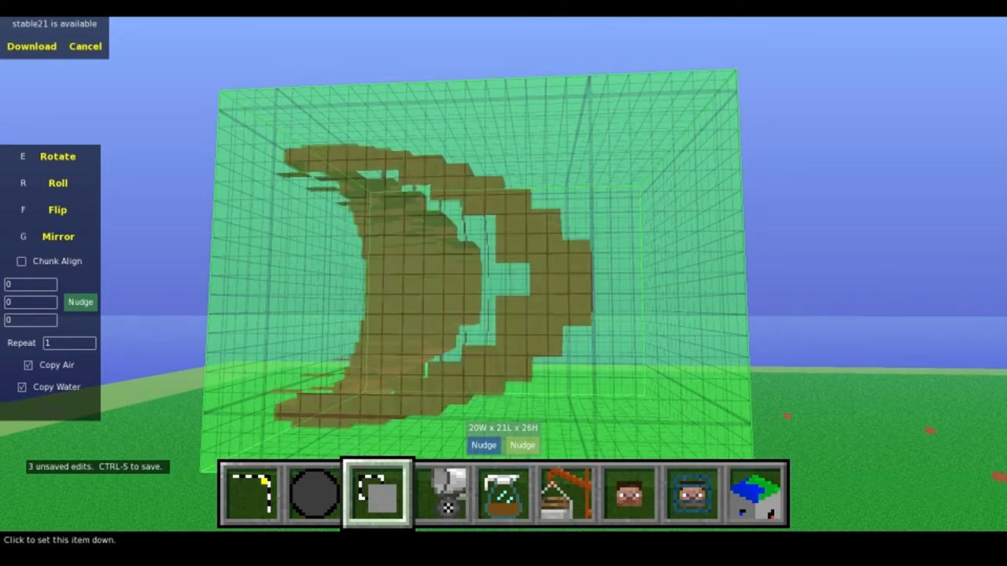
left_click(504, 277)
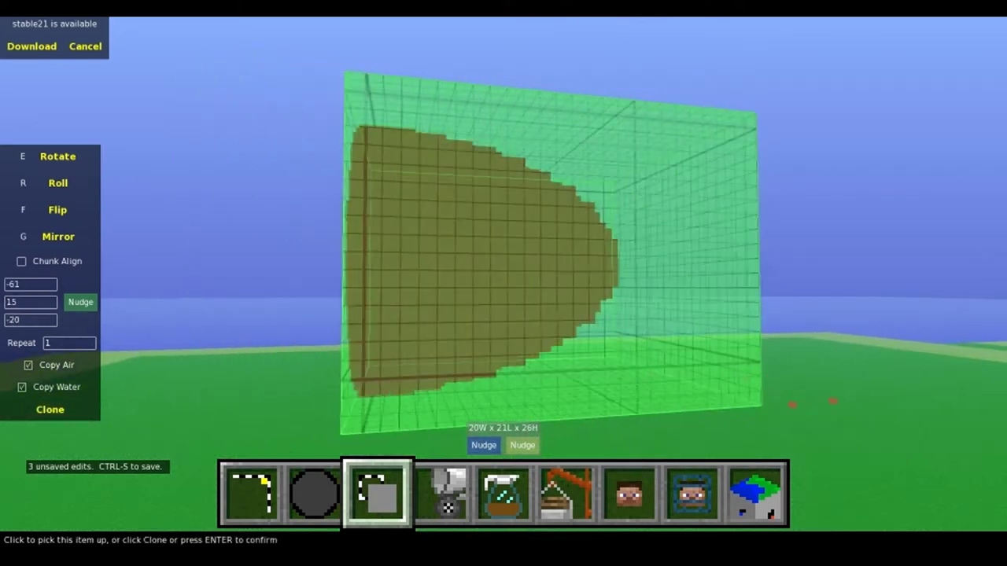
left_click(49, 410)
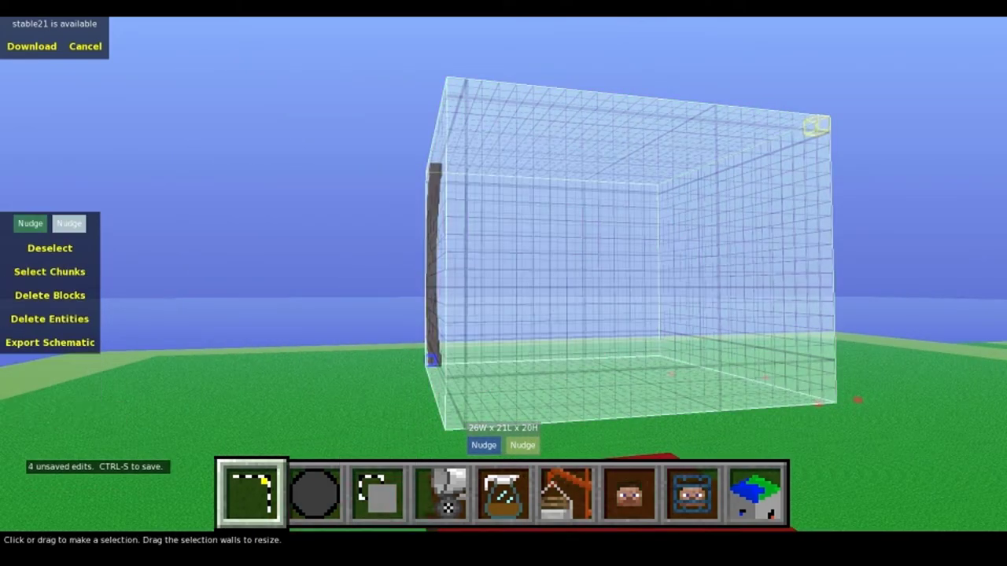
key("w")
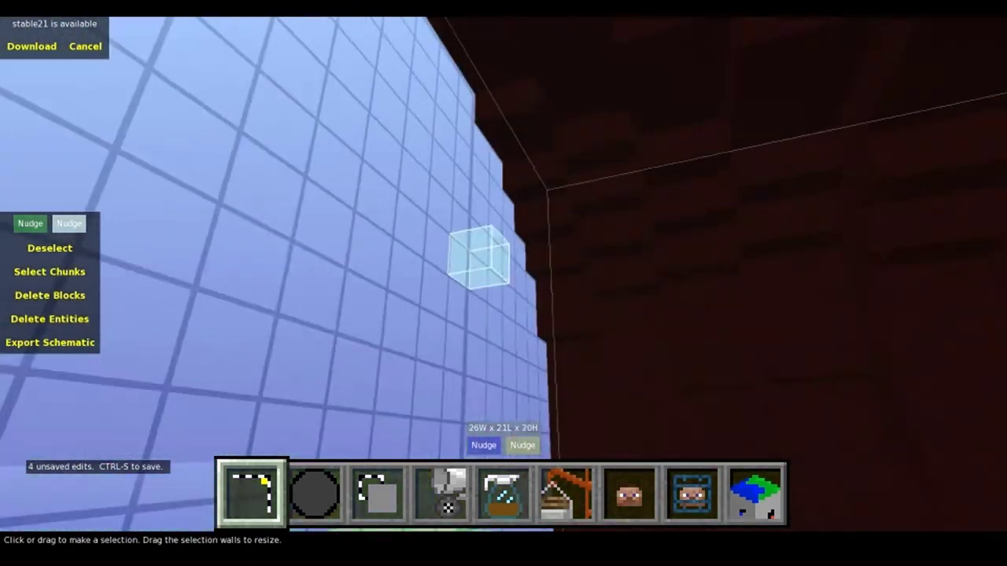
key("s")
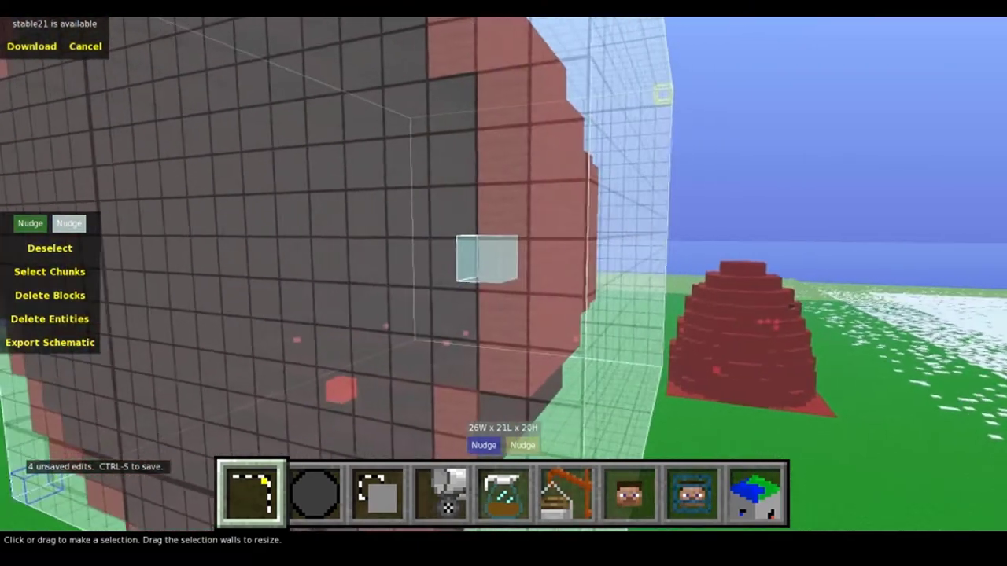
key("l")
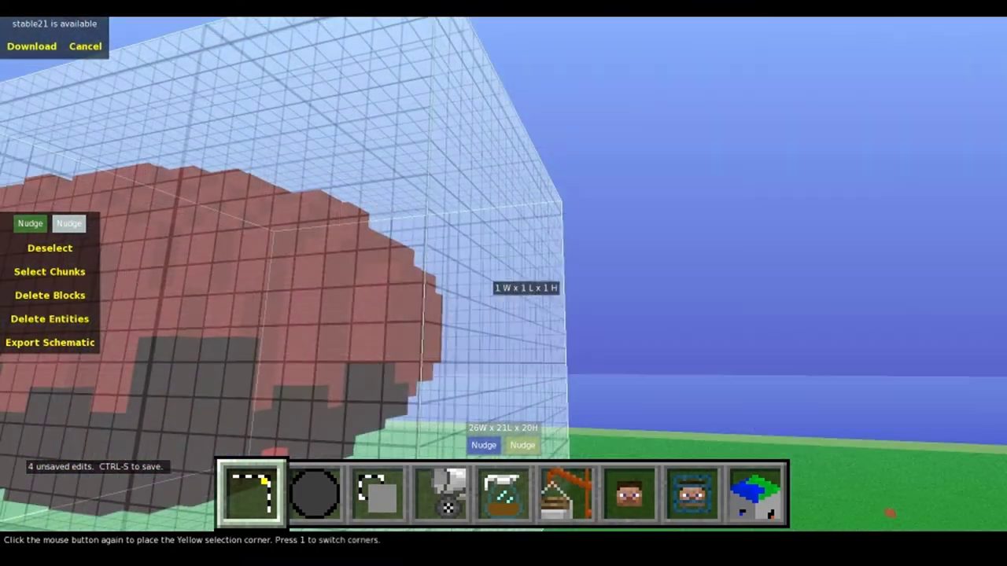
key("a")
right_click(402, 293)
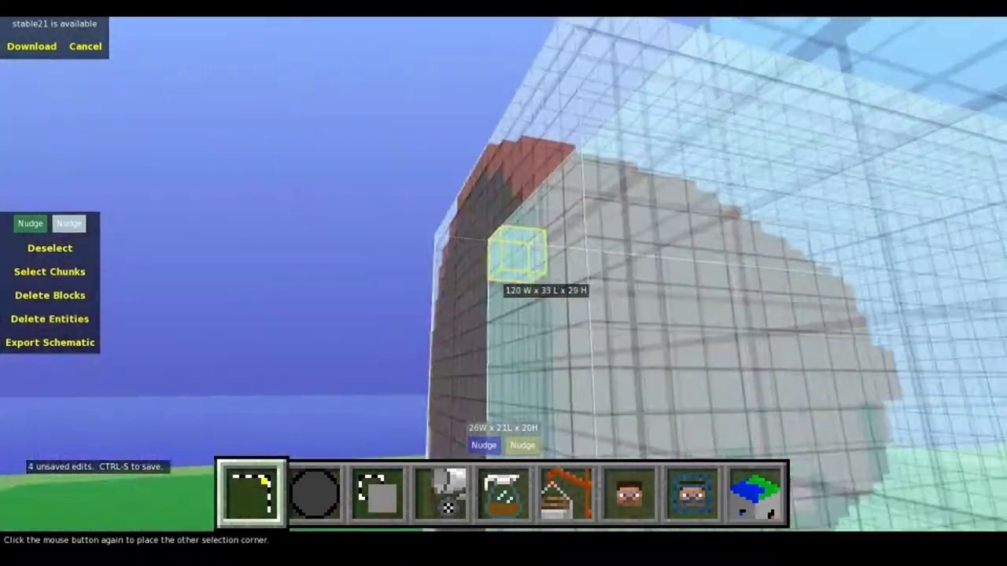
key("s")
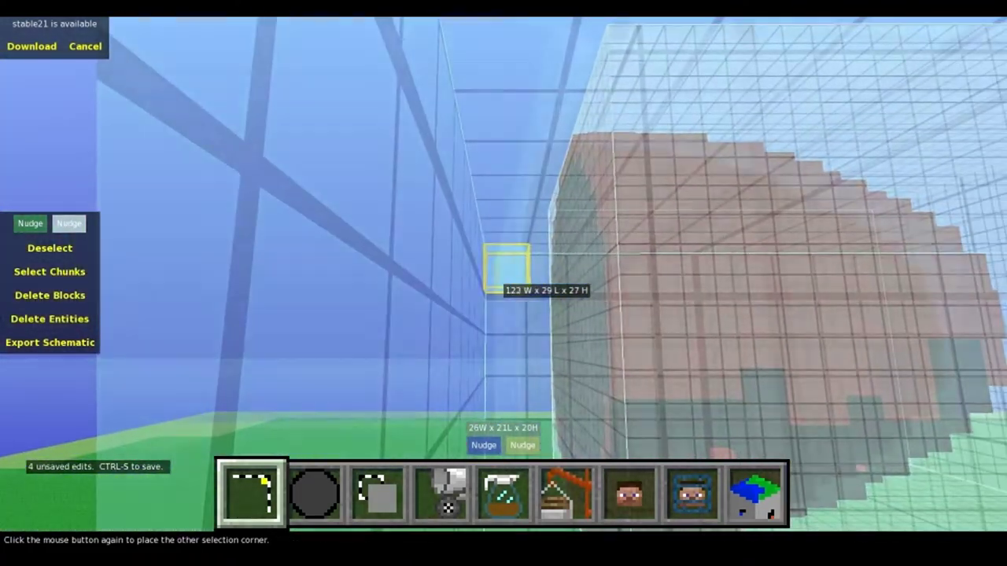
left_click(506, 268)
Step: Select a one-block-thick slice, 1W x 30L x 27H, across the open rim of the sideways red wool shell
key("s")
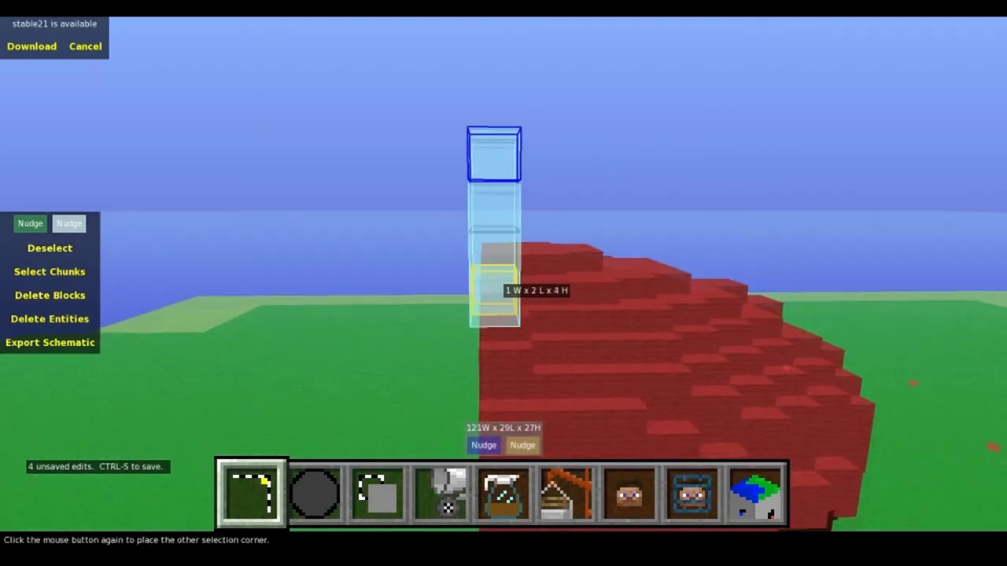
key("w")
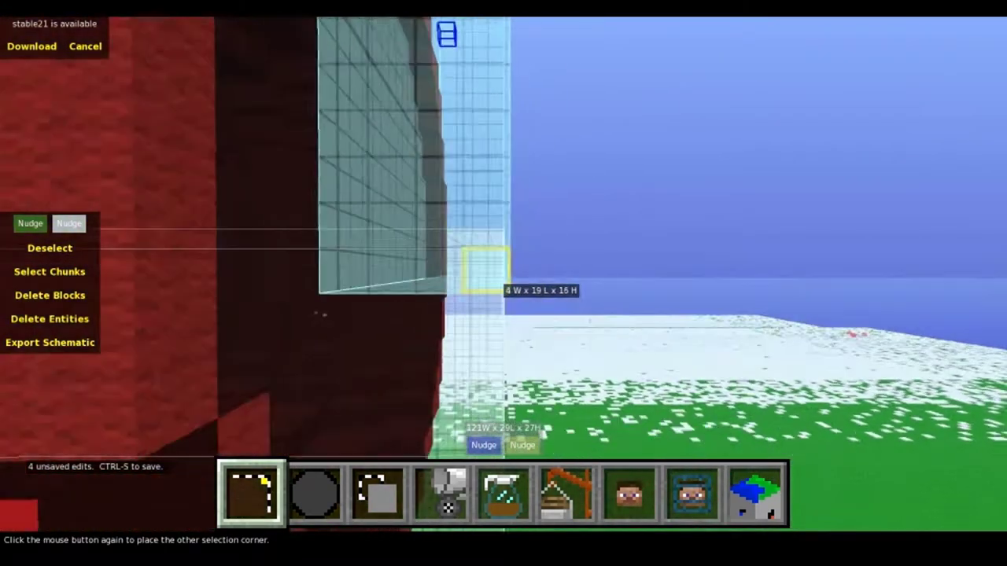
key("s")
key("s")
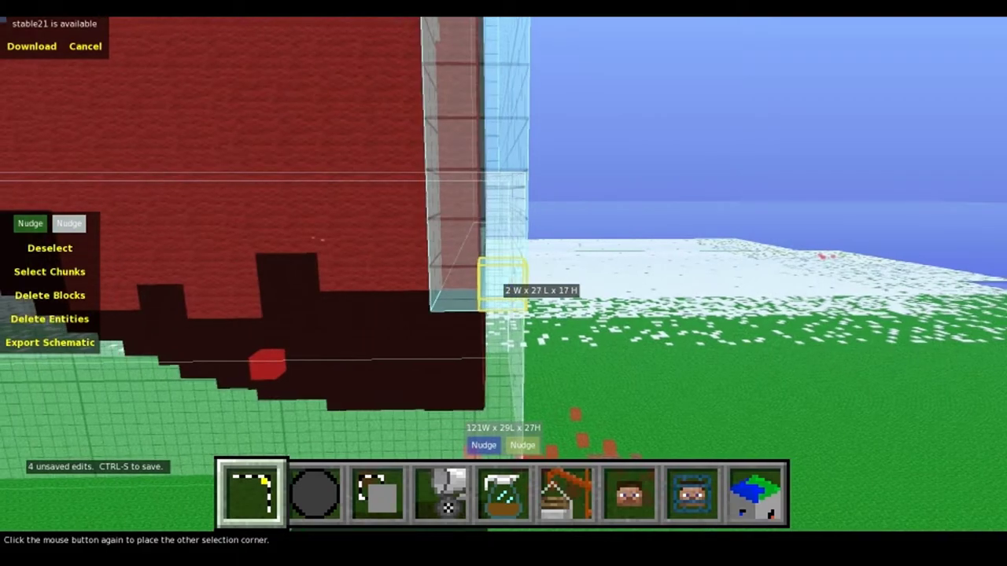
key("z")
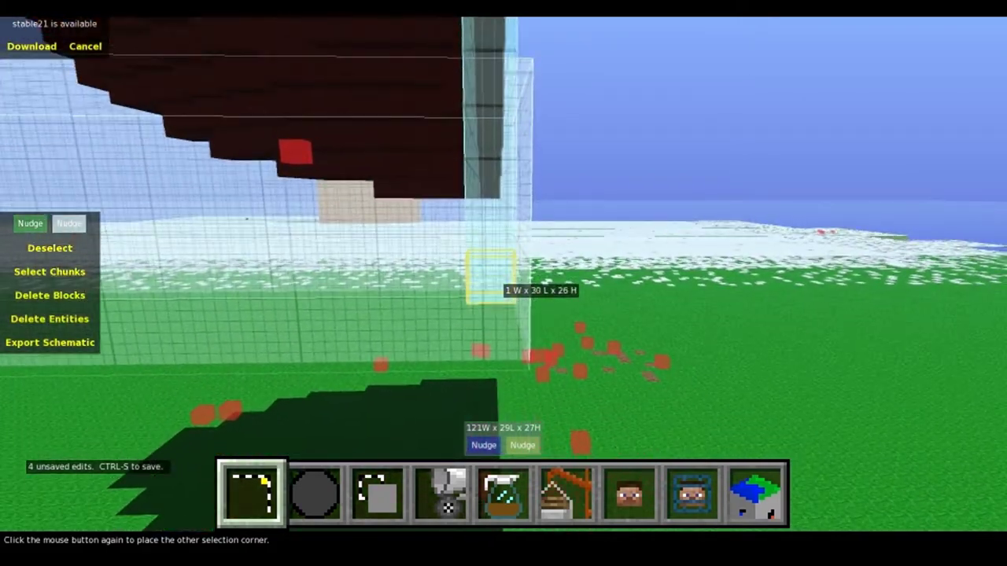
left_click(492, 266)
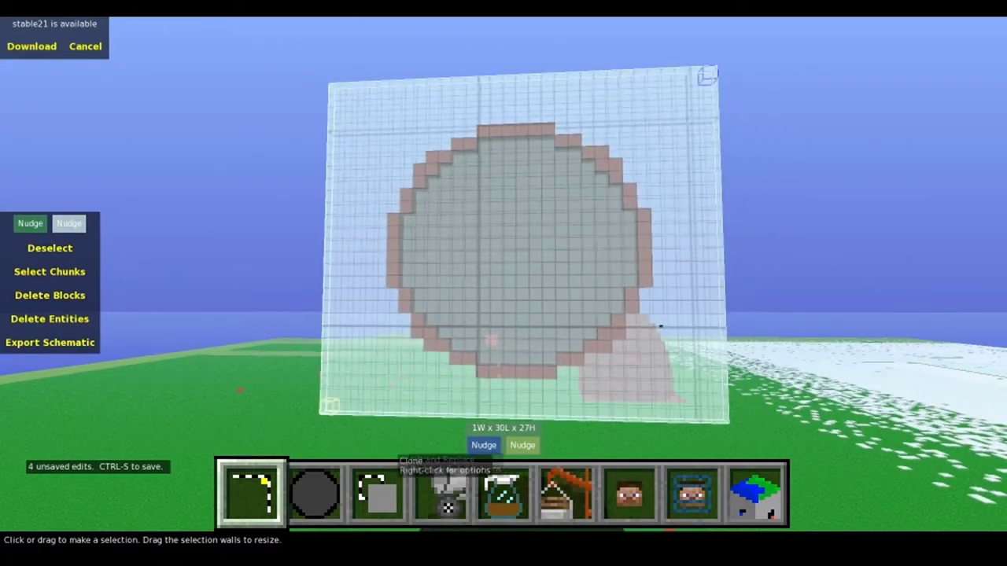
Step: Set down a clone of the selected ring slice directly beside the shell's open rim, at an offset of -1, 0, 0
left_click(377, 492)
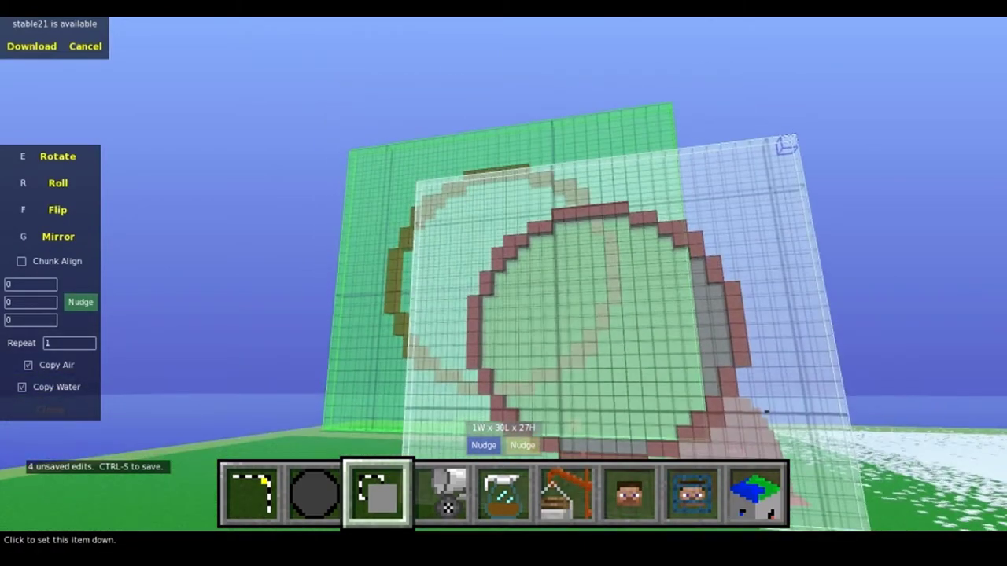
key("a")
key("q")
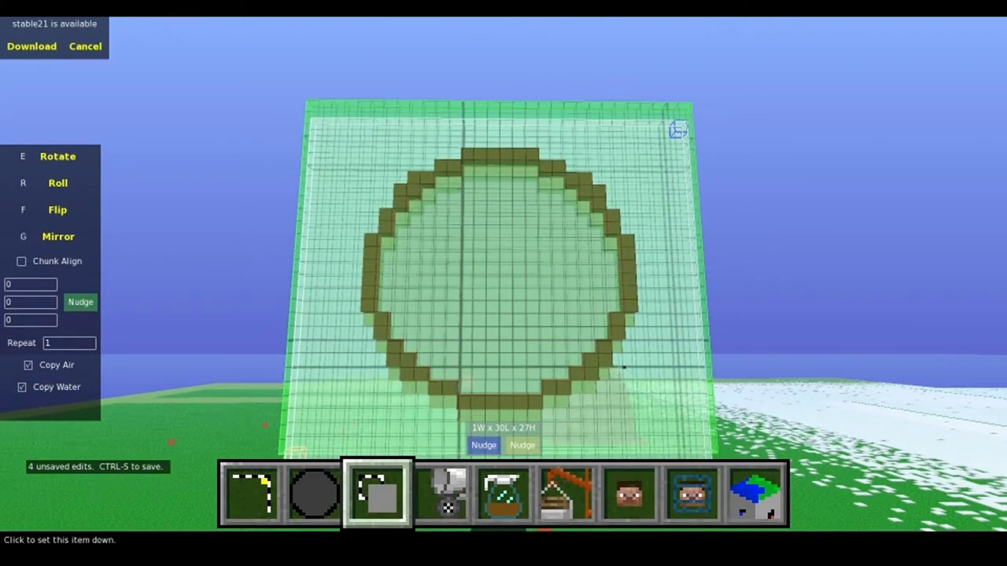
key("d")
key("q")
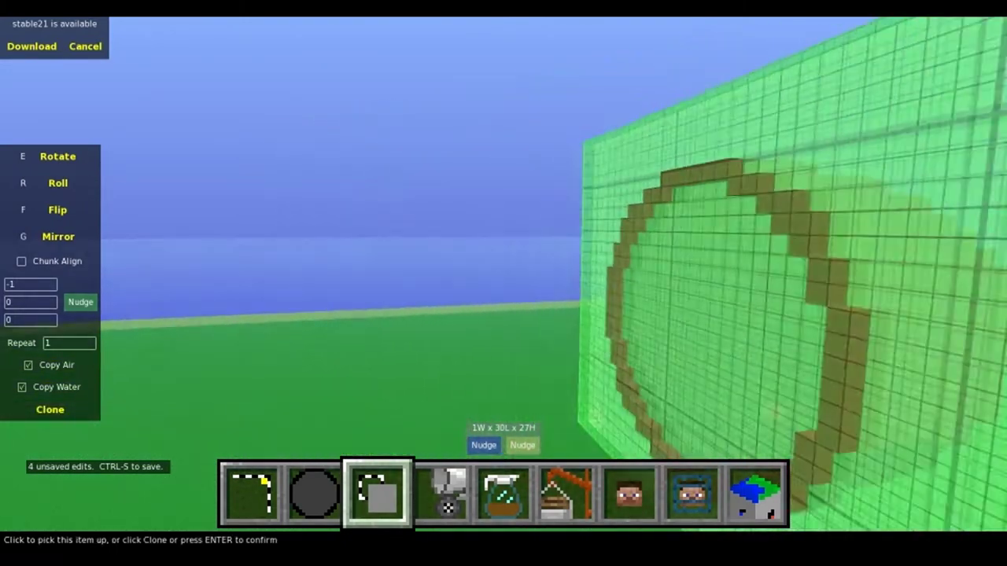
key("w")
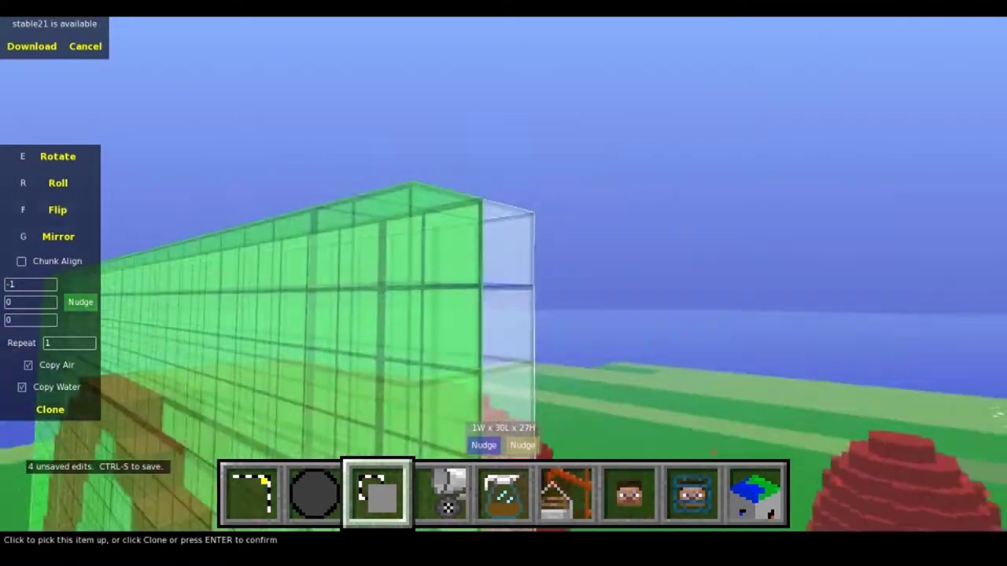
key("d")
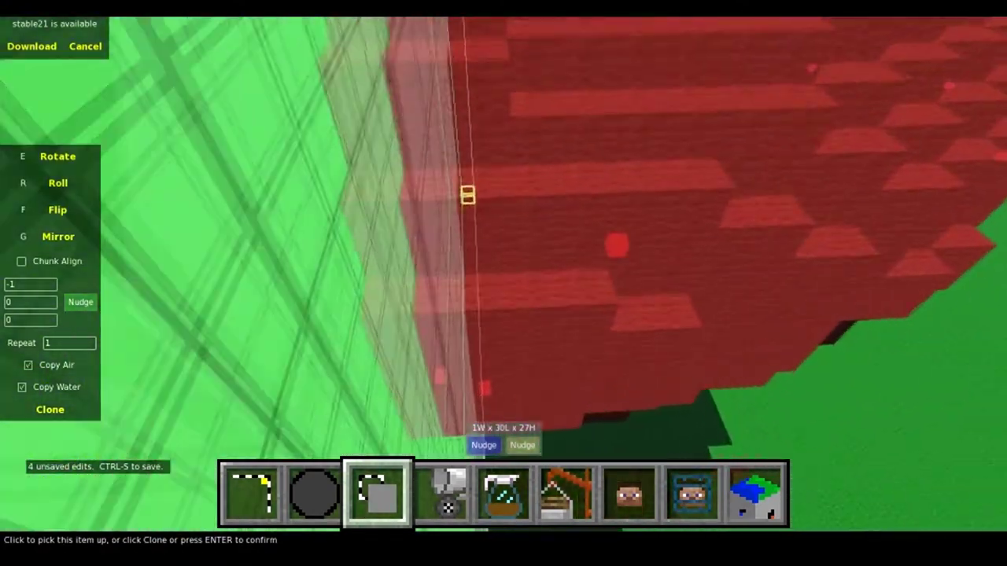
key("a")
key("a")
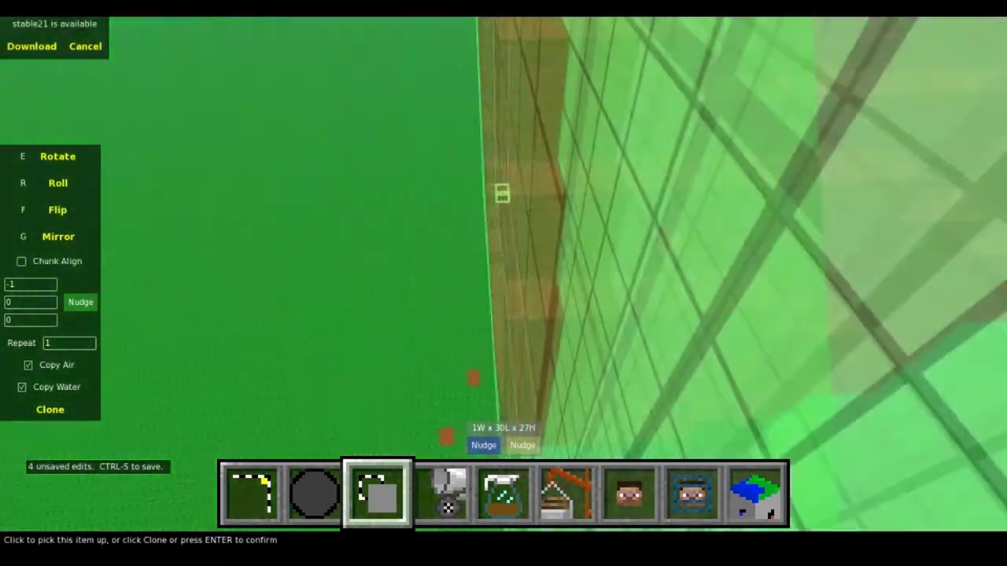
key("s")
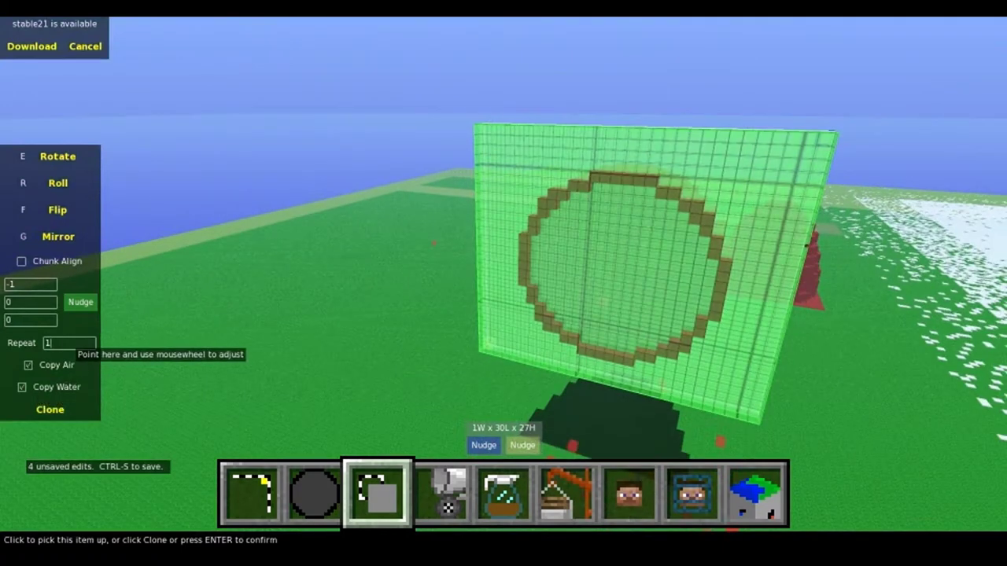
Step: Set the clone's repeat count to 40 and clone the ring slice to extend the shell into a long tube
type("0")
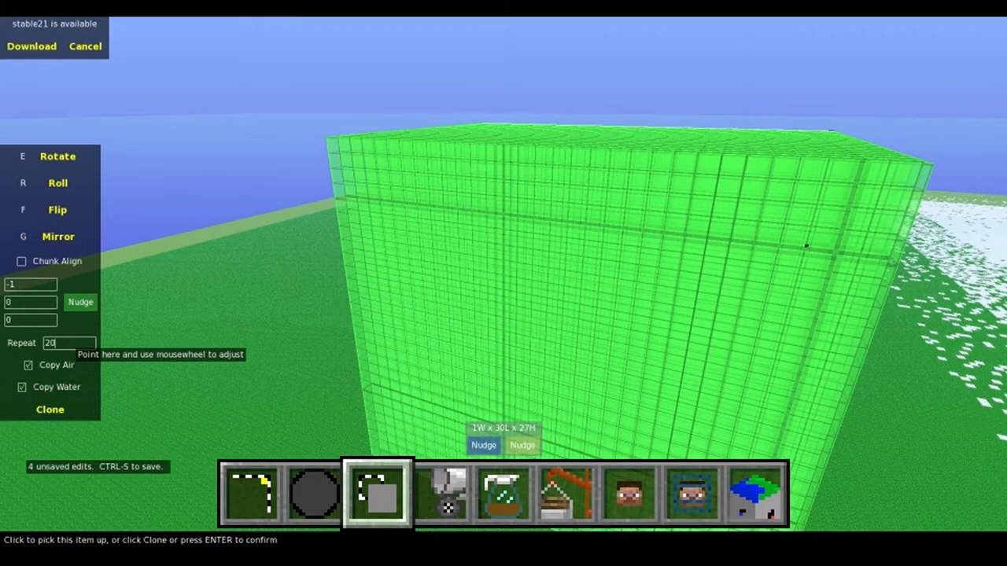
type("sd")
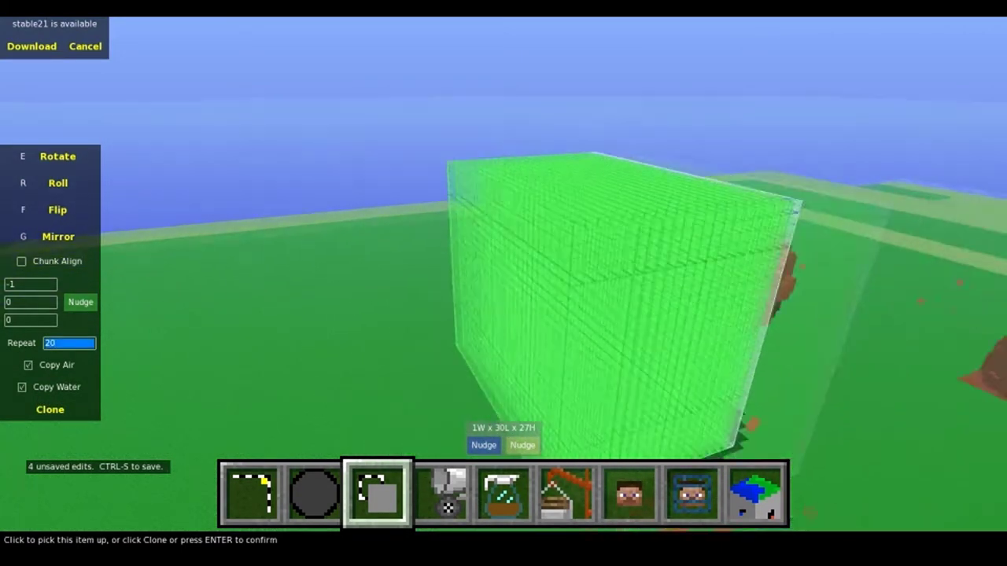
type("d")
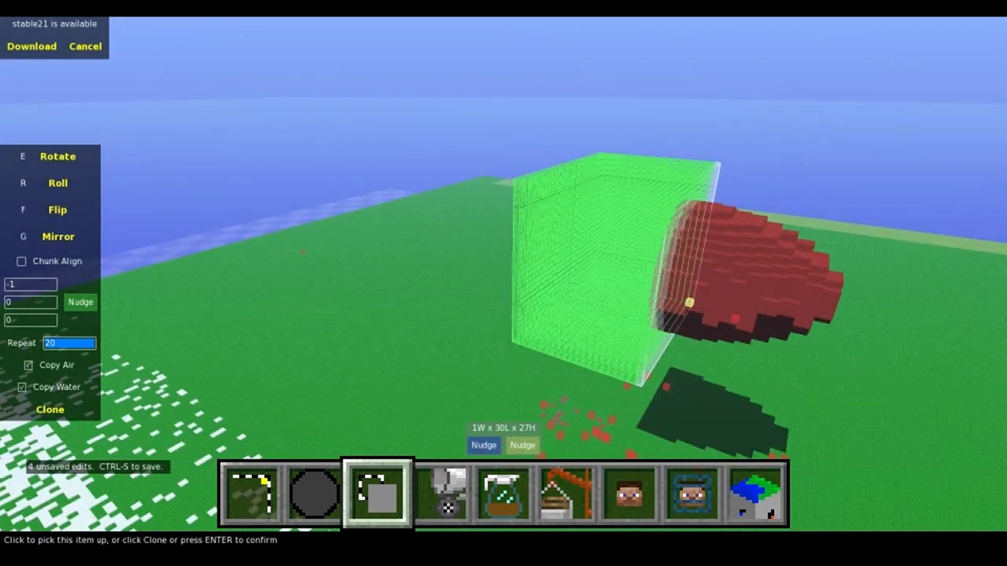
key("BackSpace")
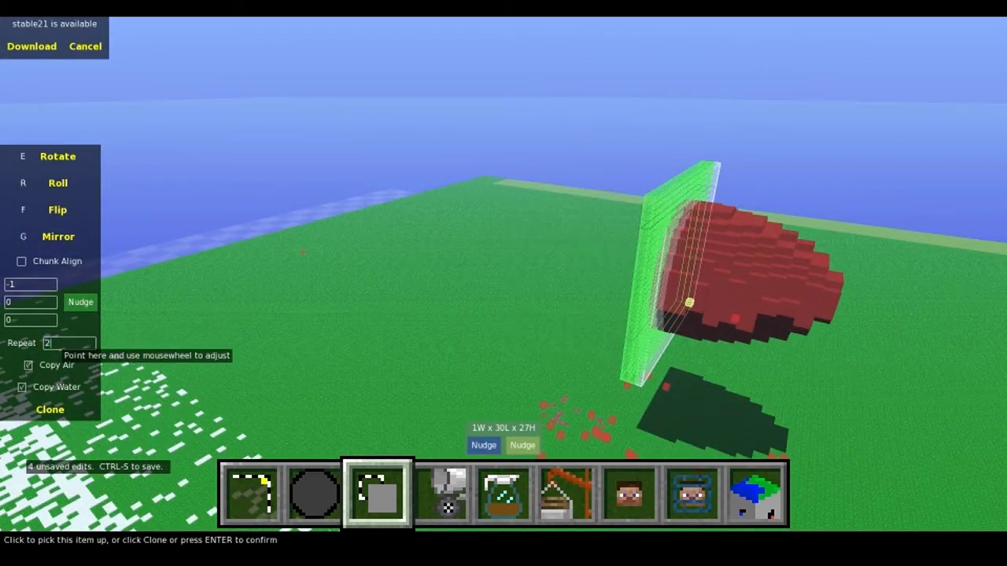
type("40")
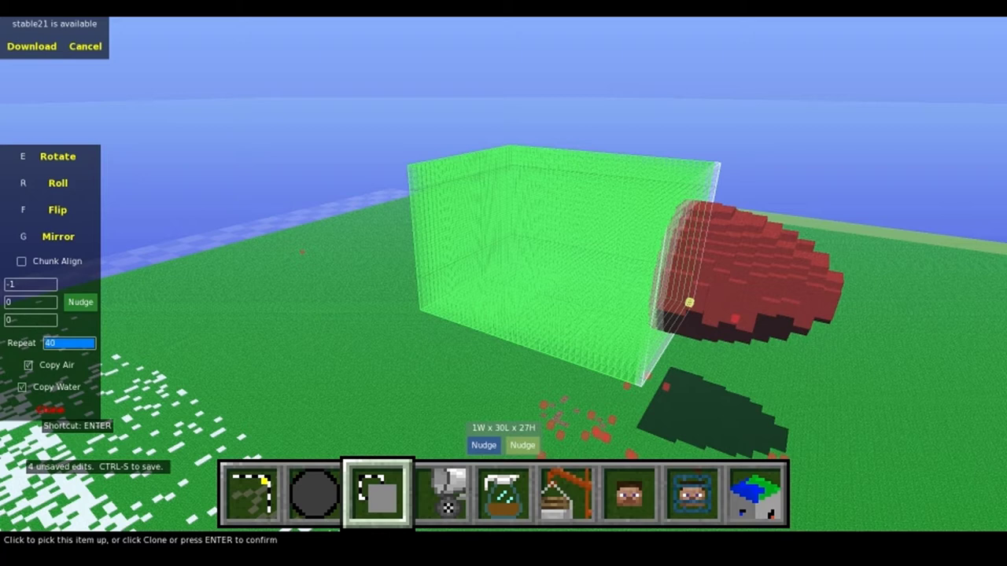
key("Return")
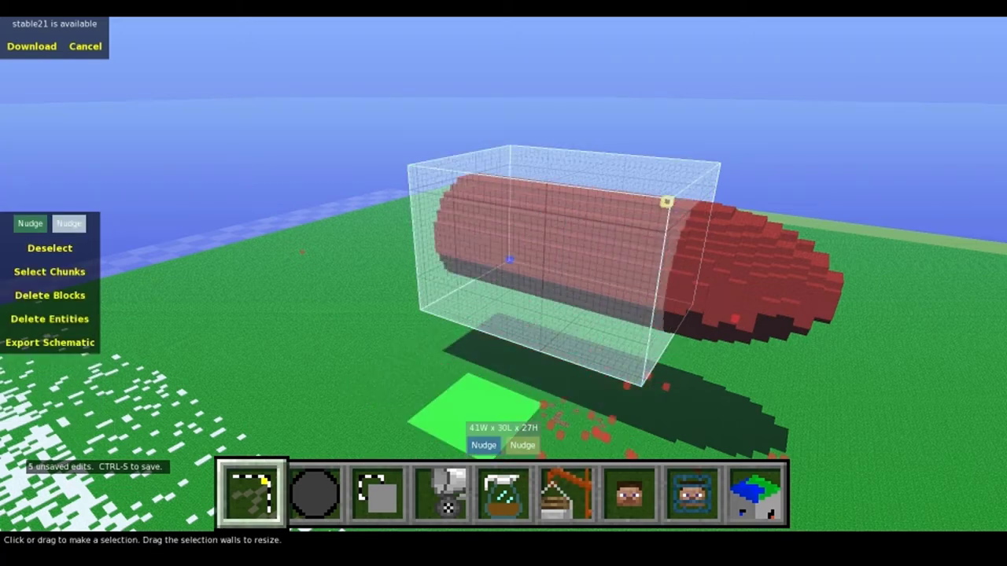
Step: Select the rounded red wool end cap of the tube with a 46W x 43L x 30H box
key("a")
key("w")
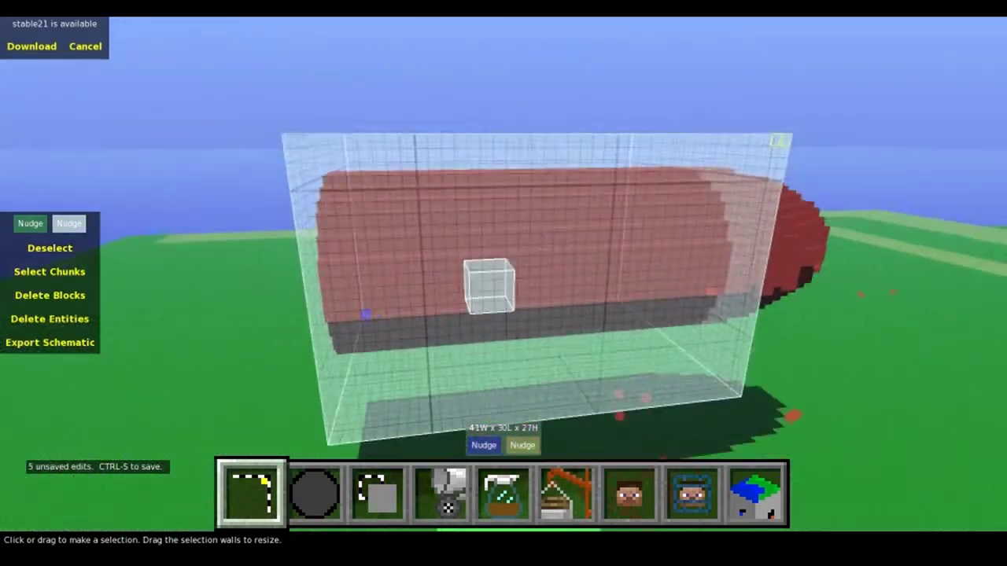
key("s")
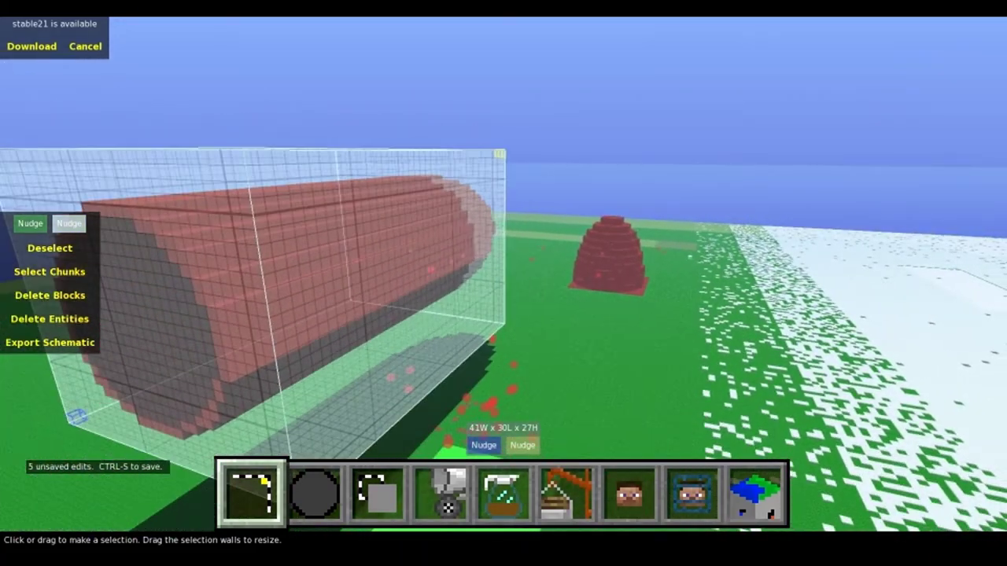
key("w")
key("d")
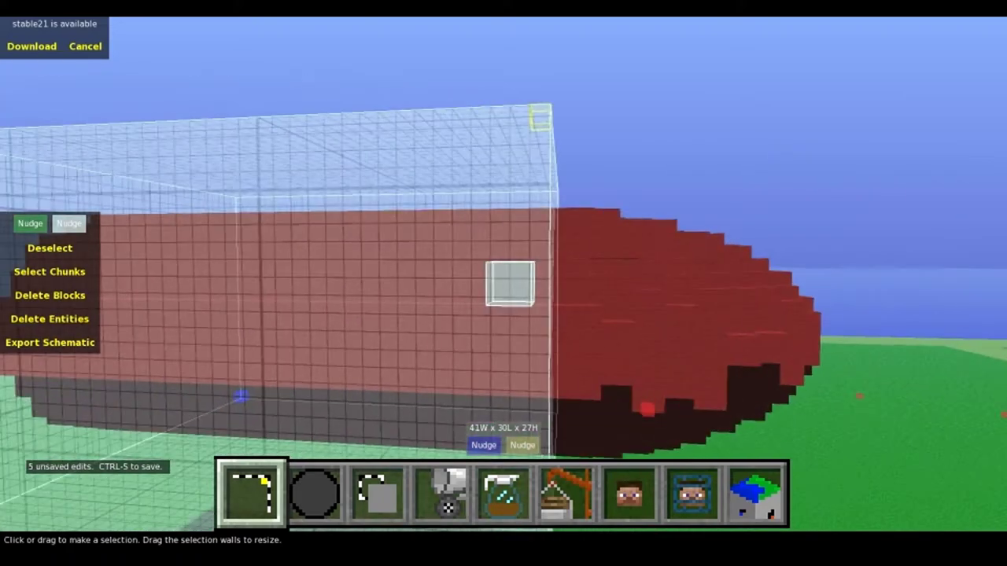
key("w")
key("space")
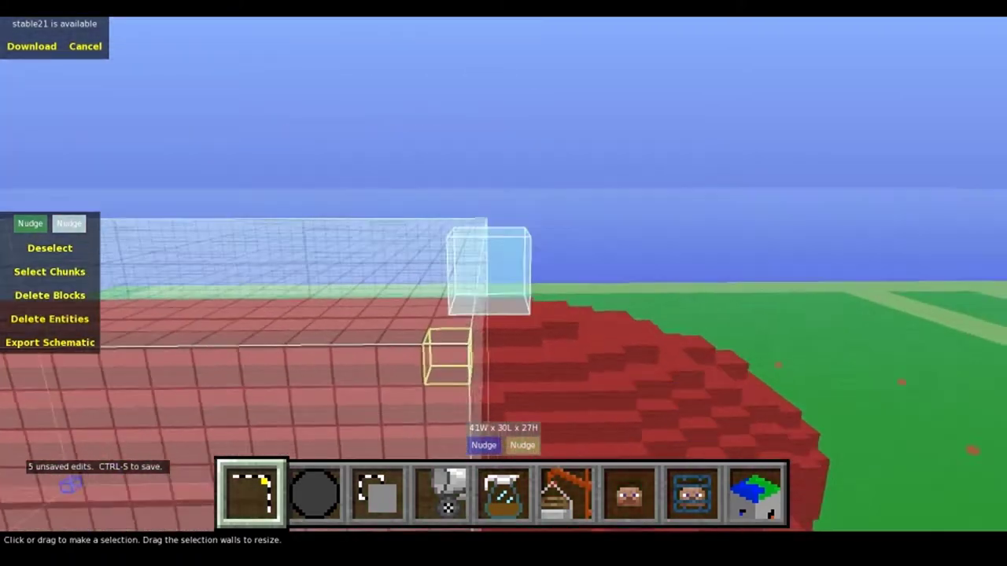
key("w")
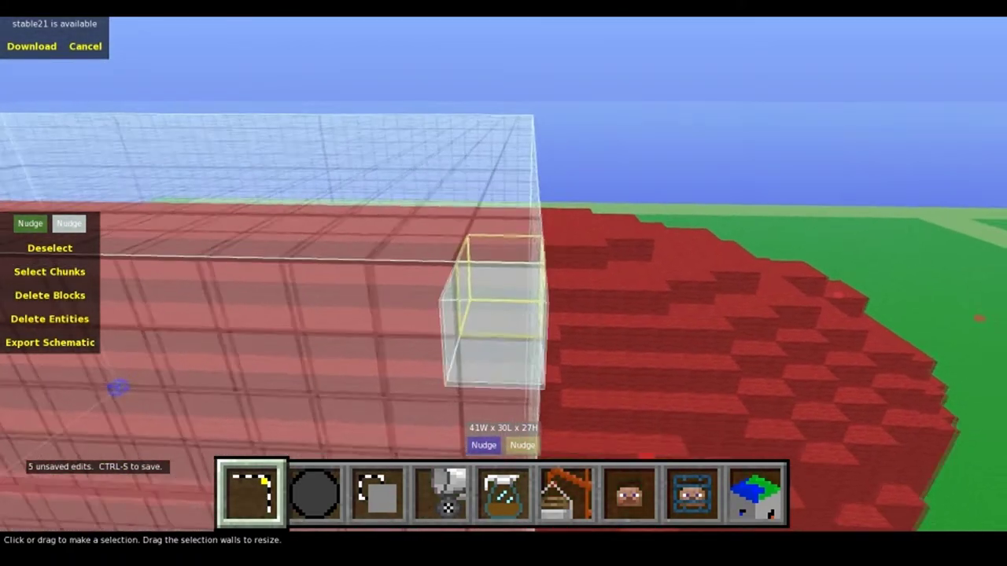
left_click(504, 274)
key("d")
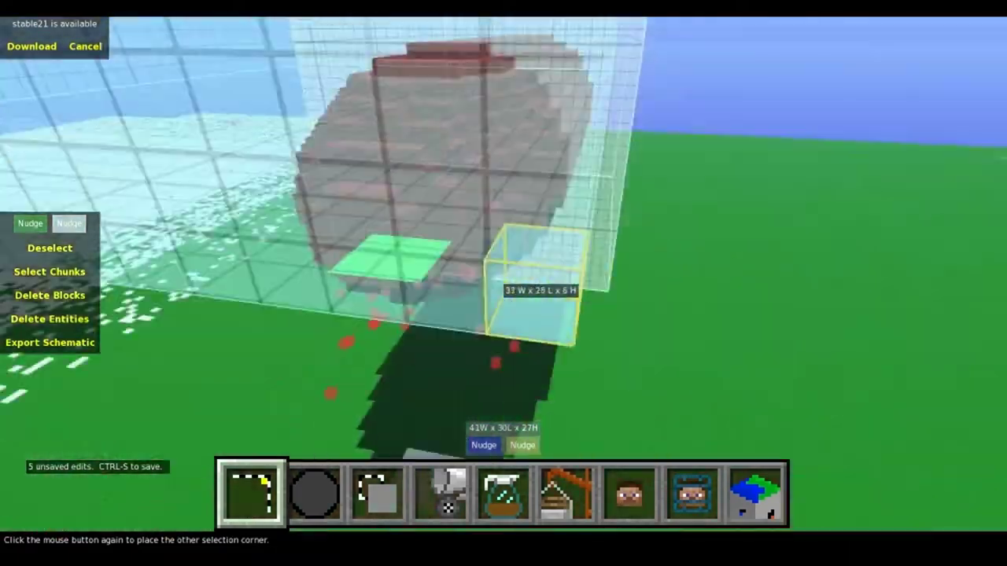
key("shift")
left_click(503, 275)
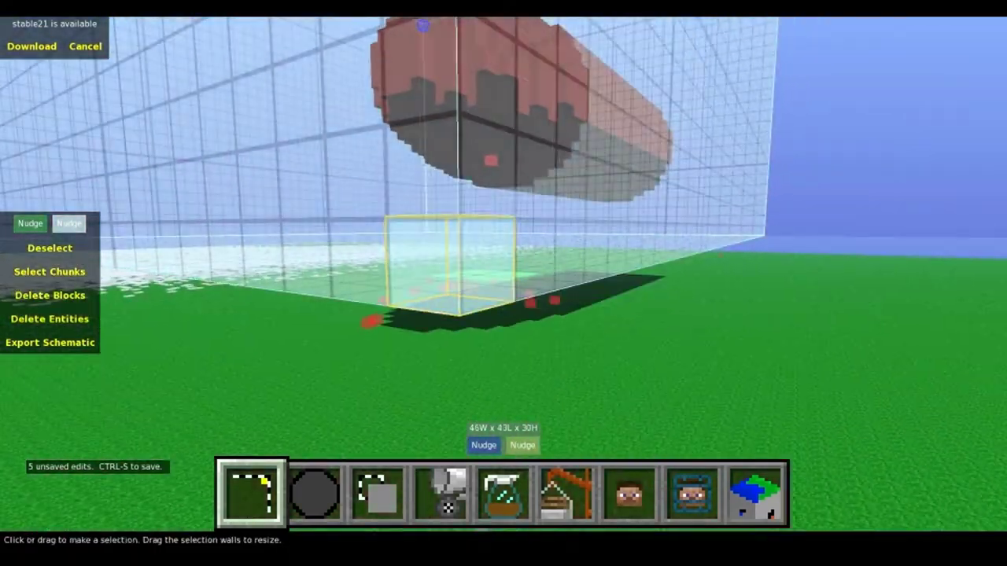
Step: Clone the selected end cap, turned around to face outward, onto the tube's open end at an offset of -85, 0, 13
key("d")
key("space")
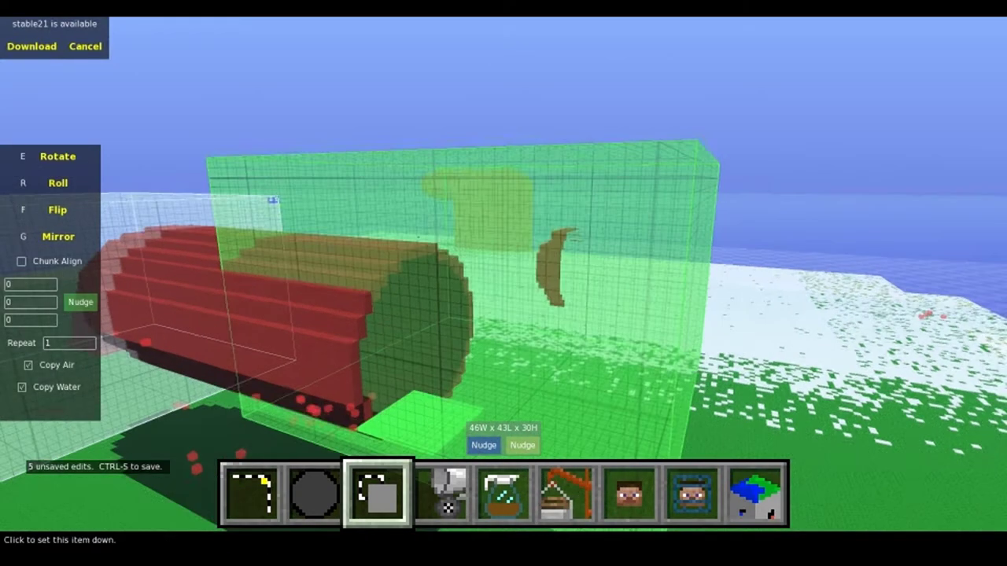
key("w")
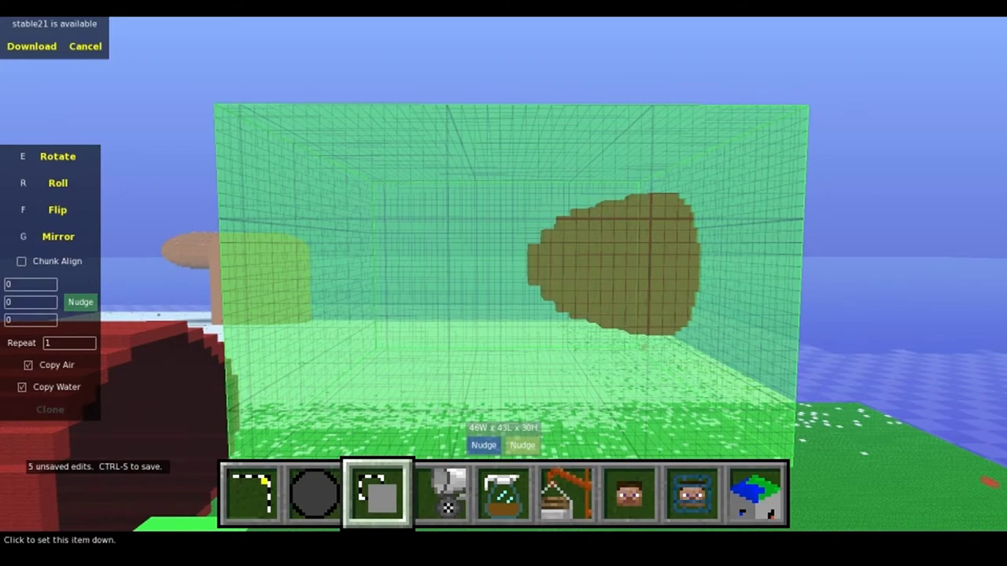
key("d")
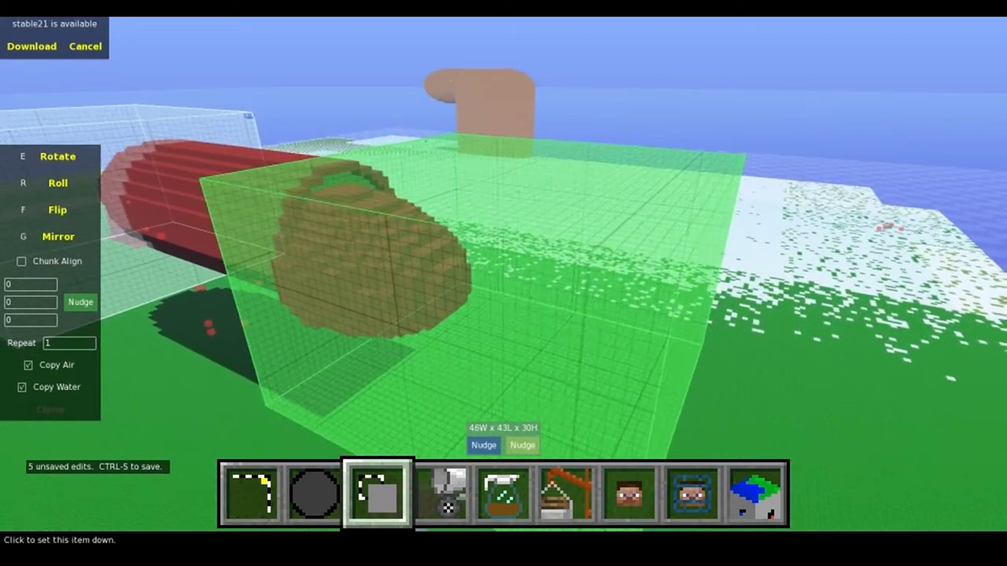
key("i")
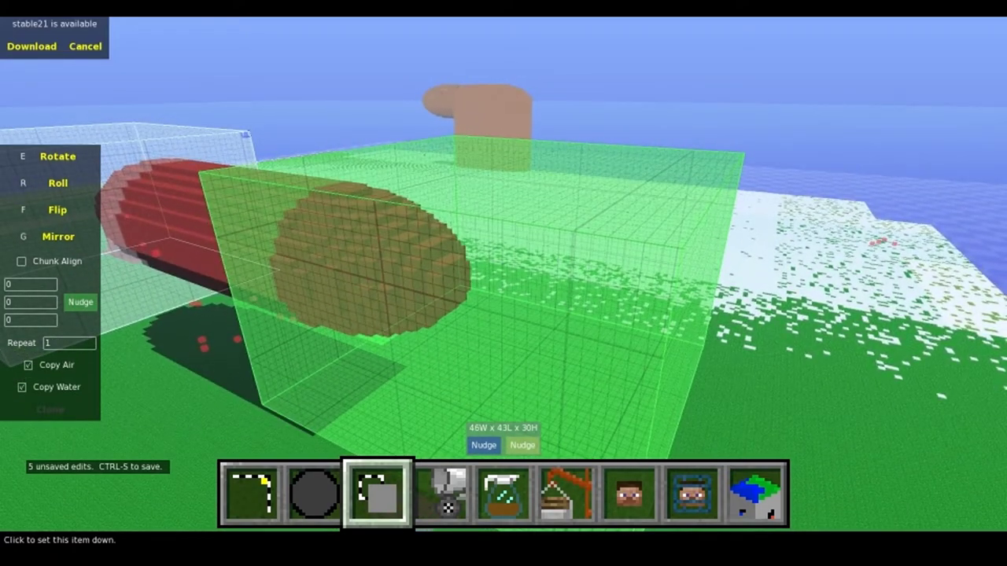
key("w")
key("a")
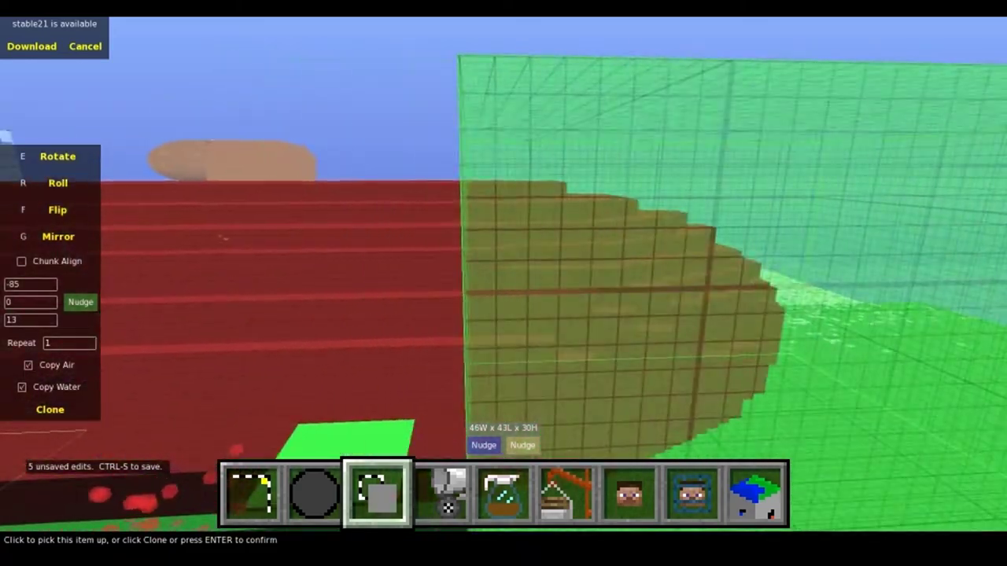
key("s")
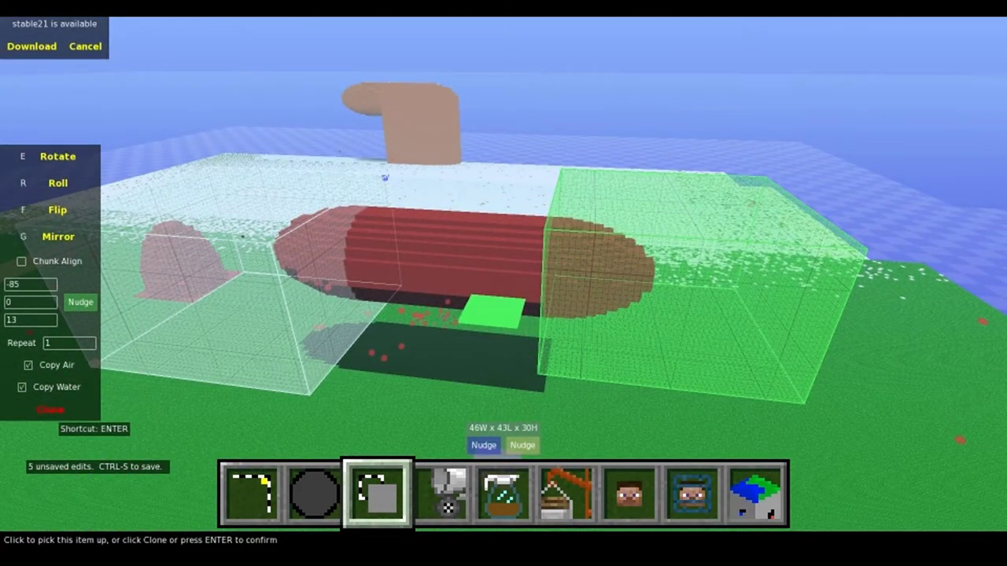
key("Return")
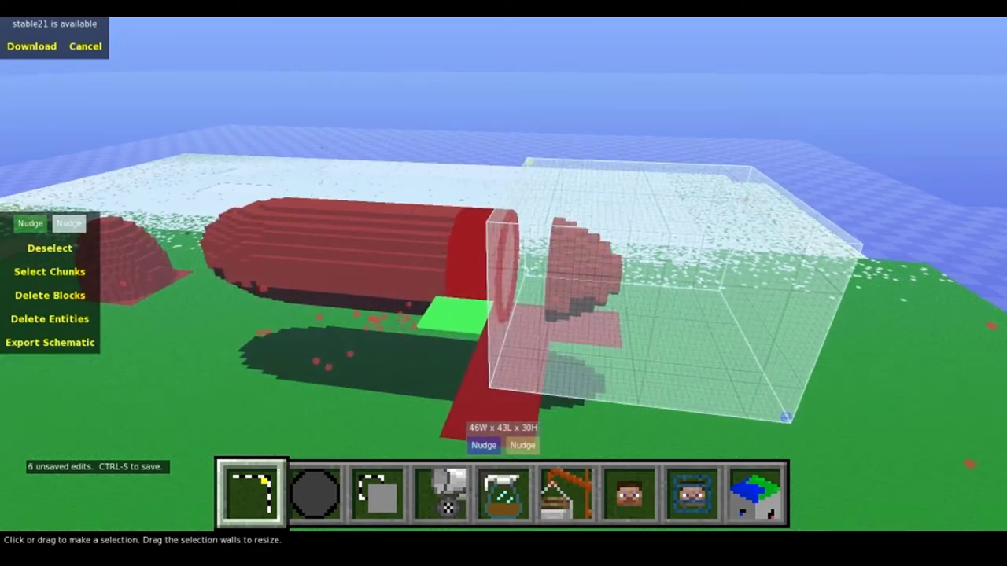
Step: Deselect the box around the cloned end cap and inspect the closed red wool hull from inside and outside
key("w")
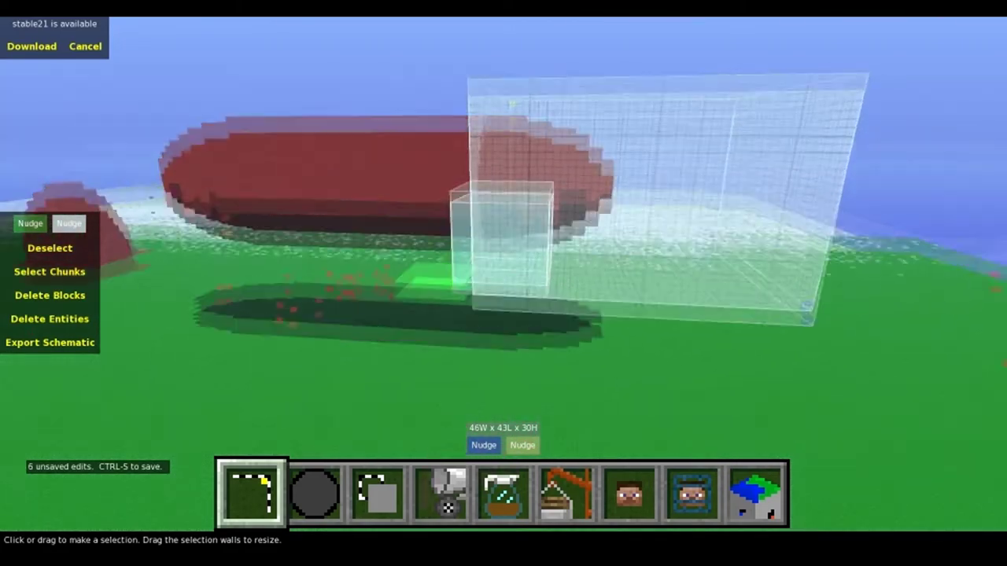
key("d")
key("w")
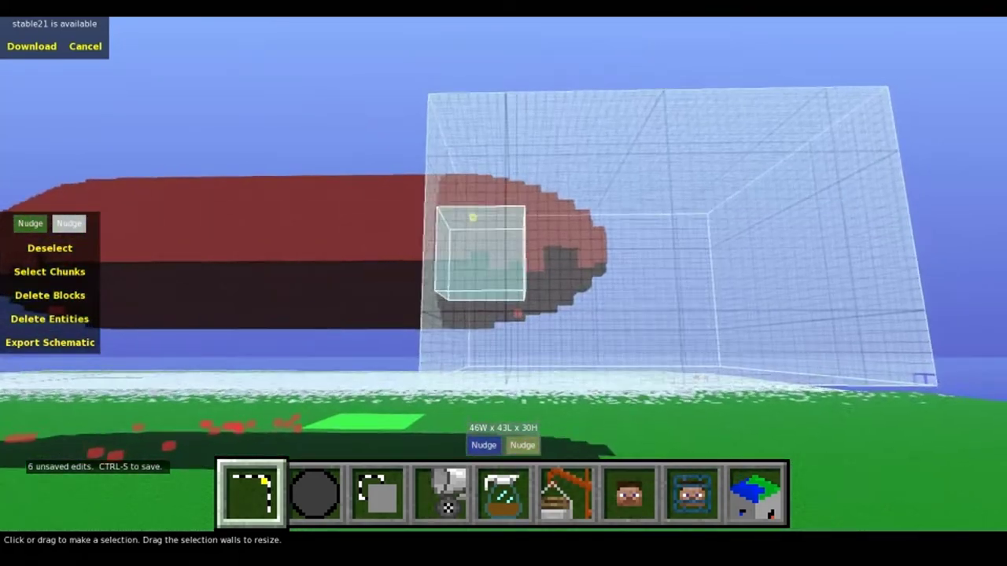
key("w")
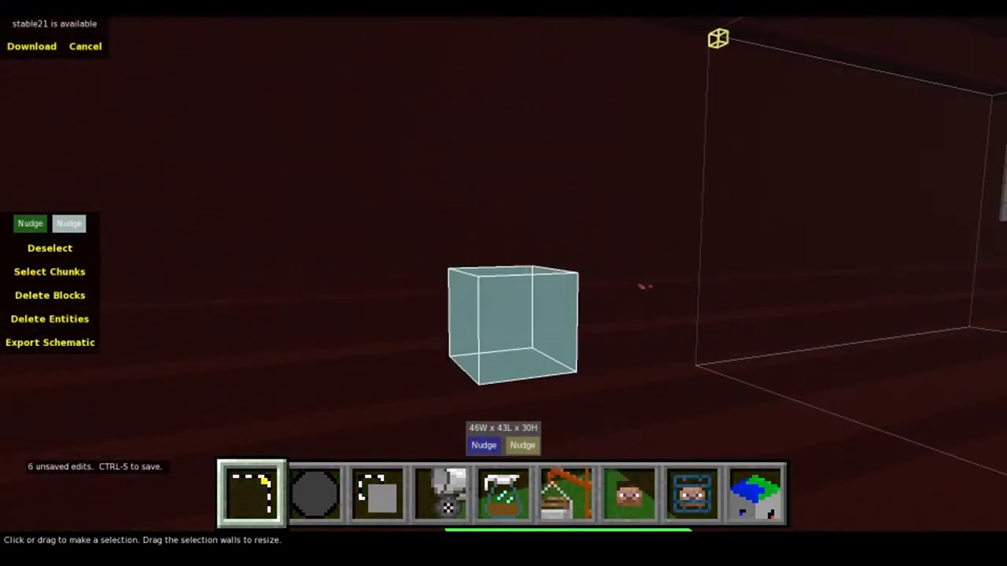
key("ctrl+d")
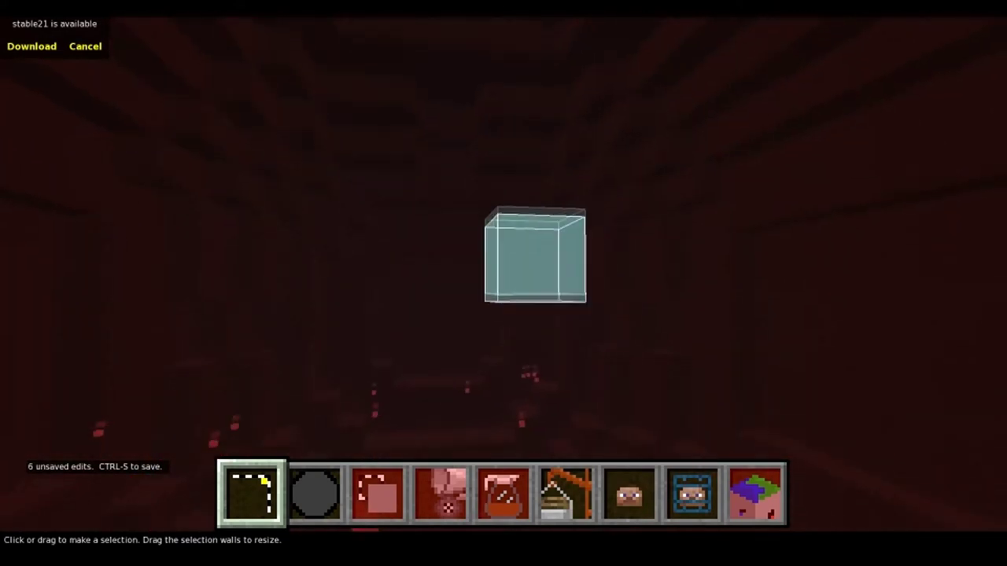
key("s")
key("w")
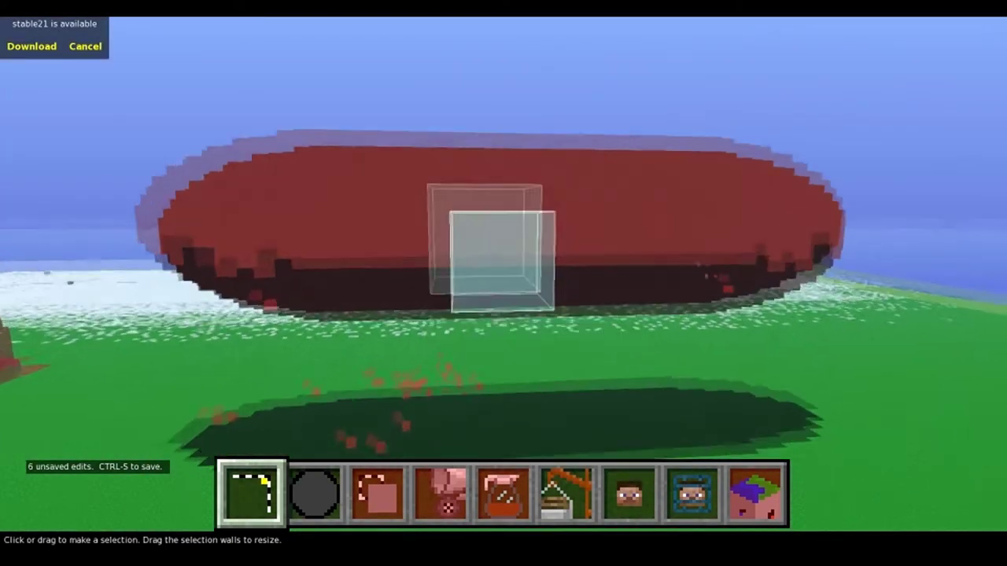
key("d")
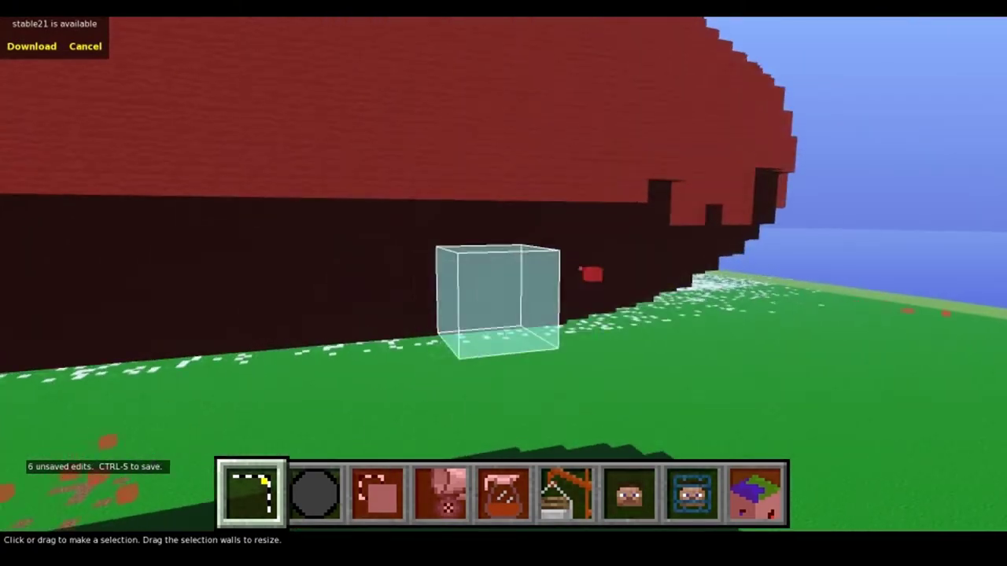
Step: Select a 12W x 6L x 2H box in the air beneath the red wool hull
key("w")
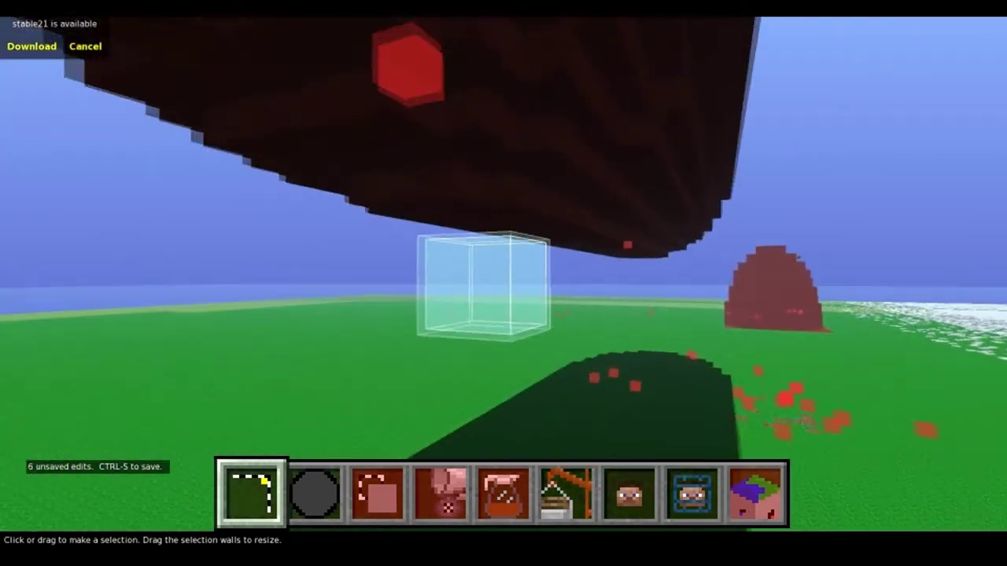
key("w")
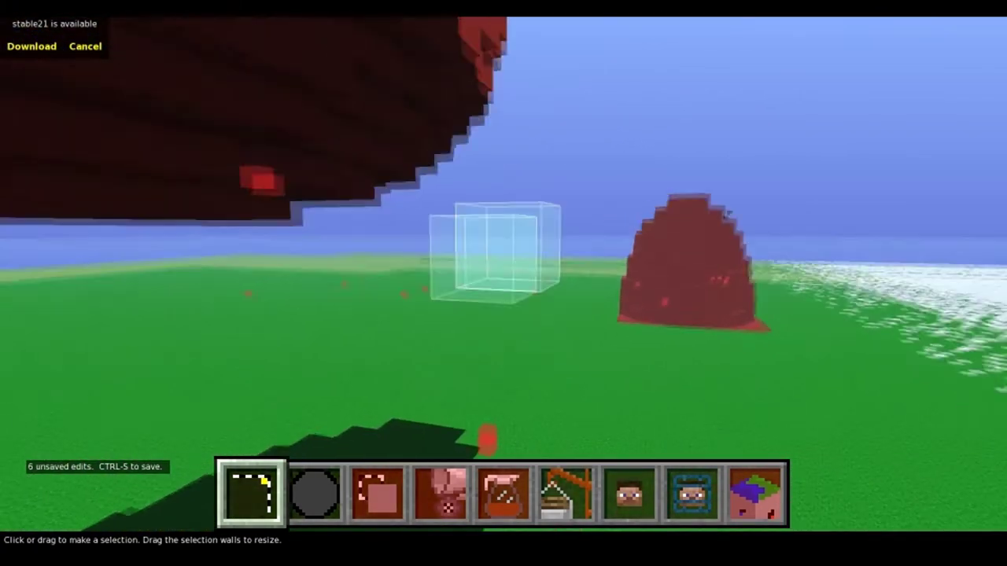
key("s")
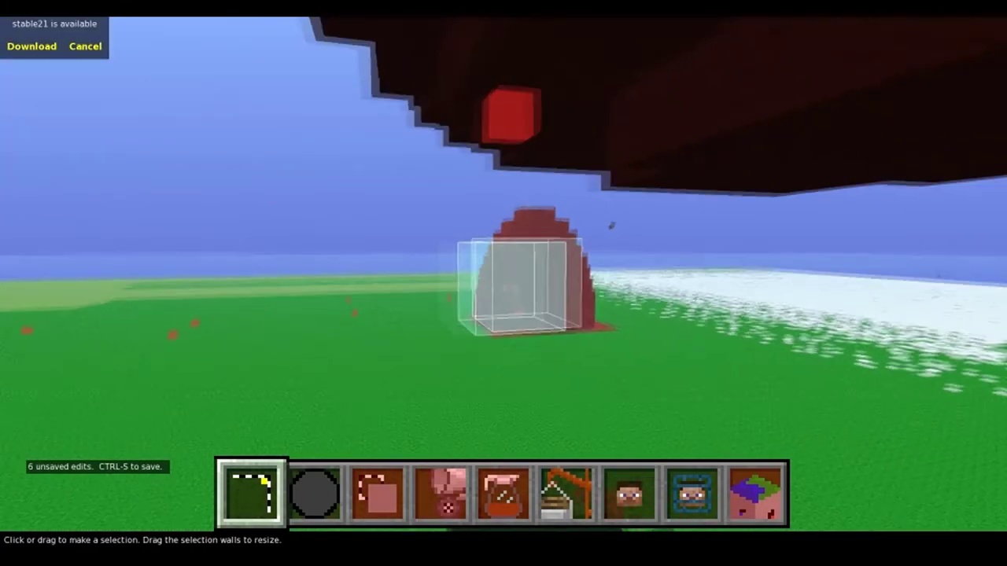
key("s")
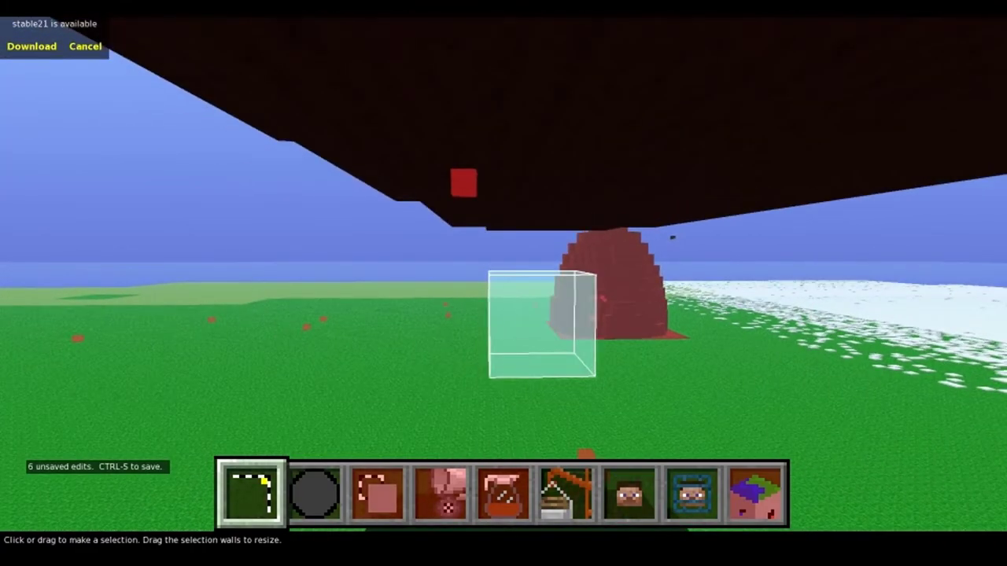
left_click(499, 313)
key("l")
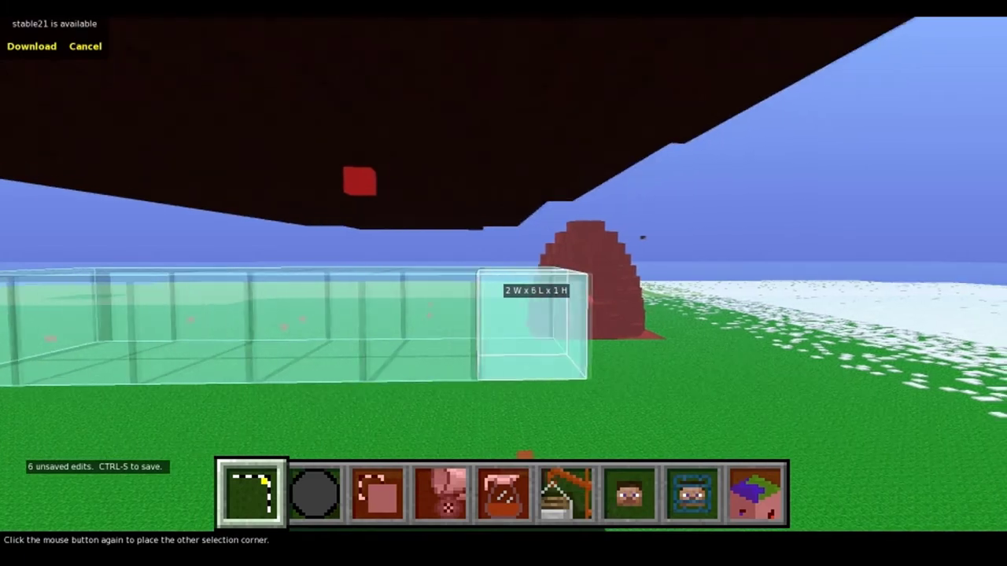
key("z")
key("q")
key("s")
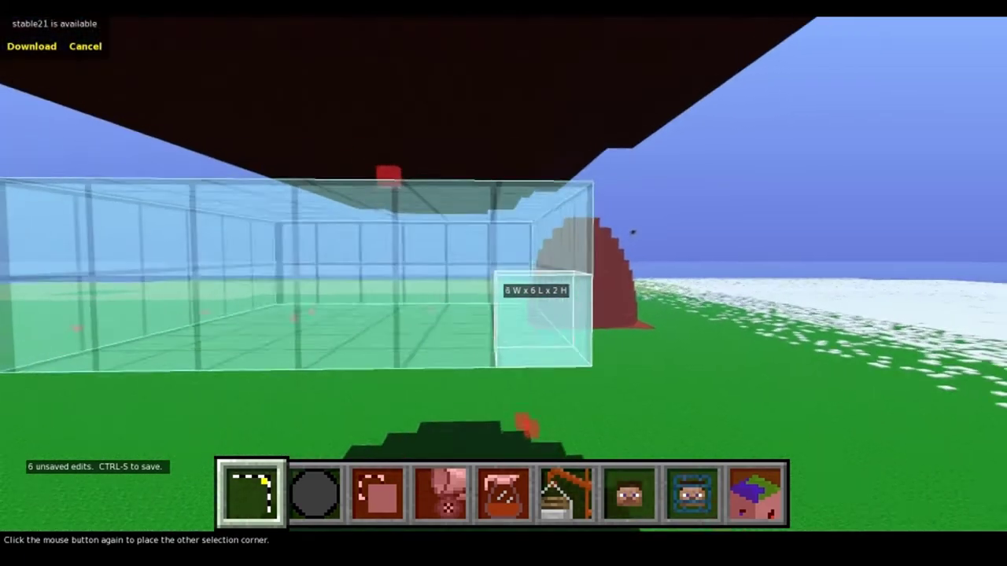
key("s")
key("z")
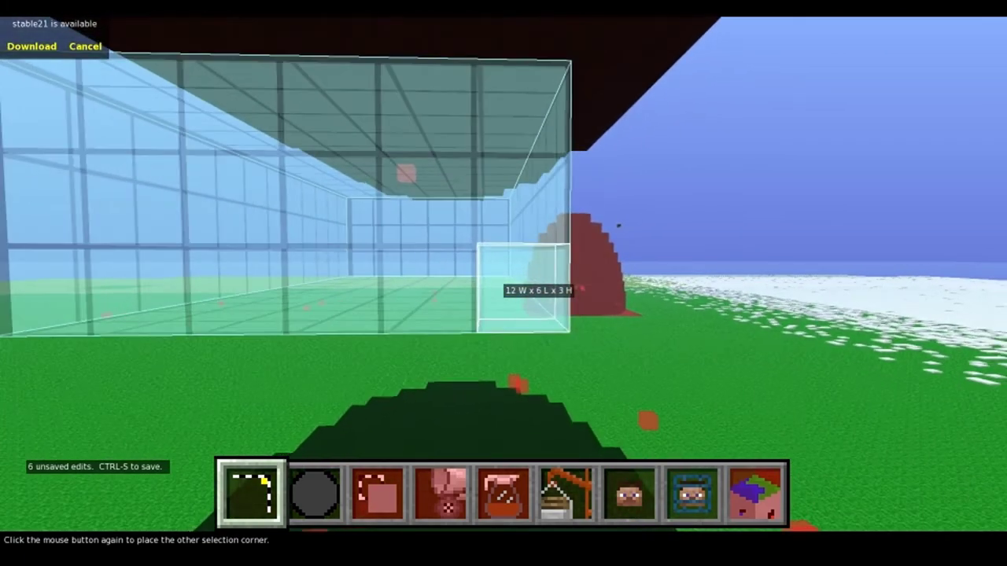
key("q")
left_click(524, 260)
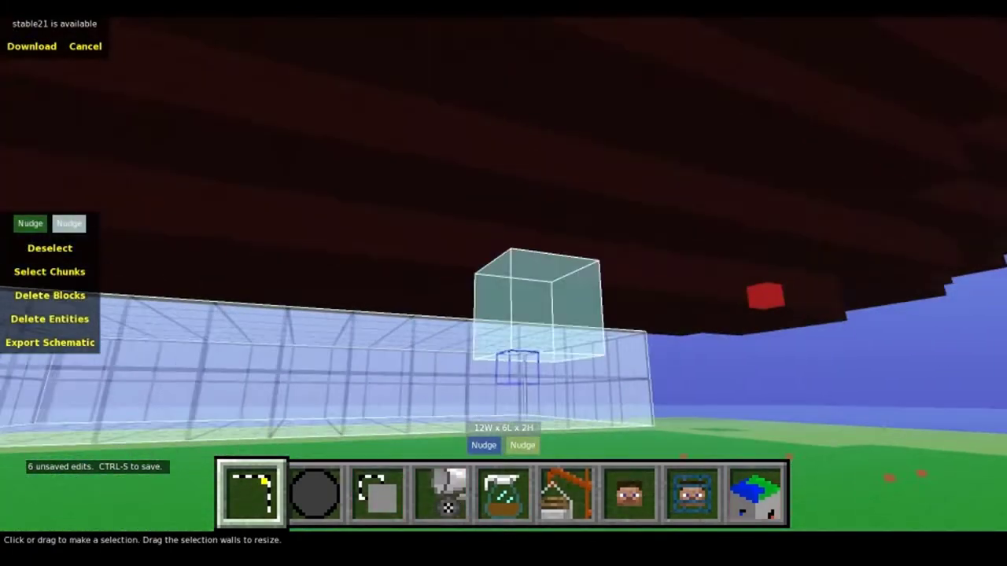
Step: Fill the selected box beneath the hull with Ironwood
key("s")
key("w")
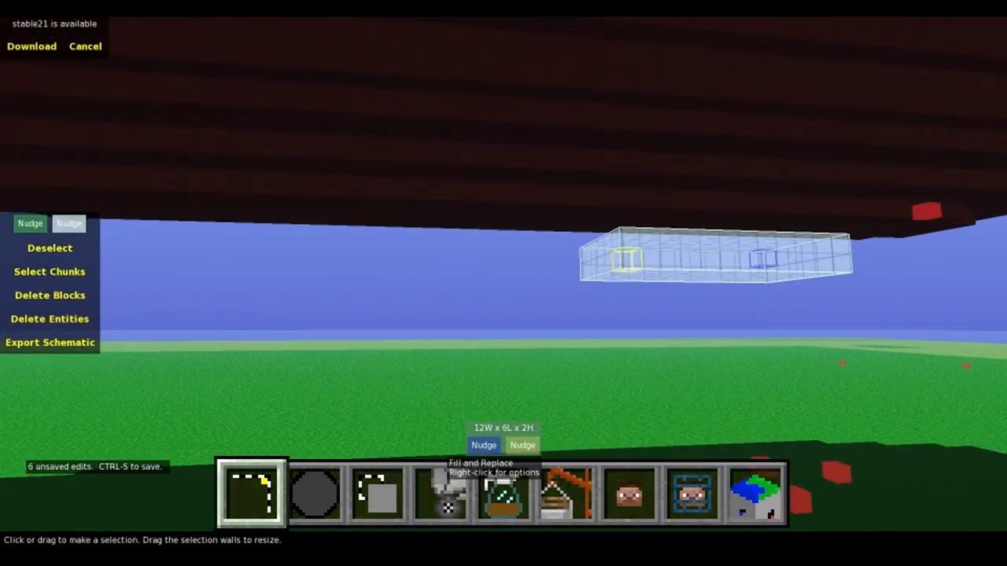
left_click(440, 491)
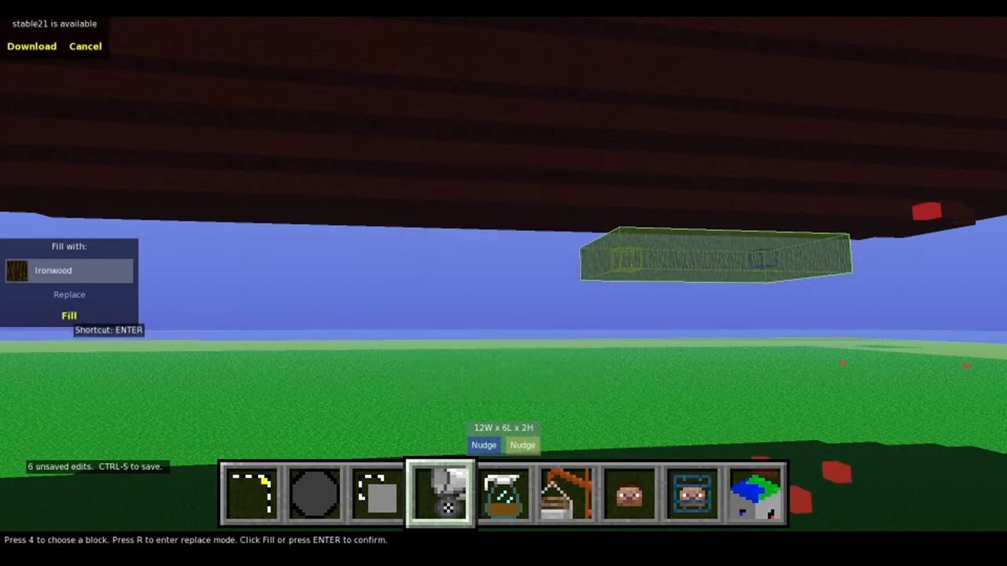
left_click(69, 315)
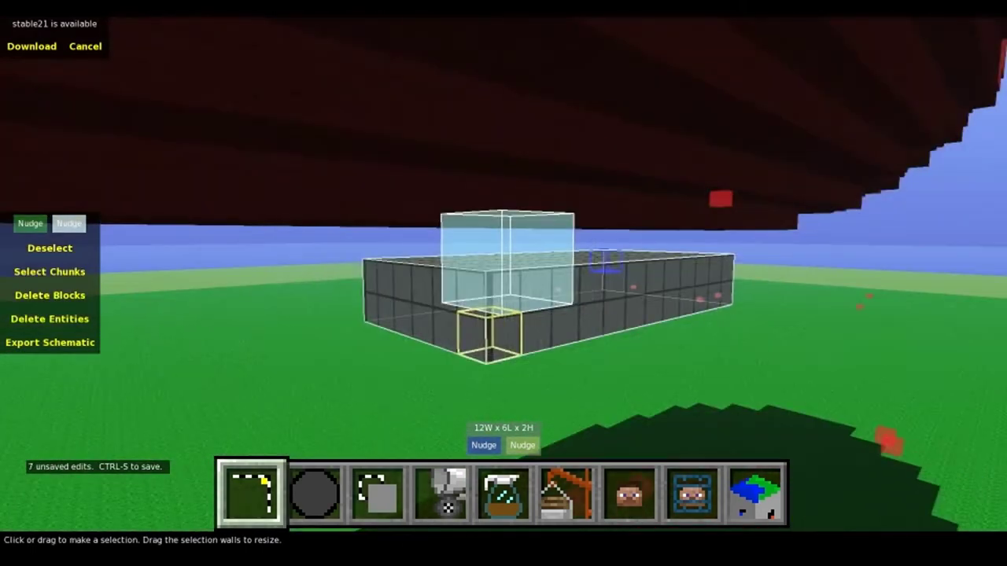
Step: Clear the selection around the filled Ironwood block
key("q")
key("z")
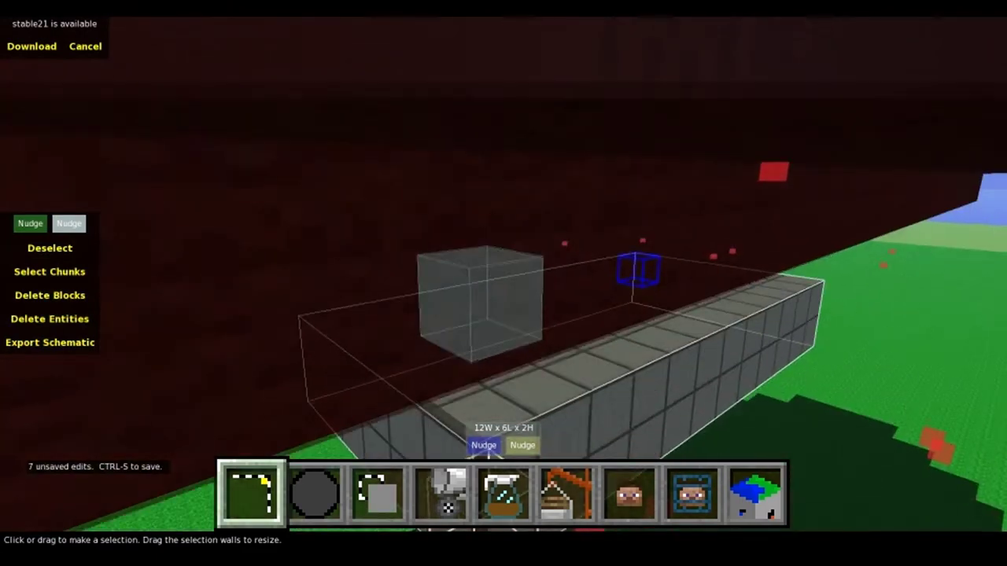
key("Escape")
key("Escape")
key("w")
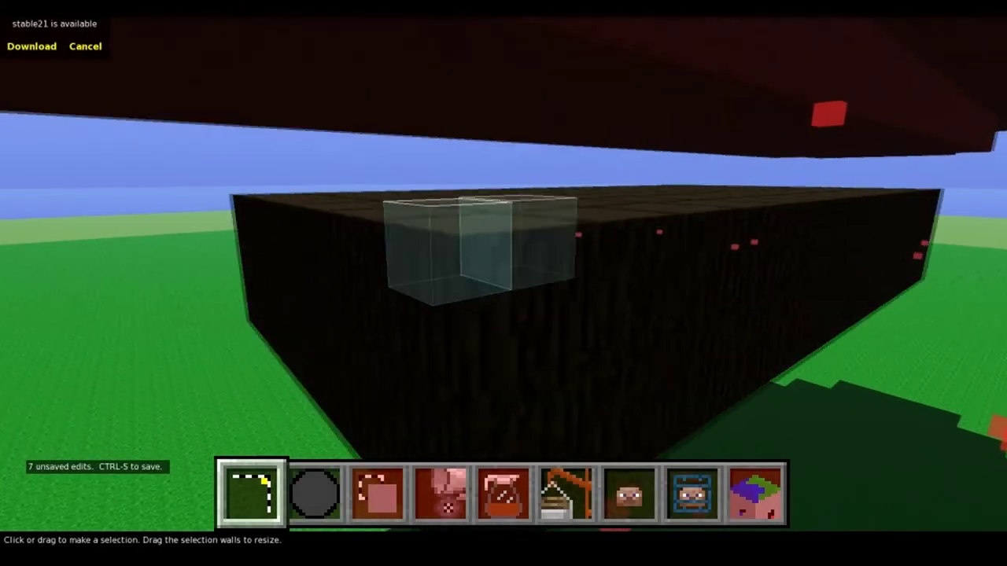
Step: Select a 10W x 4L x 2H region inside the Ironwood block, leaving a one-block rim around it
key("q")
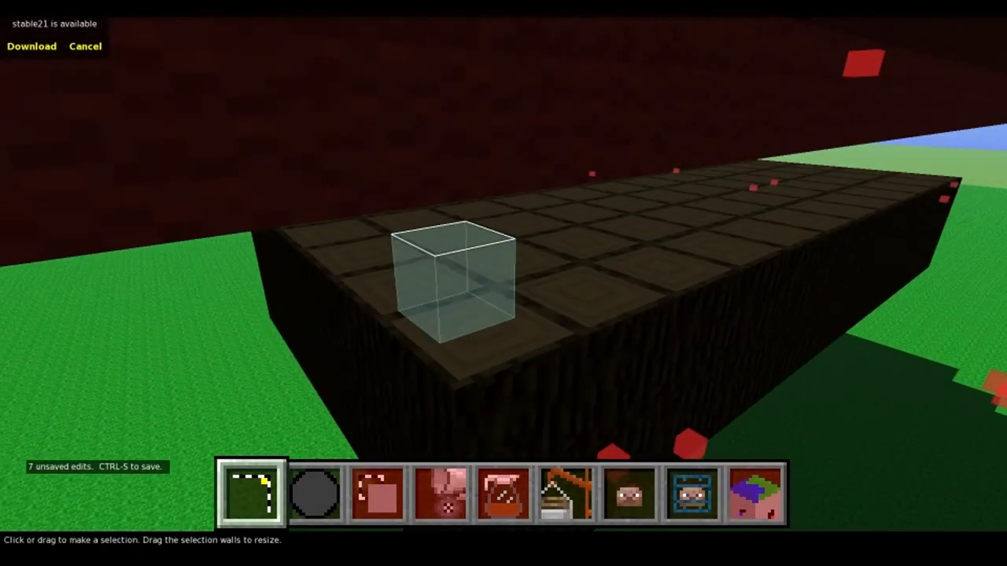
left_click(503, 283)
key("a")
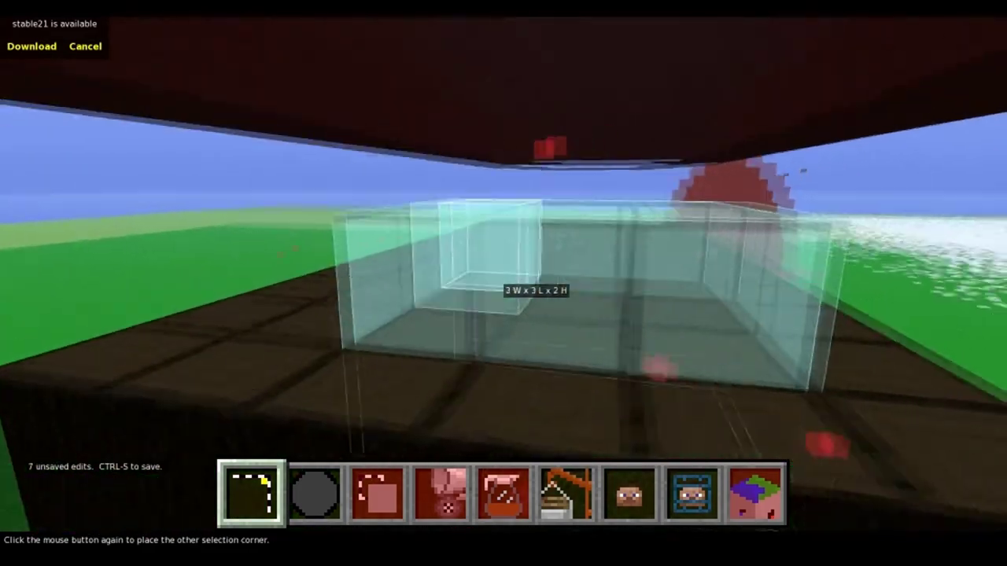
key("w")
key("q")
key("w")
key("z")
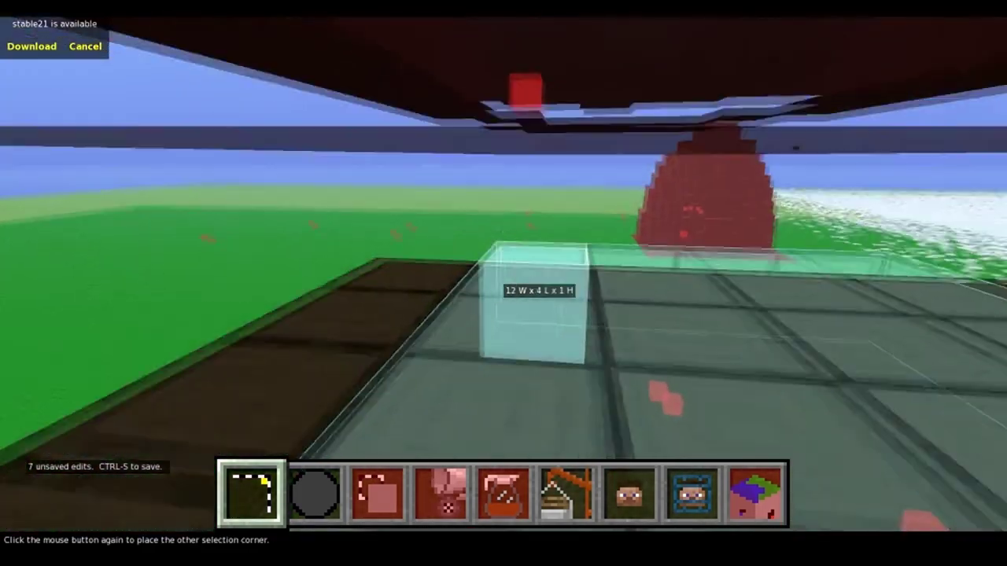
key("s")
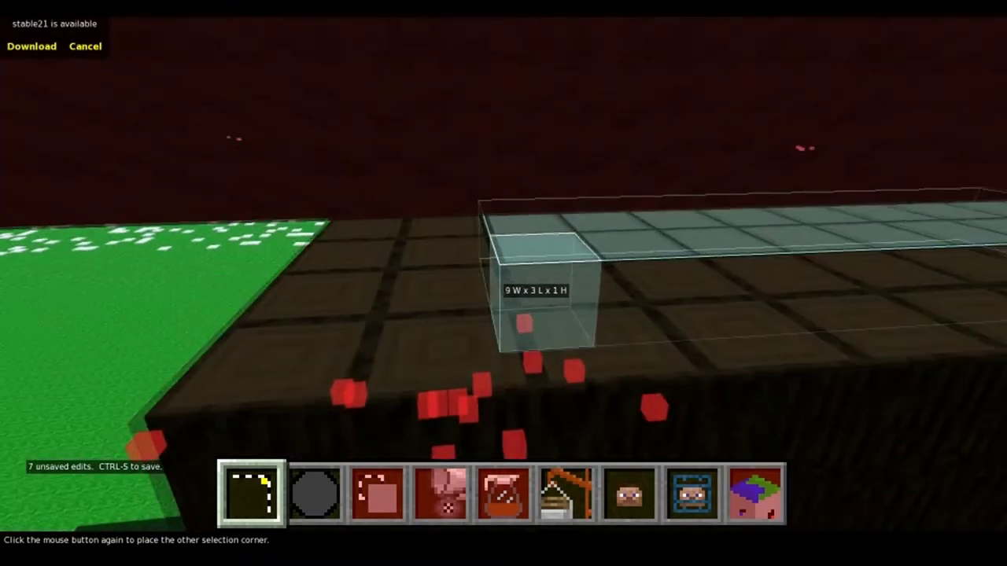
key("z")
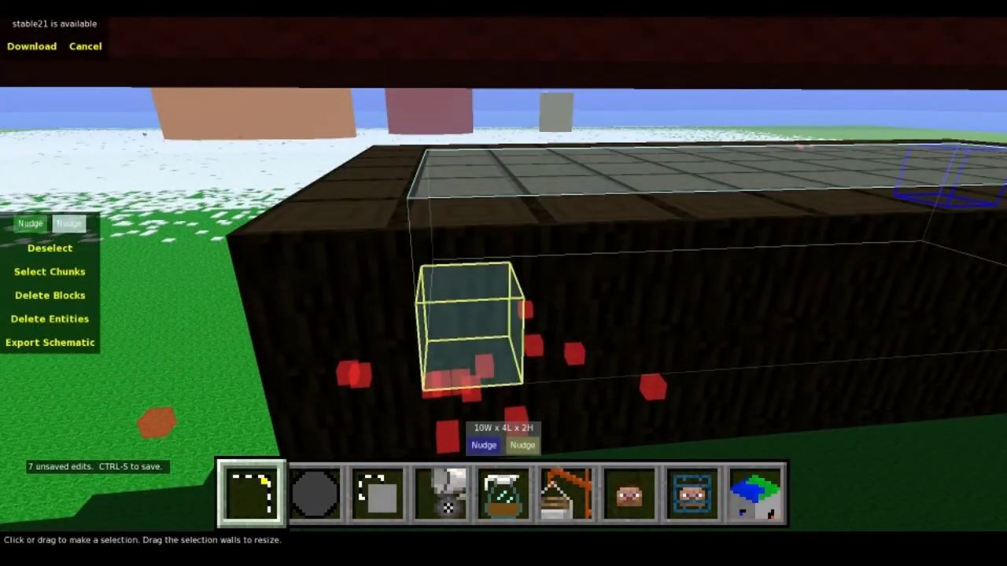
left_click(503, 283)
Step: Delete the selected inner blocks to hollow out the Ironwood block, and clear the selection
key("s")
key("Delete")
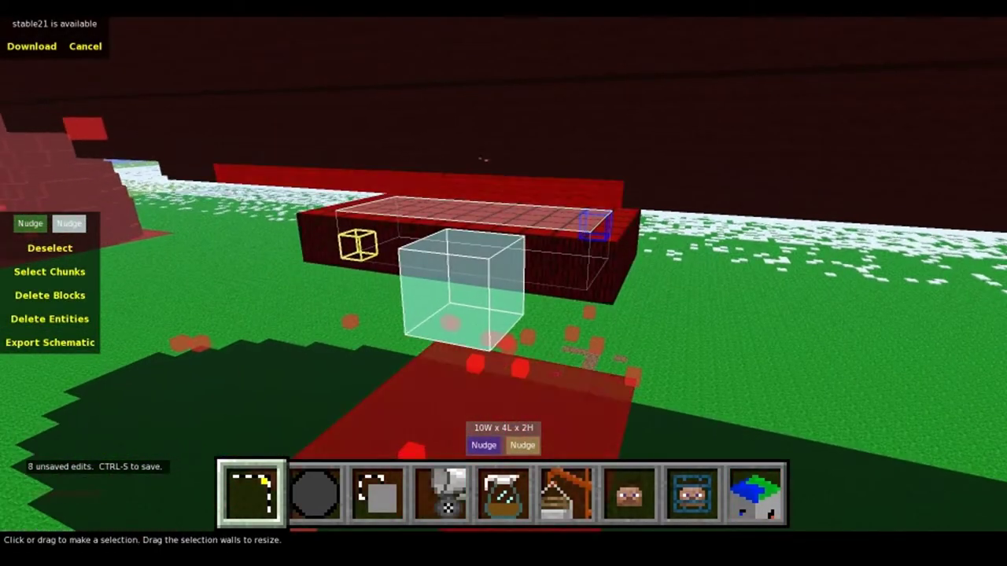
key("w")
key("ctrl+d")
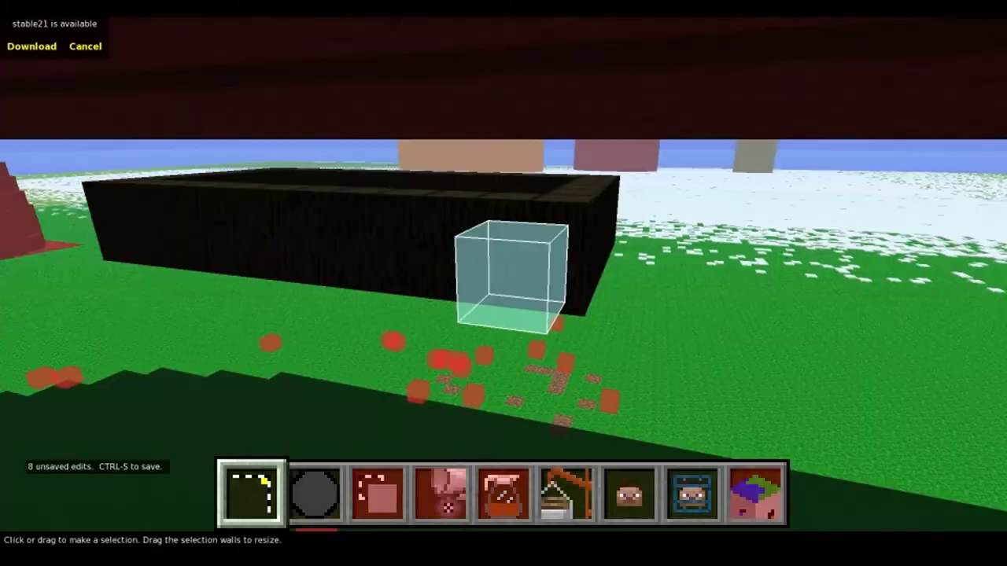
key("w")
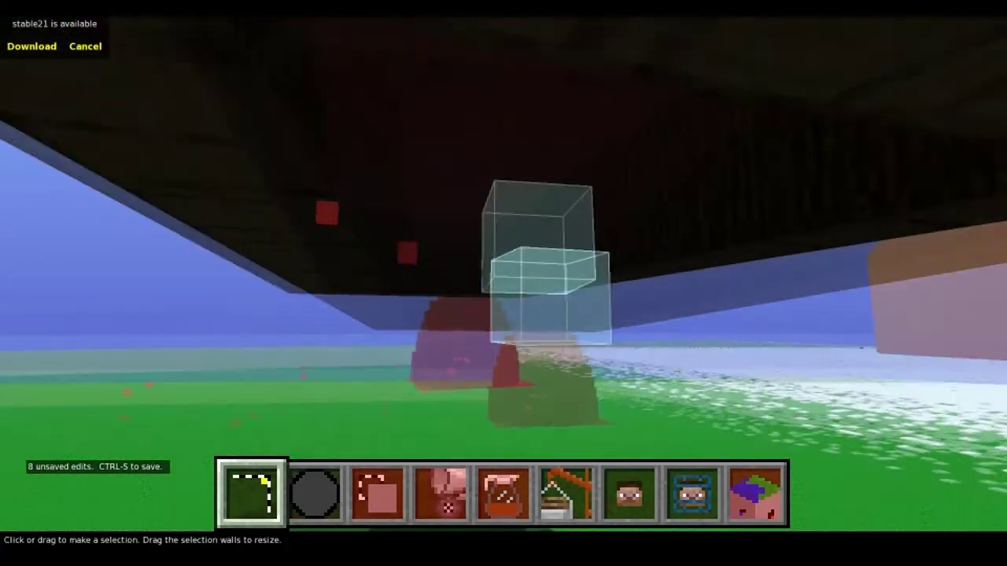
key("w")
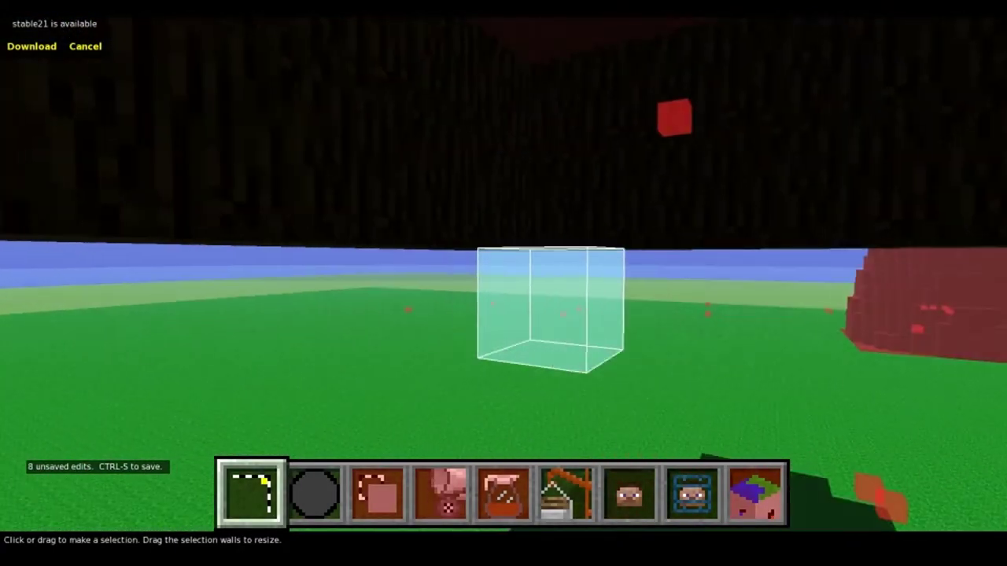
Step: Select an 11W x 3L x 1H region directly beneath the hollowed Ironwood gondola
key("q")
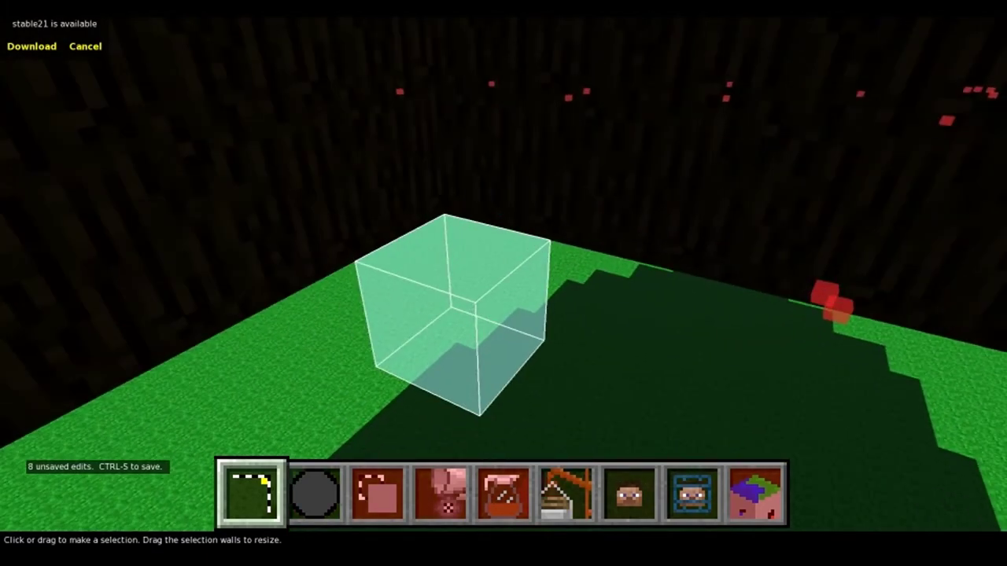
left_click(503, 275)
key("z")
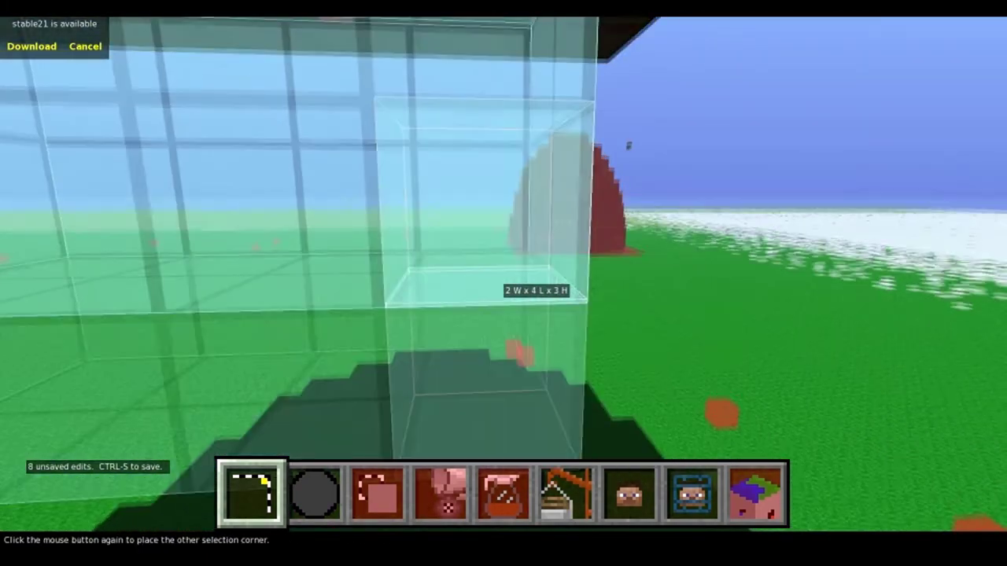
key("q")
key("s")
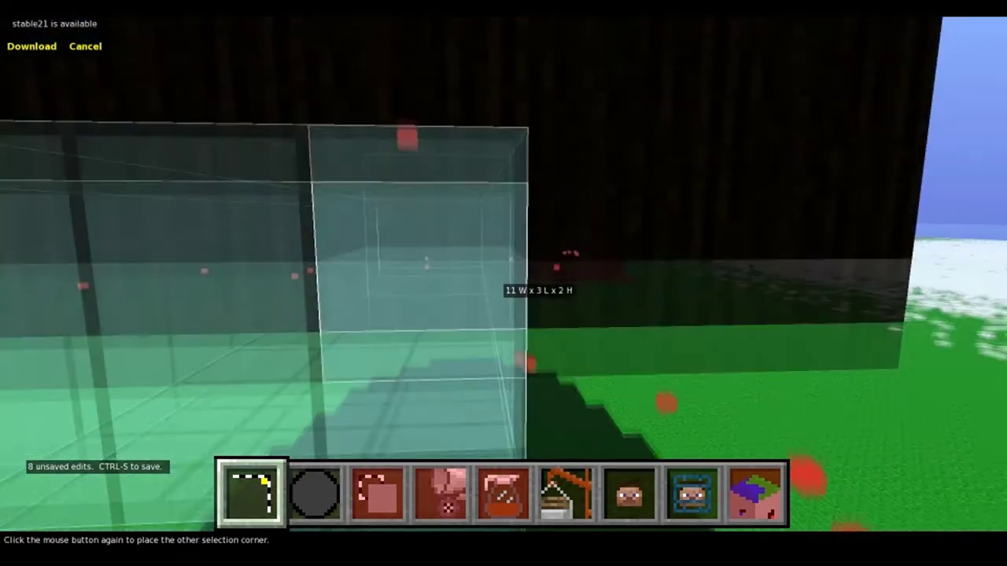
key("z")
left_click(504, 275)
key("d")
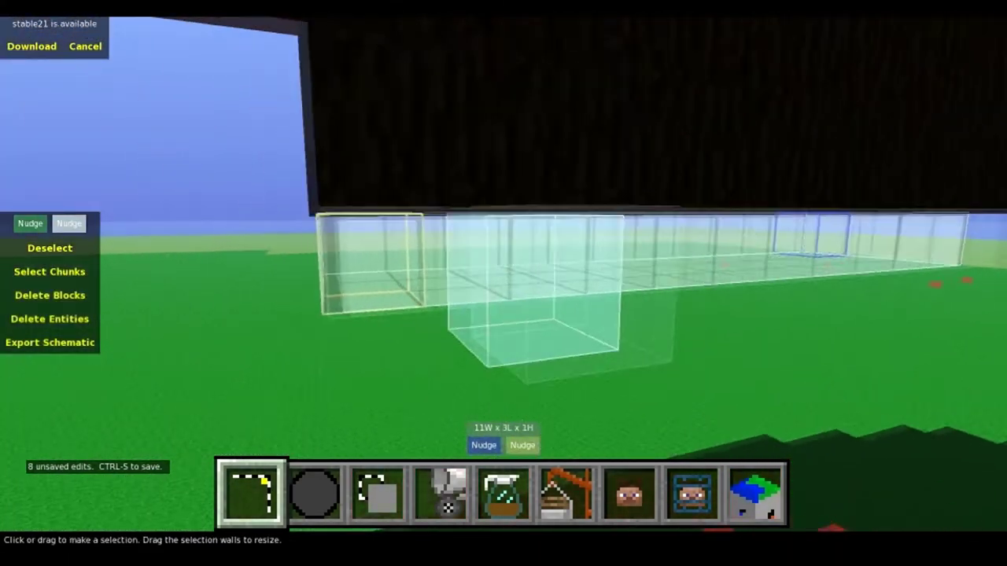
key("a")
left_click(747, 253)
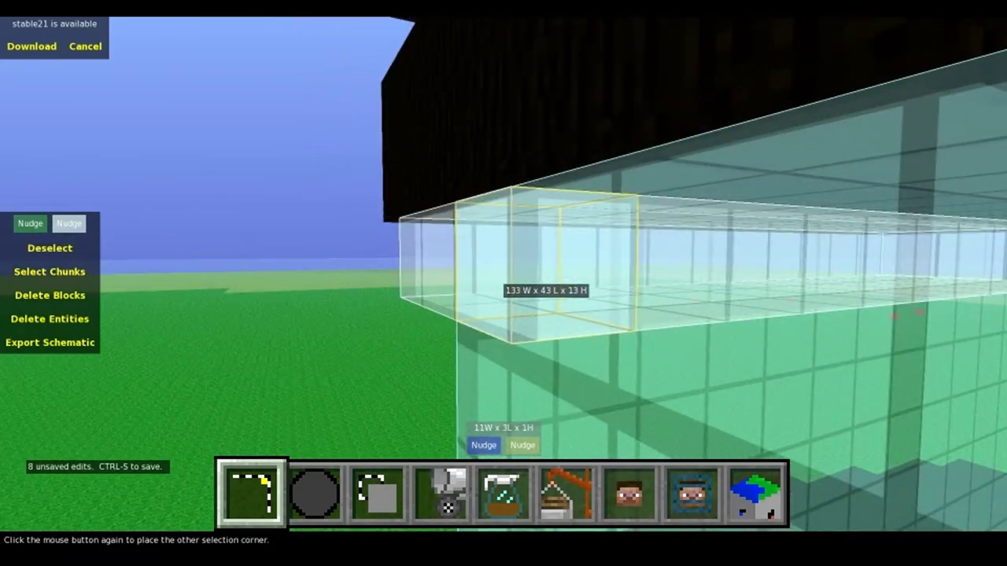
left_click(504, 275)
key("Escape")
key("Escape")
Step: Nudge the selection beneath the gondola one block inward from the gondola's edge
key("a")
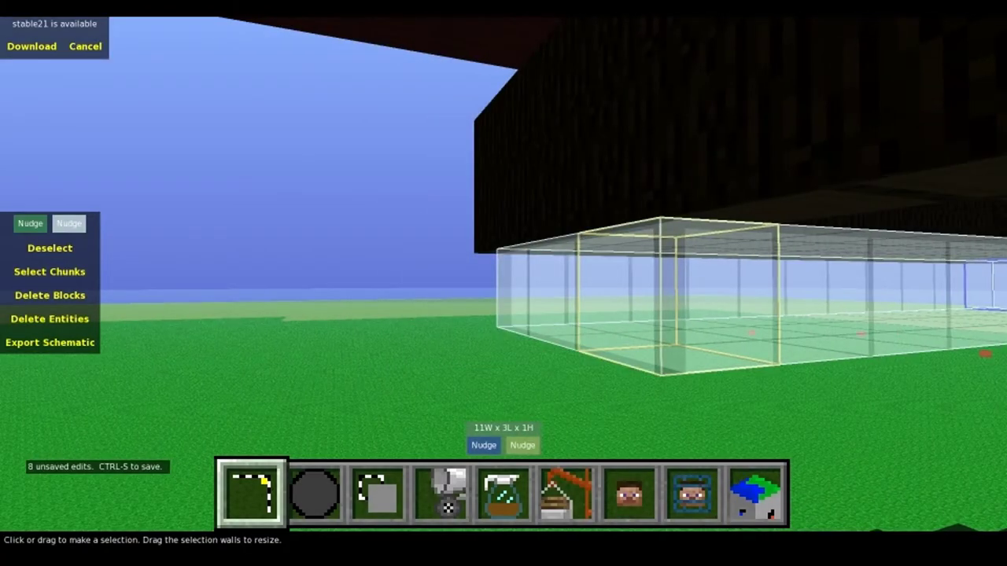
left_click(69, 224)
key("w")
key("s")
key("a")
key("d")
key("d")
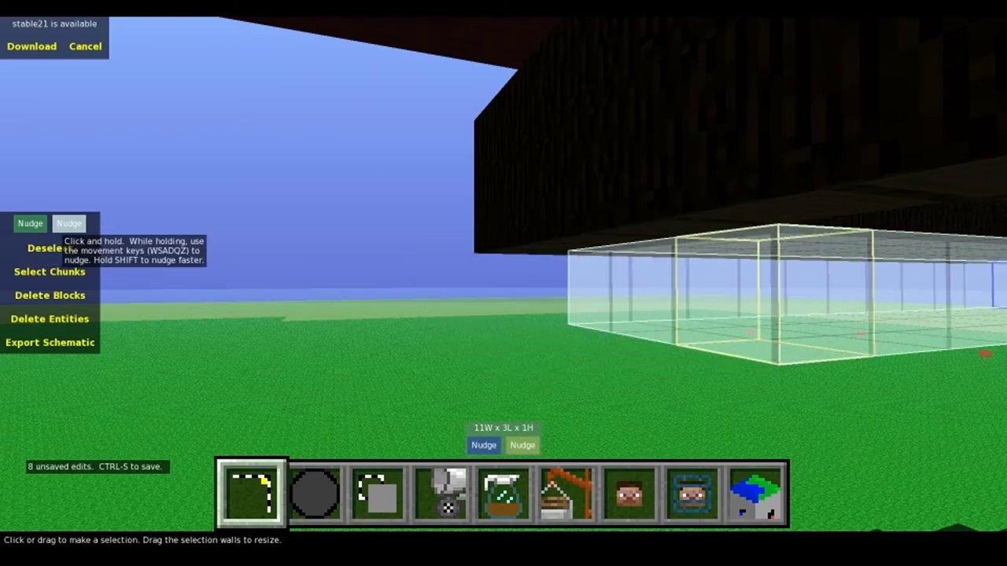
Step: Fill the selected region beneath the gondola with Ironwood to form a lower layer
right_click(504, 275)
key("a")
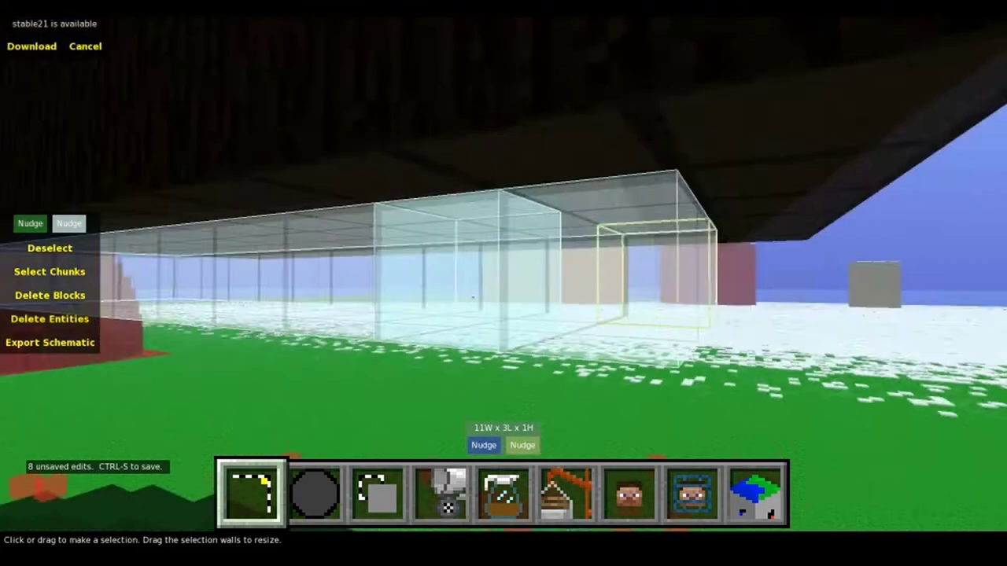
key("a")
key("w")
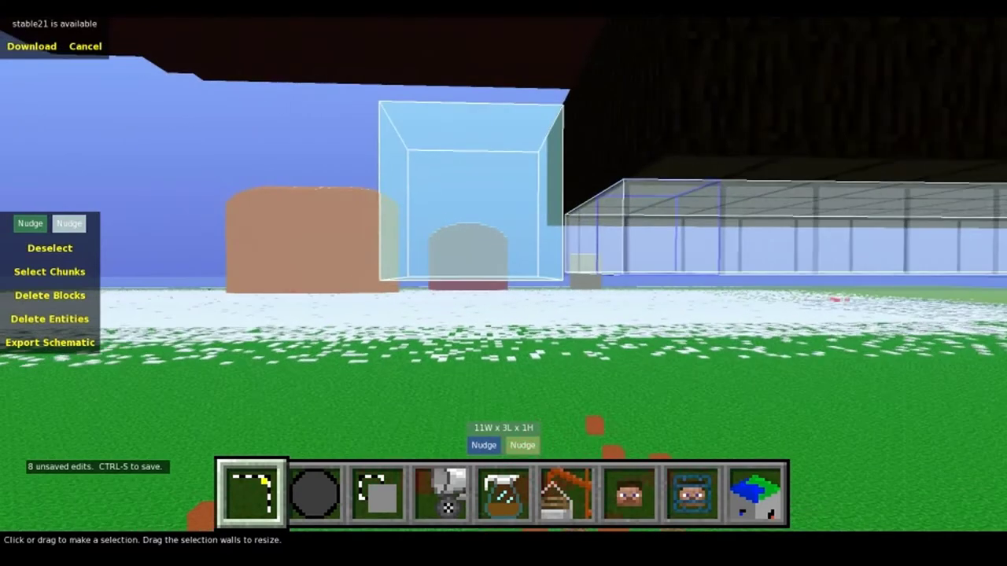
right_click(504, 276)
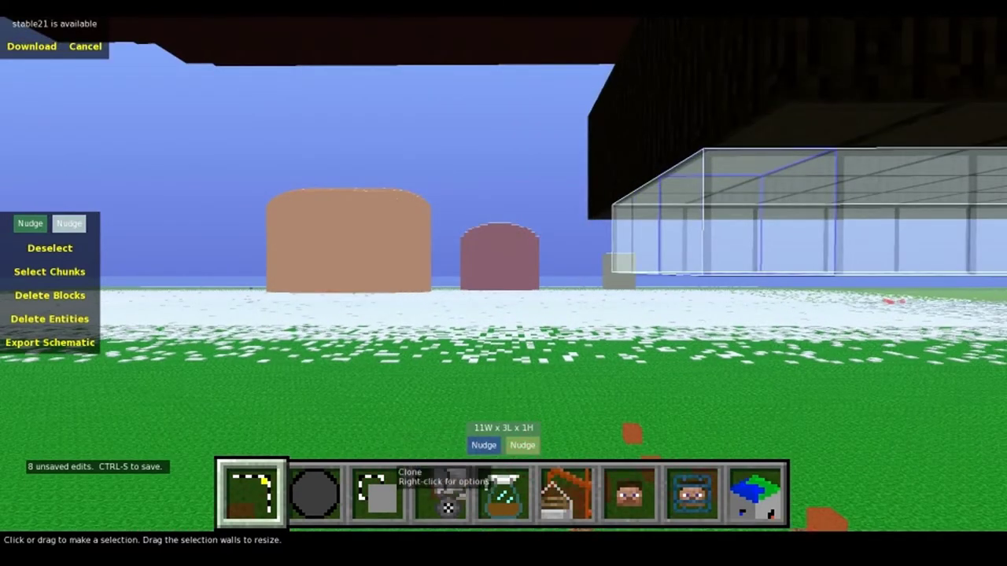
left_click(430, 482)
key("Return")
key("Return")
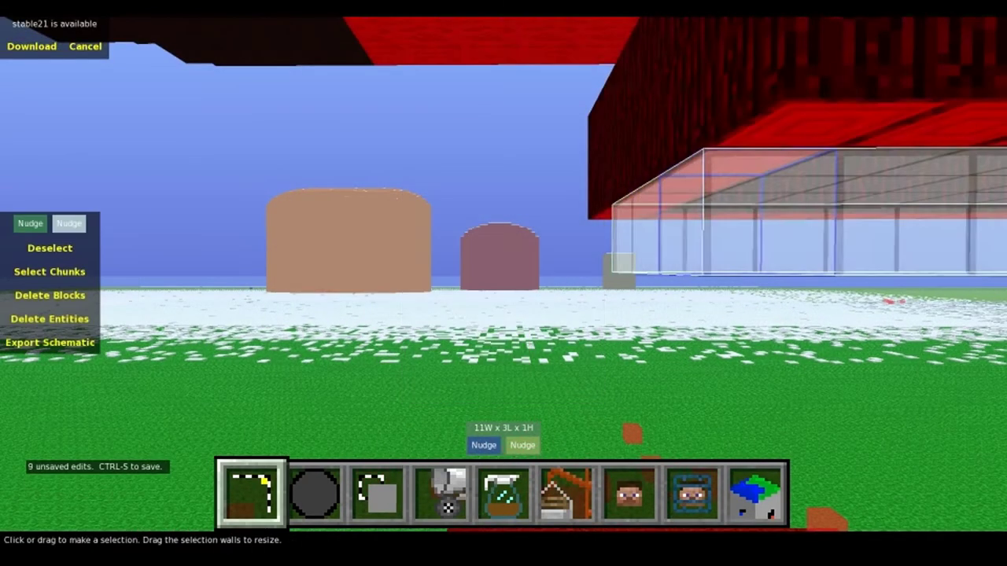
Step: Select a 1W x 5L x 1H row across the end of the lower Ironwood layer, delete its blocks, and clear the selection
right_click(503, 276)
key("w")
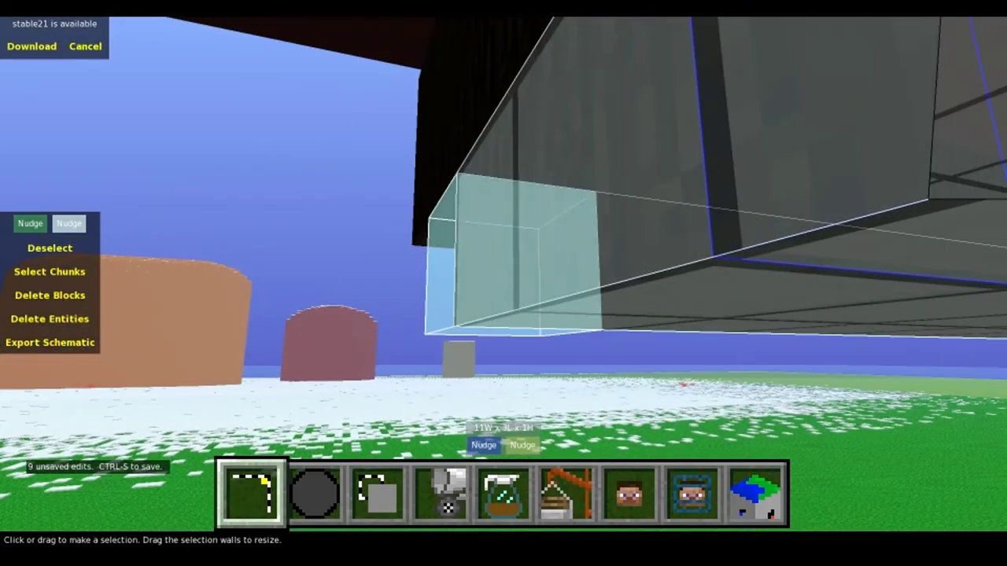
left_click(504, 275)
key("d")
key("s")
key("a")
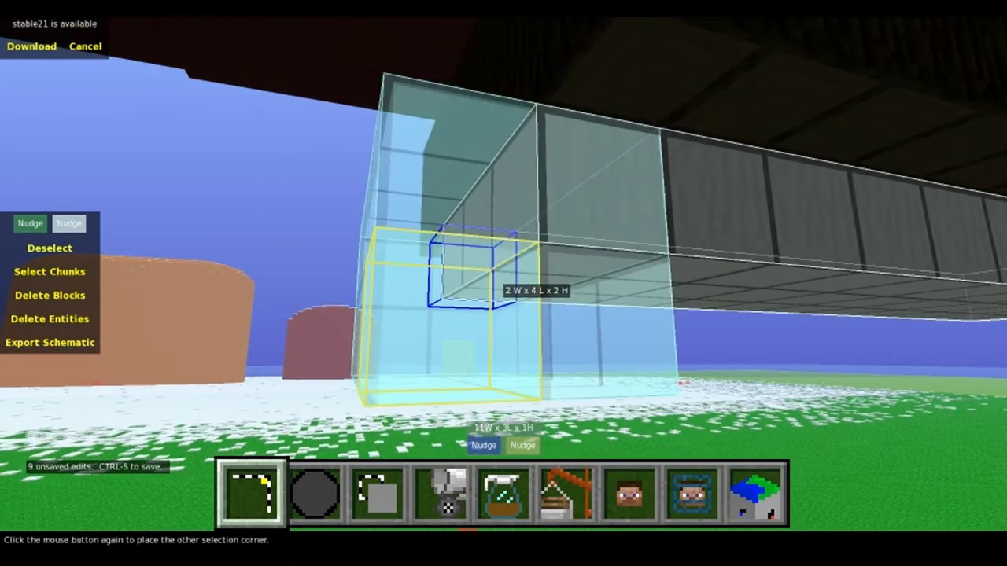
key("d")
left_click(504, 276)
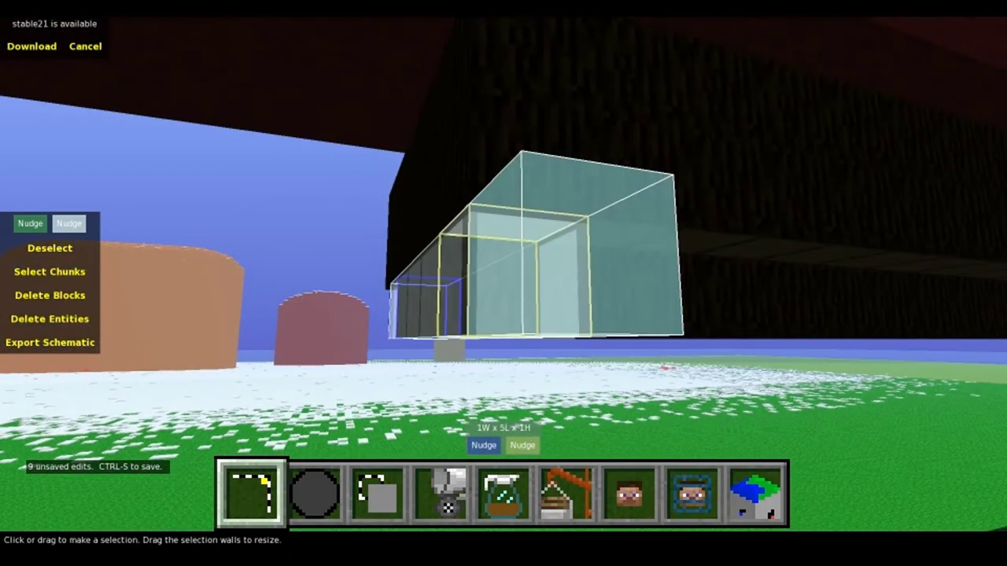
key("Delete")
key("Escape")
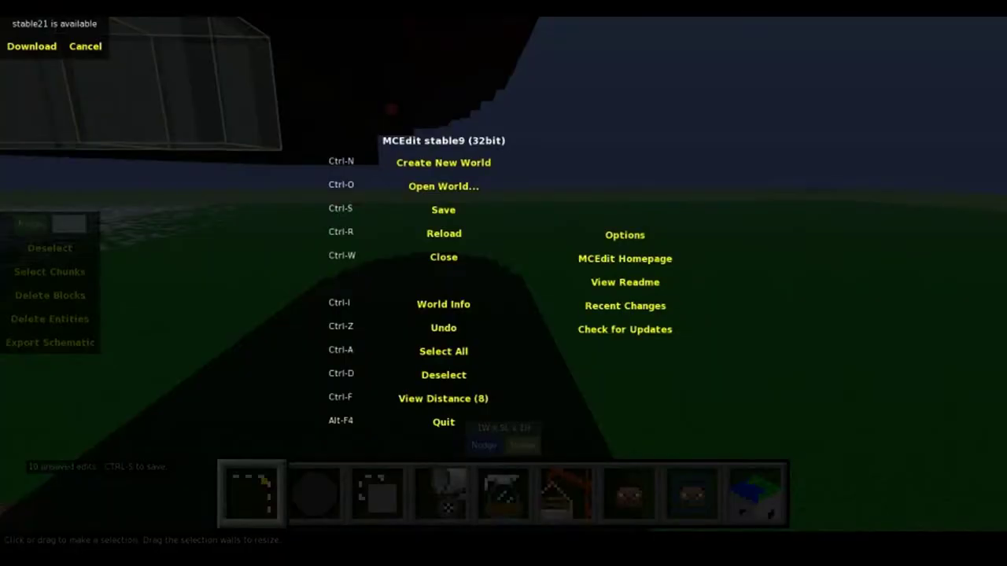
key("Escape")
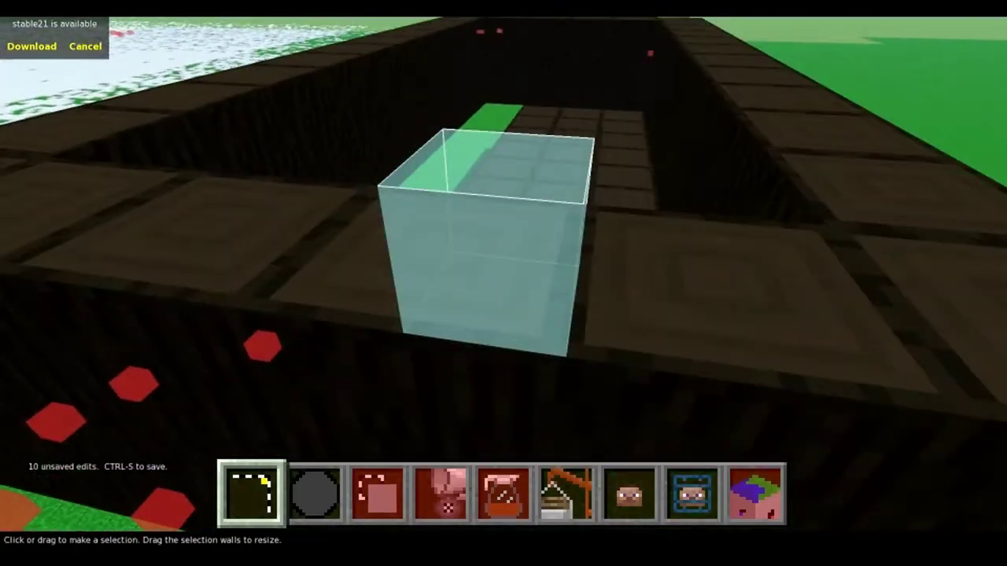
Step: Fill a 10W x 1L x 1H row along the open side of the lower layer with Ironwood, and clear the selection
key("w")
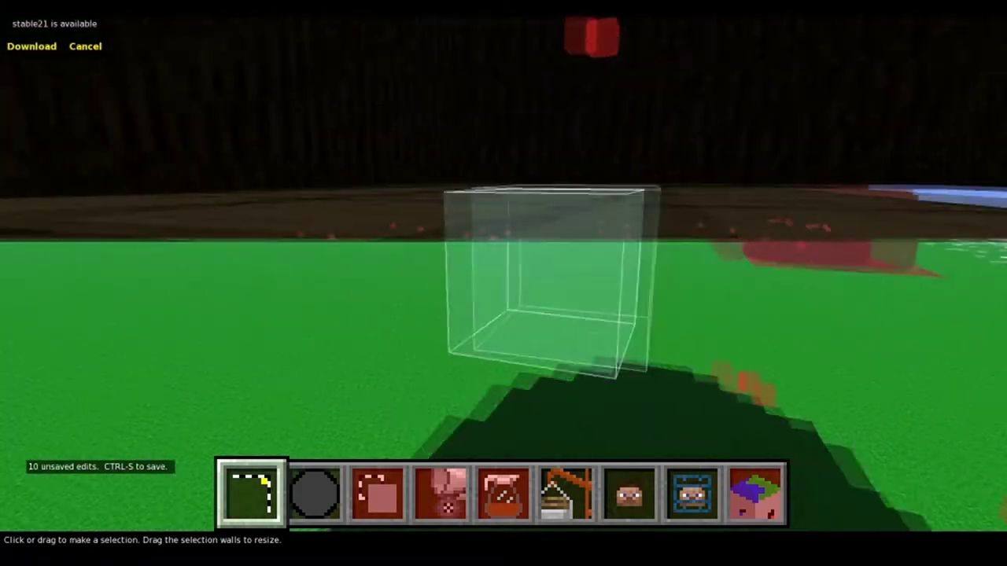
key("d")
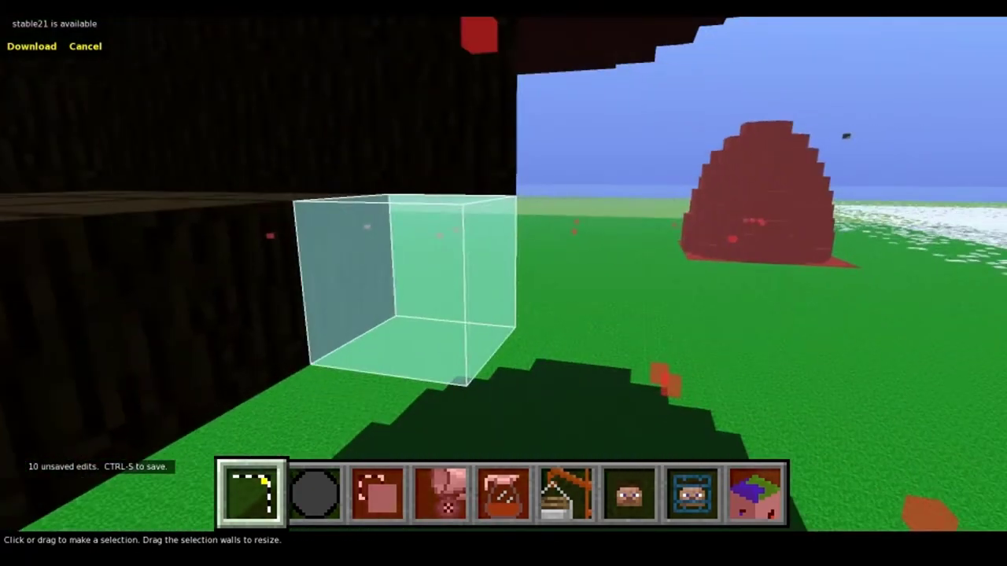
left_click(503, 275)
key("d")
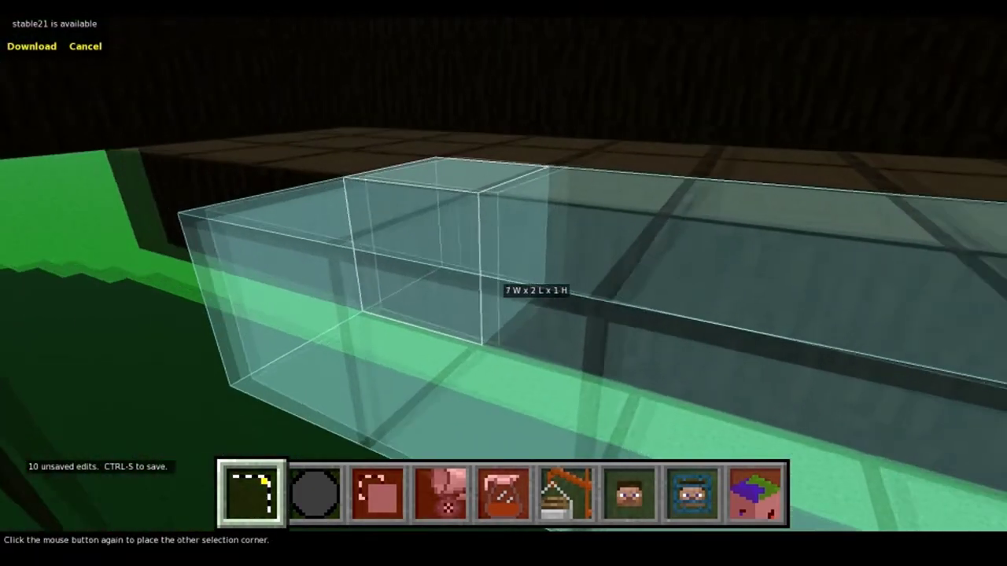
key("a")
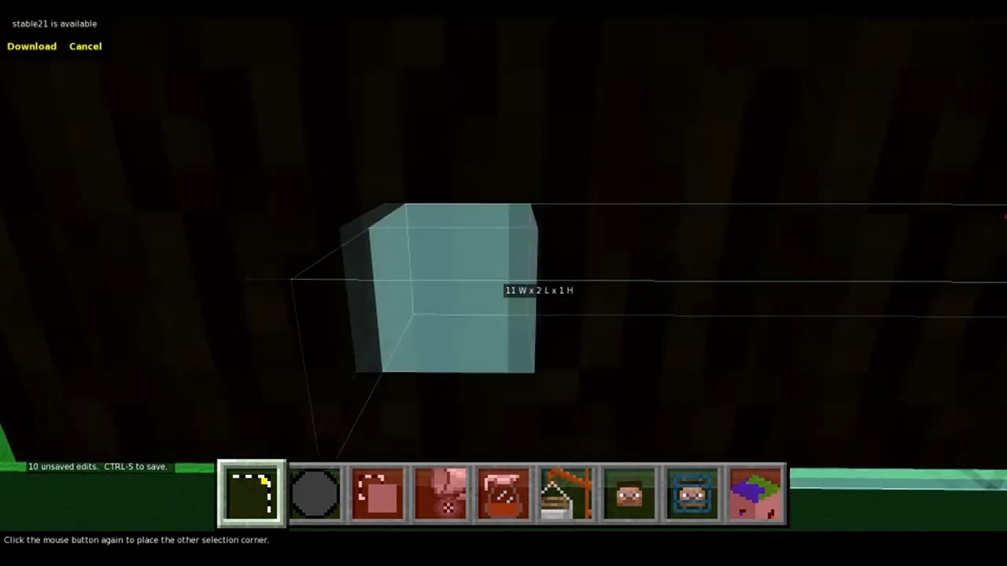
key("a")
key("s")
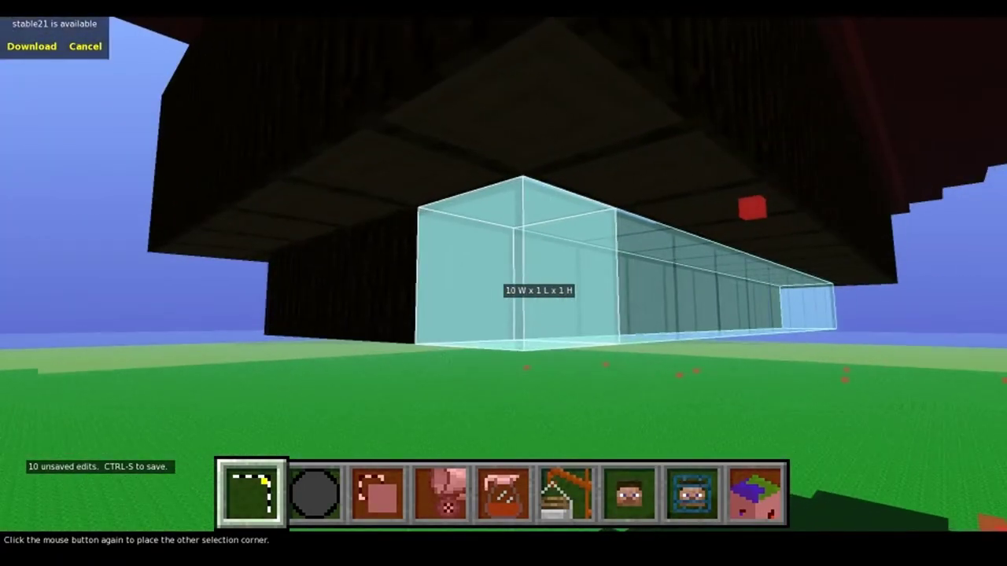
left_click(508, 291)
left_click(441, 494)
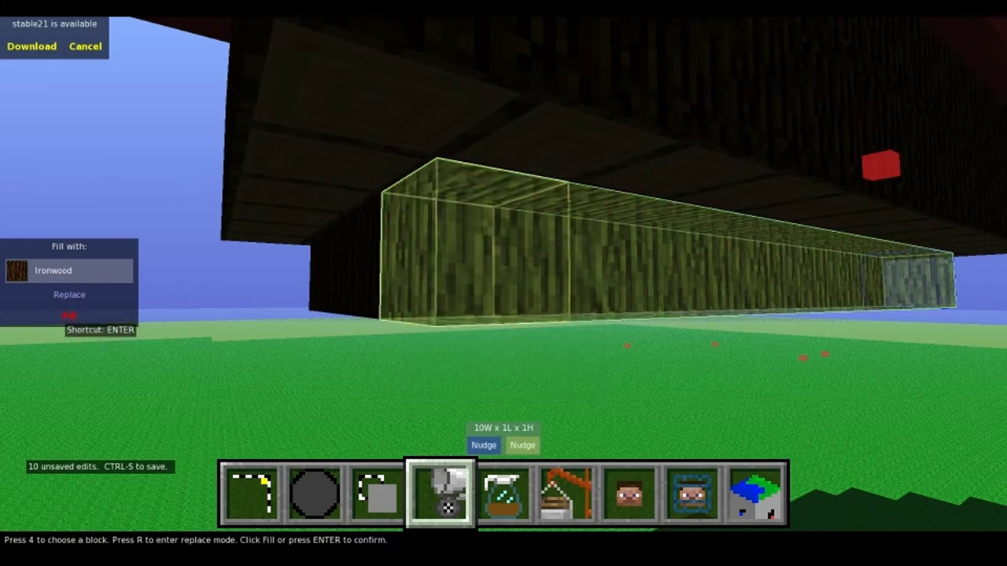
left_click(69, 315)
key("Escape")
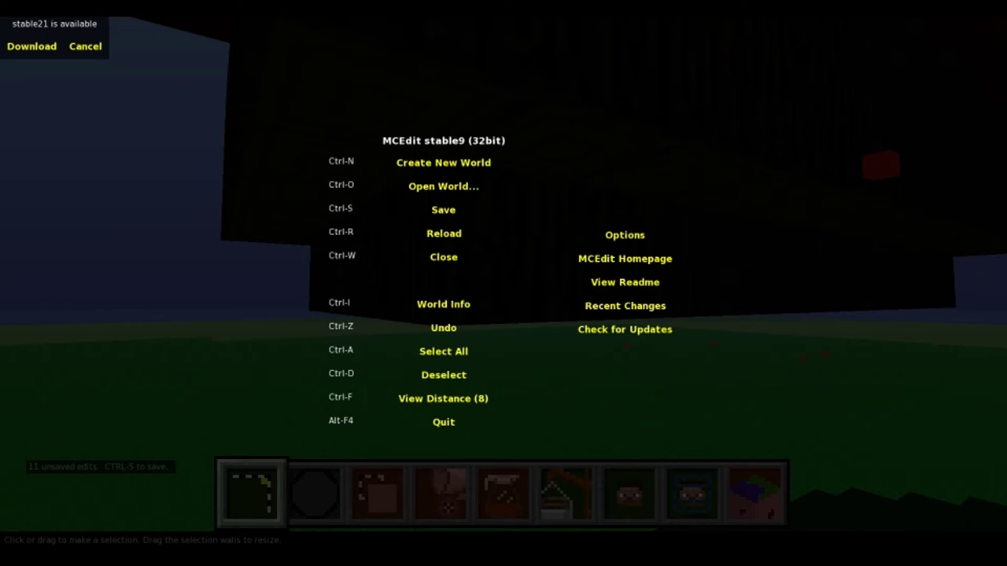
key("Escape")
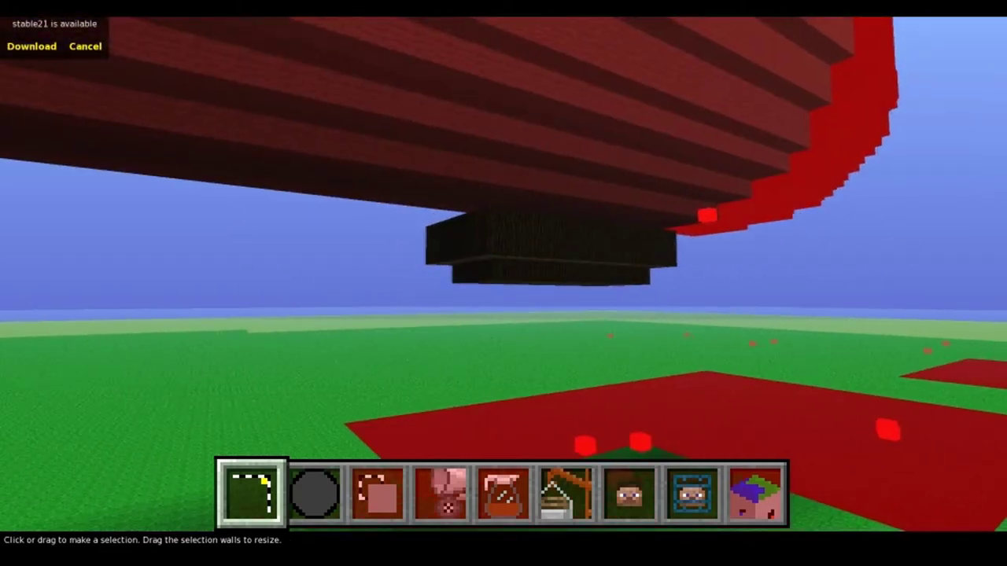
Step: Examine the airship's hull and gondola from a distance and compare it with the other builds on the snowy area
key("s")
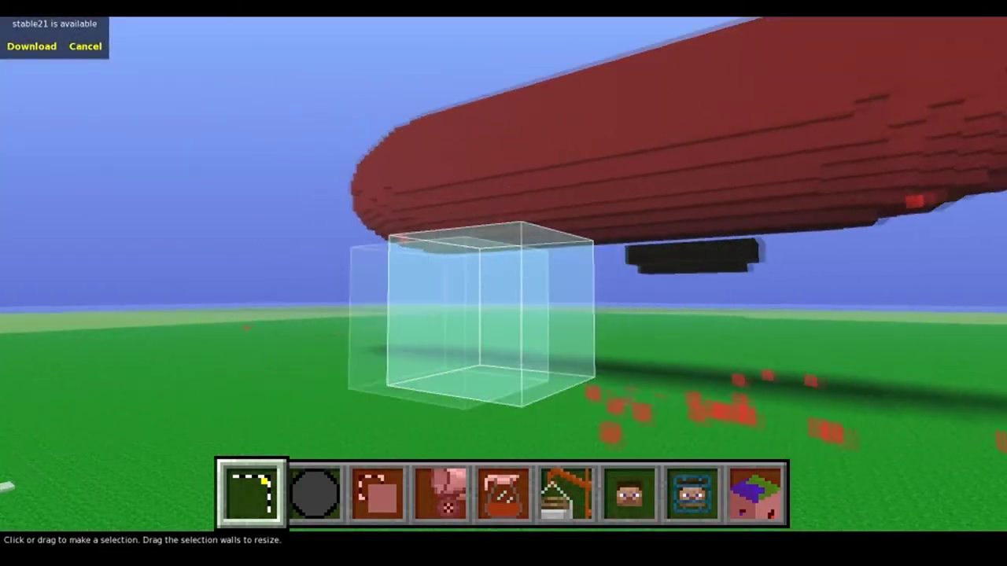
key("w")
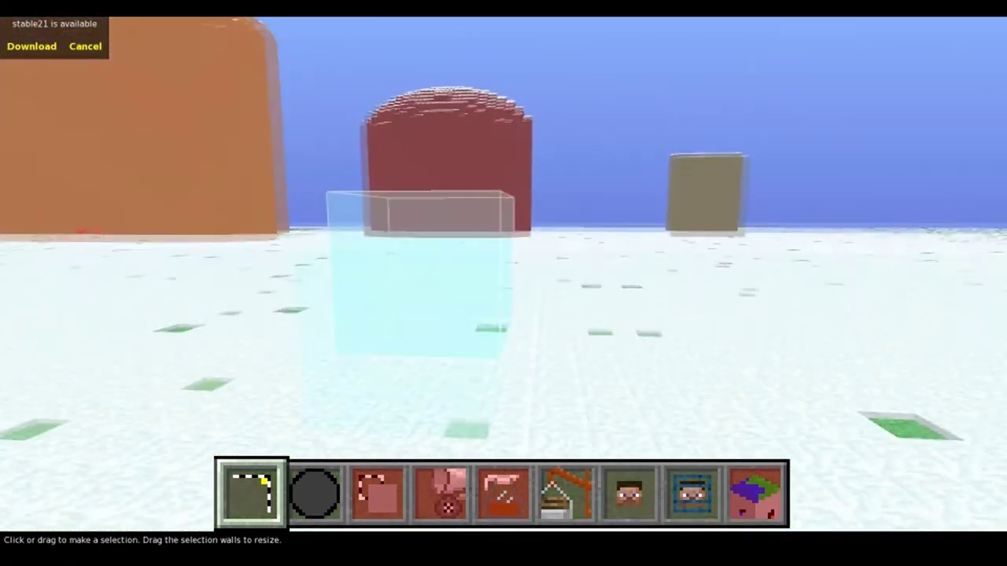
key("w")
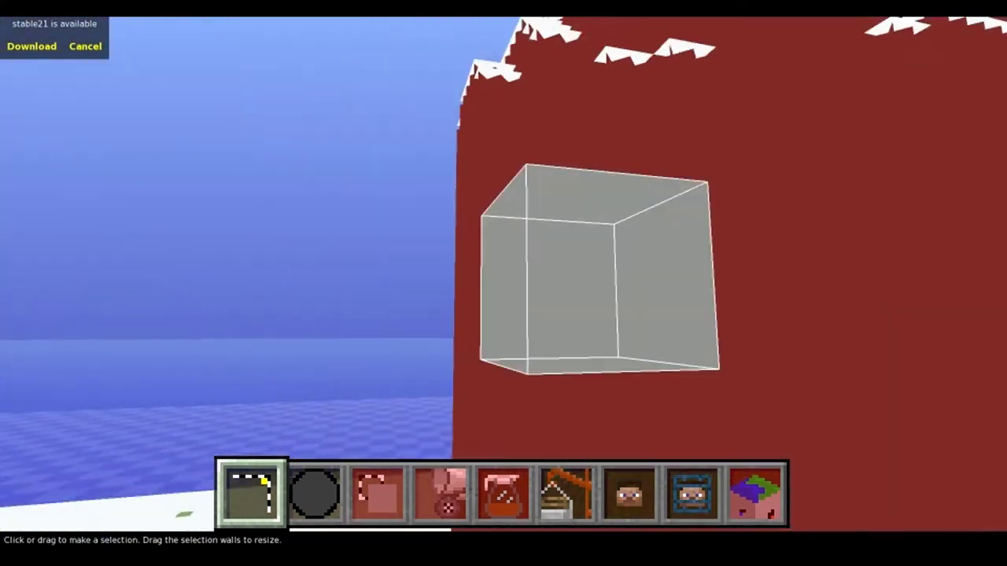
key("s")
key("w")
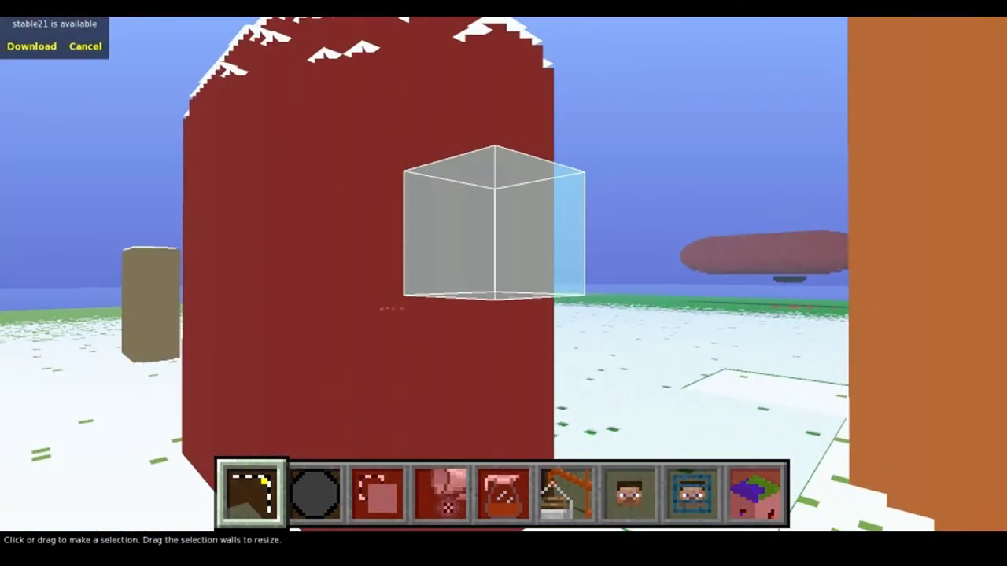
key("w")
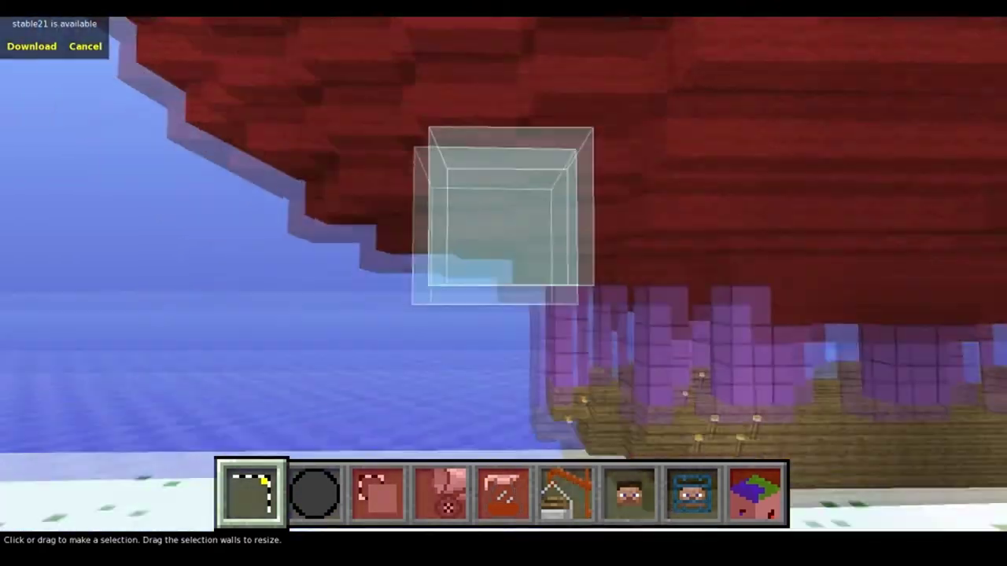
key("s")
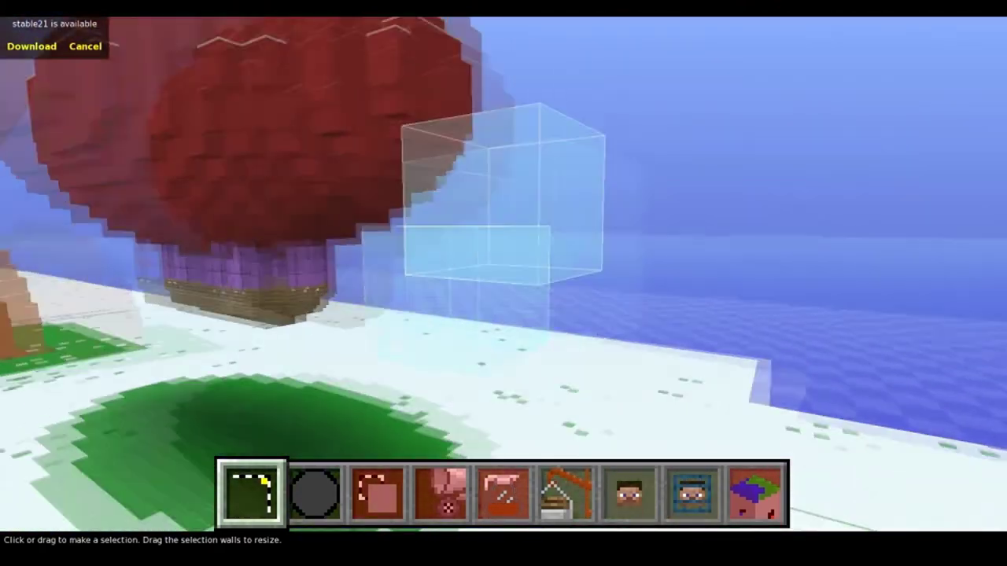
key("w")
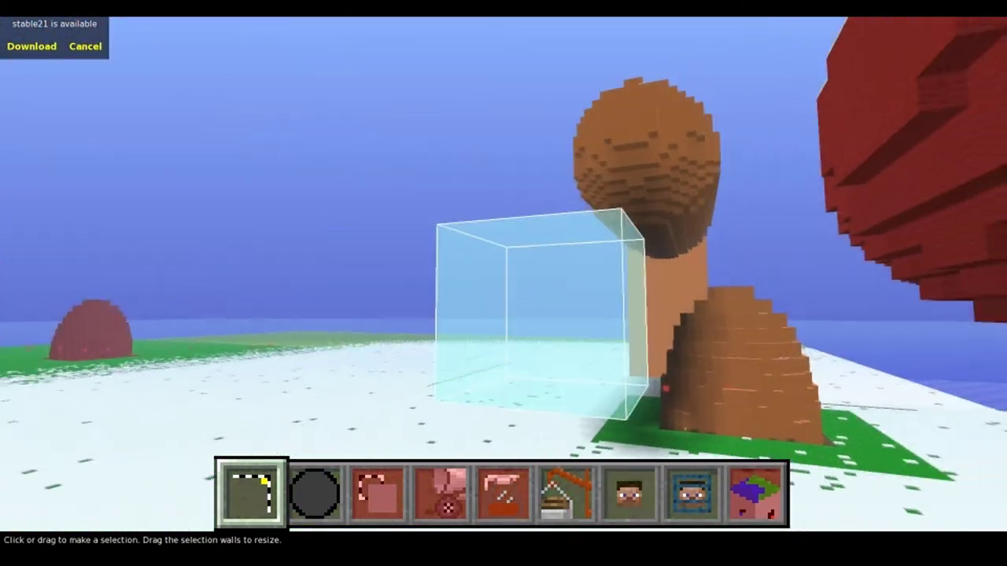
key("w")
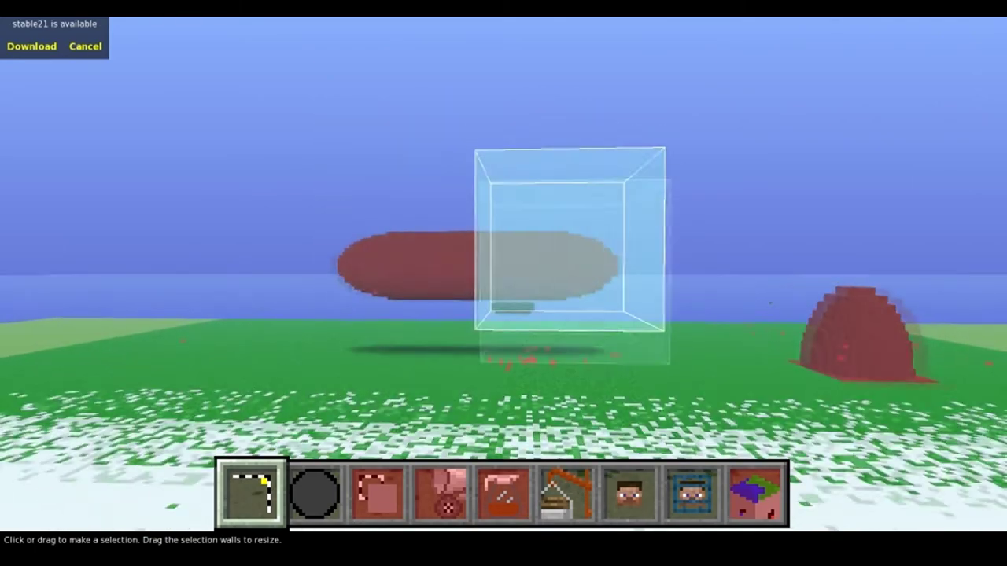
key("w")
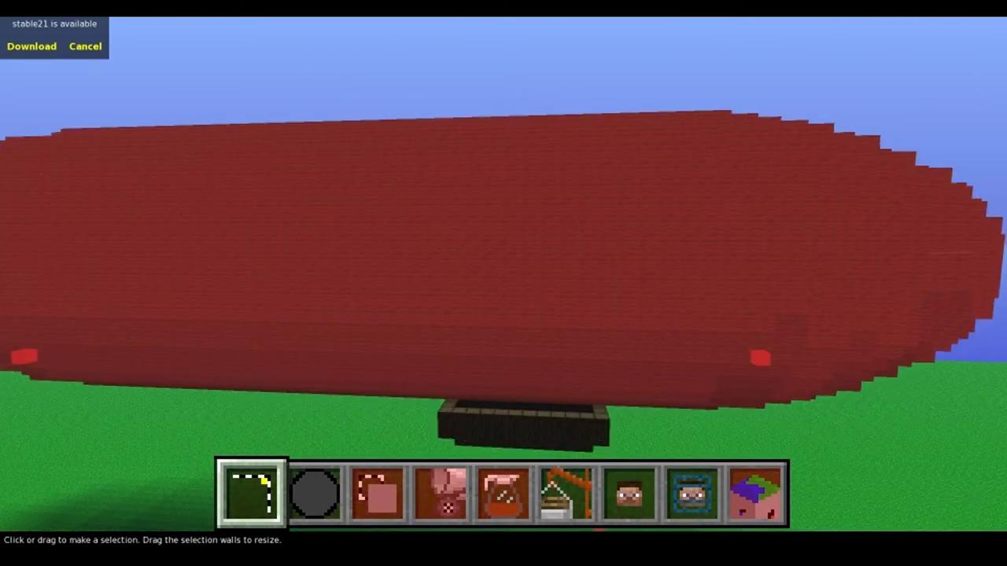
key("Escape")
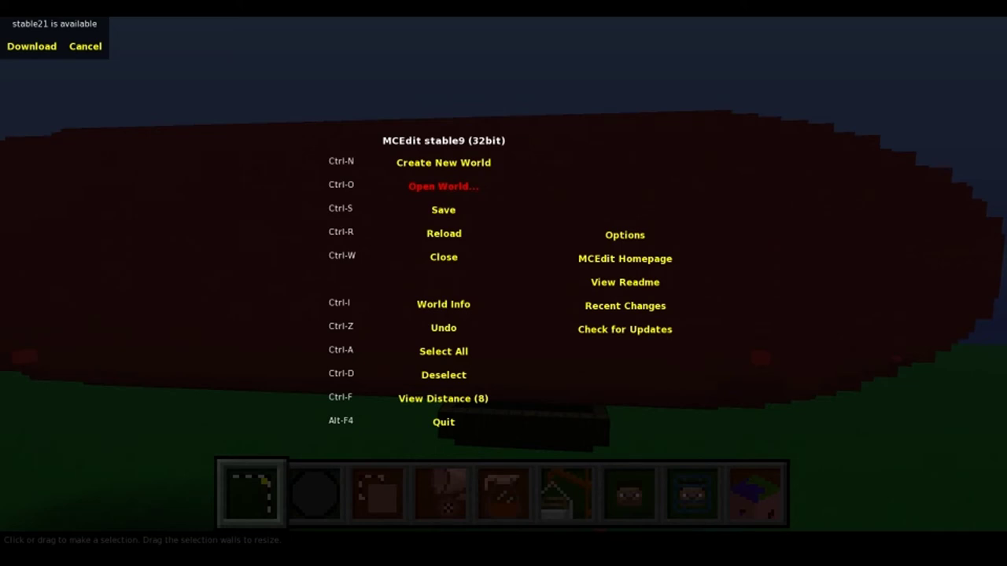
key("Escape")
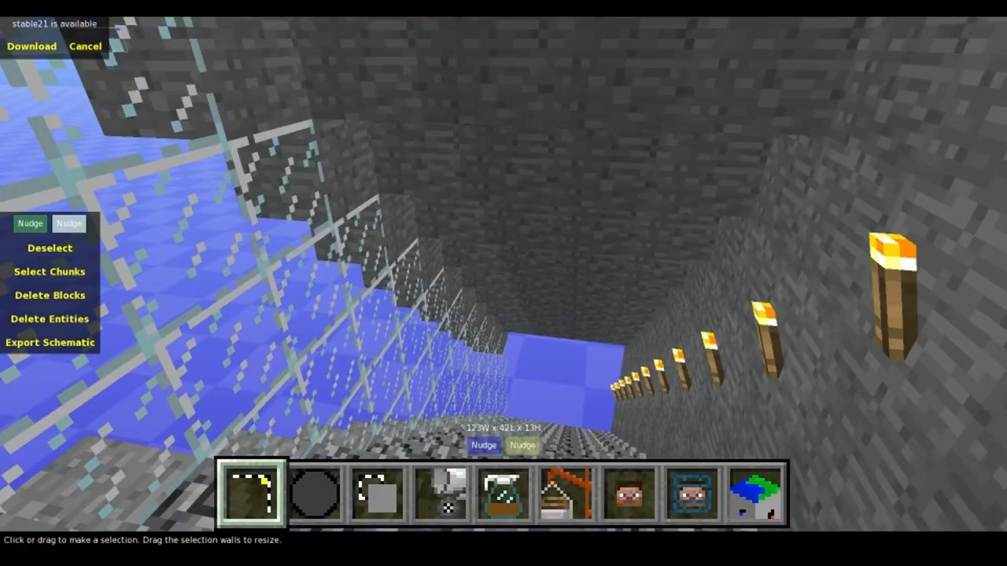
Step: Leave the torch-lit stone tunnel with the glass wall and clear the current selection
right_click(503, 283)
key("w")
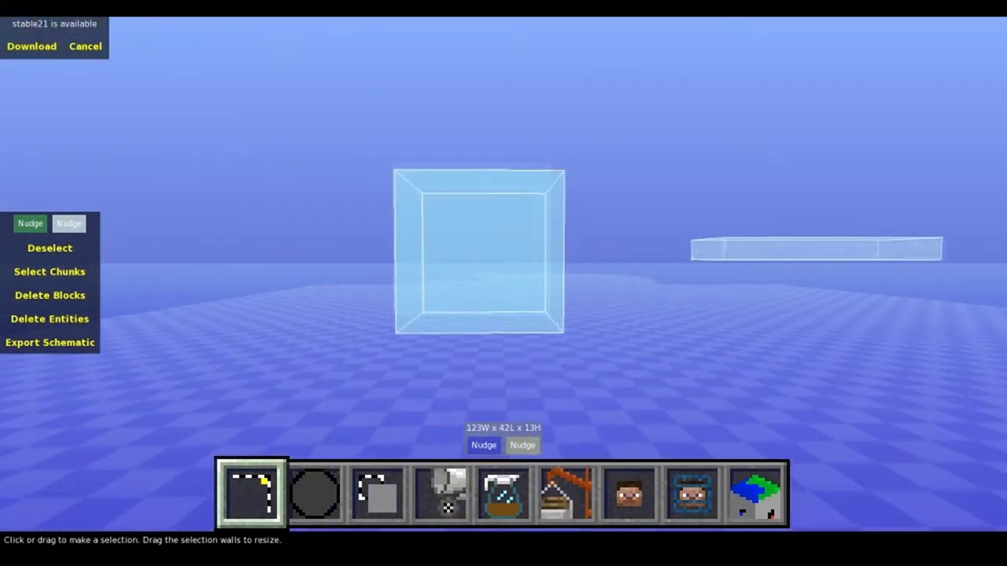
key("Escape")
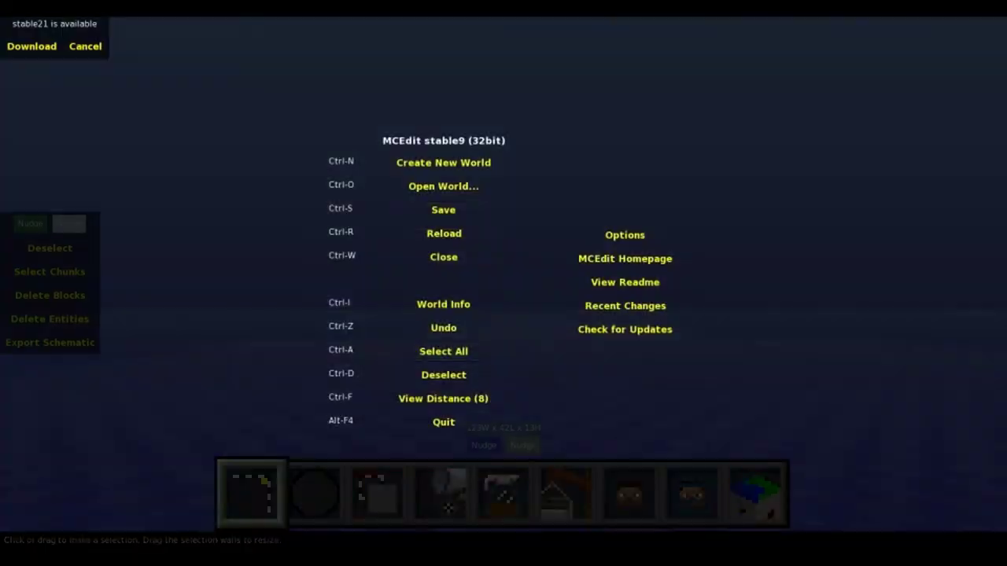
key("Escape")
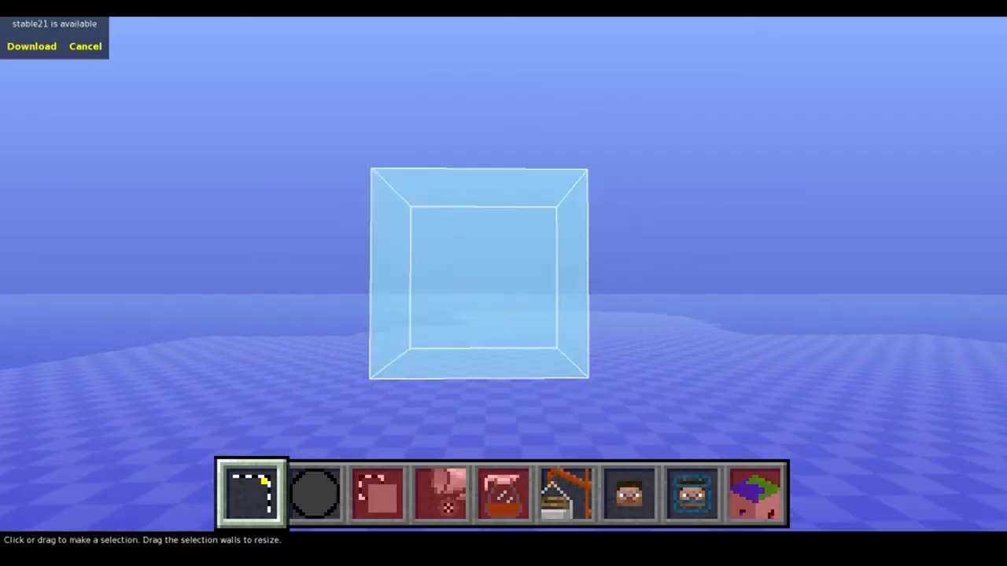
Step: Fly across the water past the floating builds to the large finished airship and examine its white hull and orange nose
key("s")
key("space")
key("a")
key("shift")
key("w")
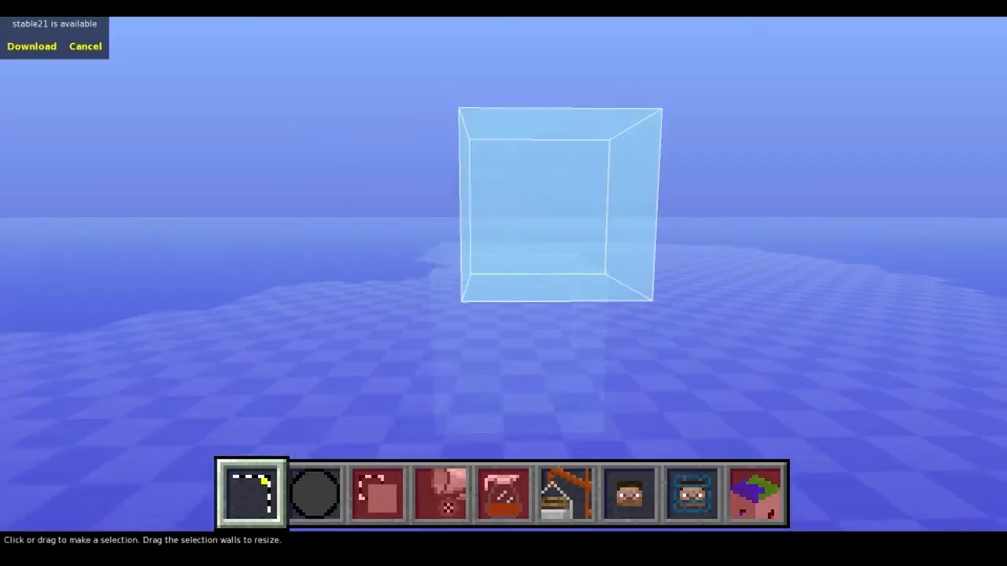
key("space")
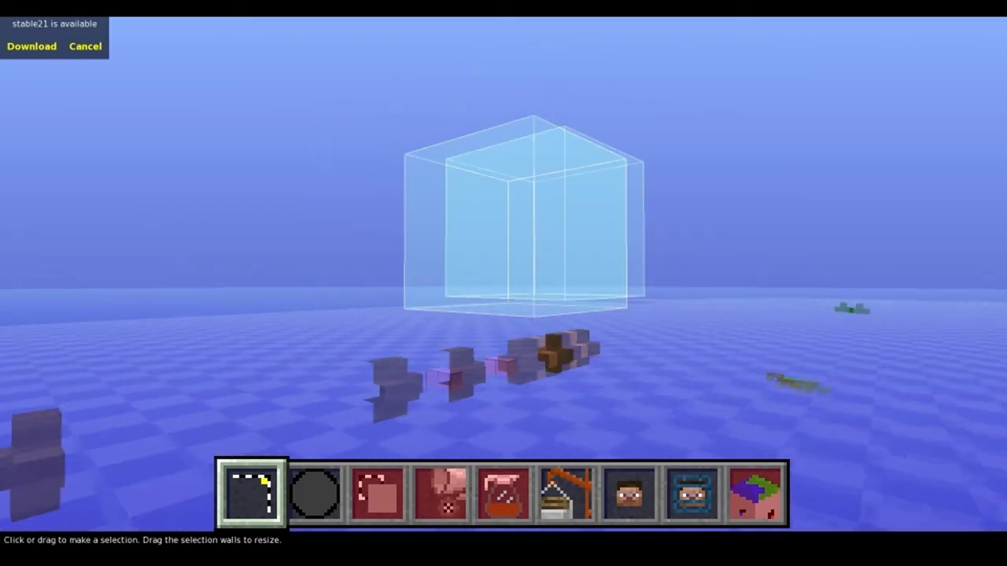
key("d")
key("space")
key("s")
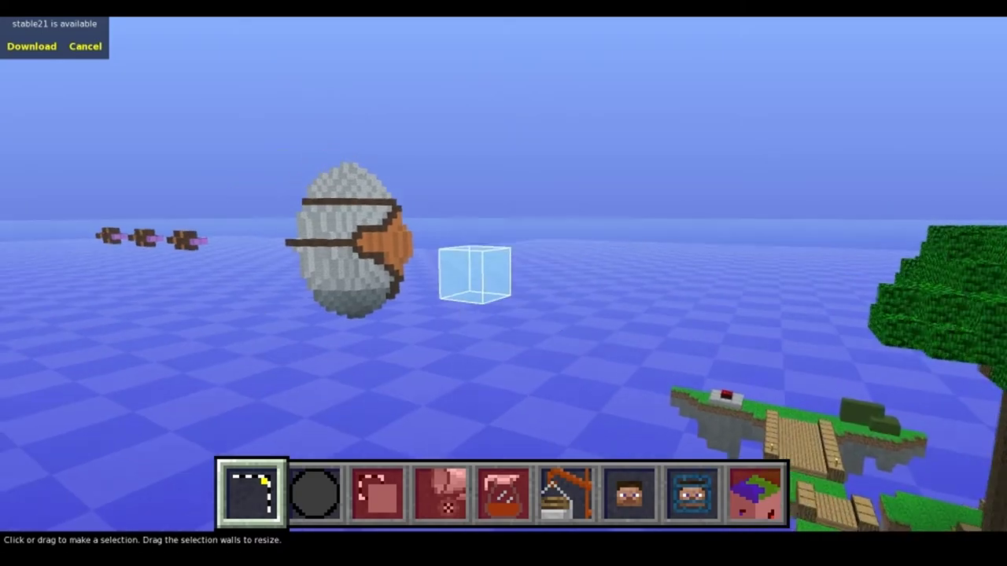
key("d")
key("w")
key("shift")
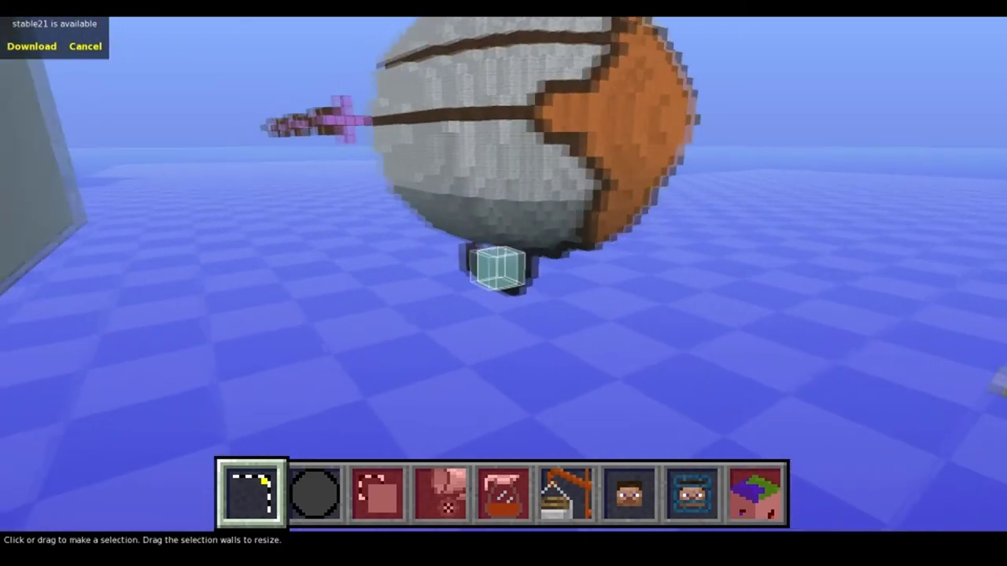
key("space")
key("d")
key("w")
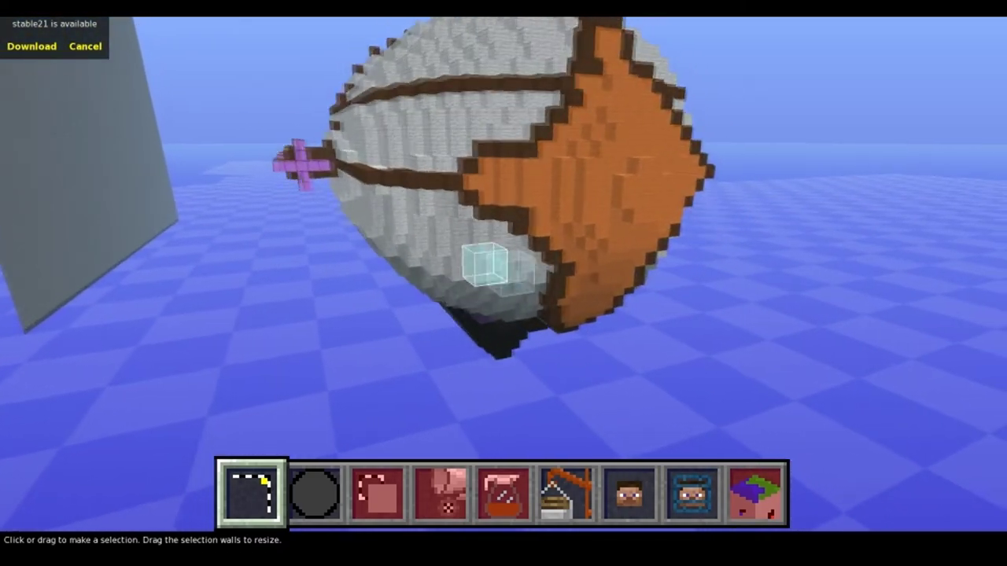
key("d")
key("w")
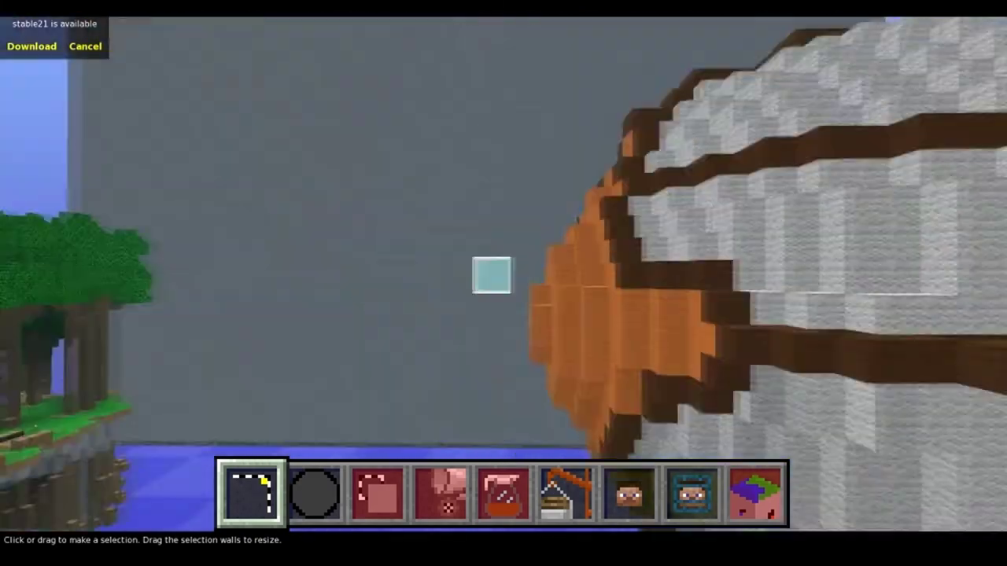
Step: Examine the finished airship's gondola from below, its side propeller engines and the mast on top, and view the whole ship from a distance
key("d")
key("w")
key("shift")
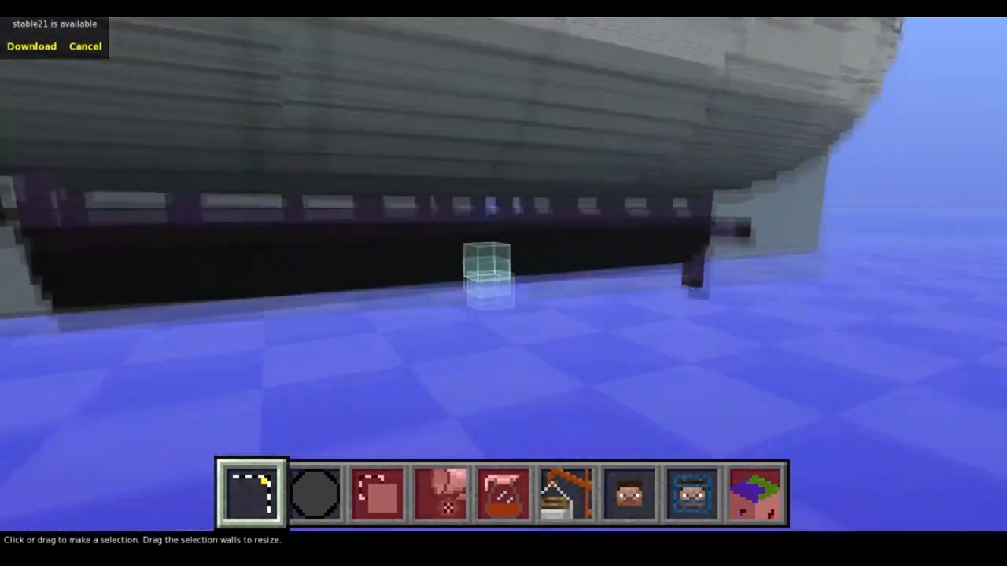
key("a")
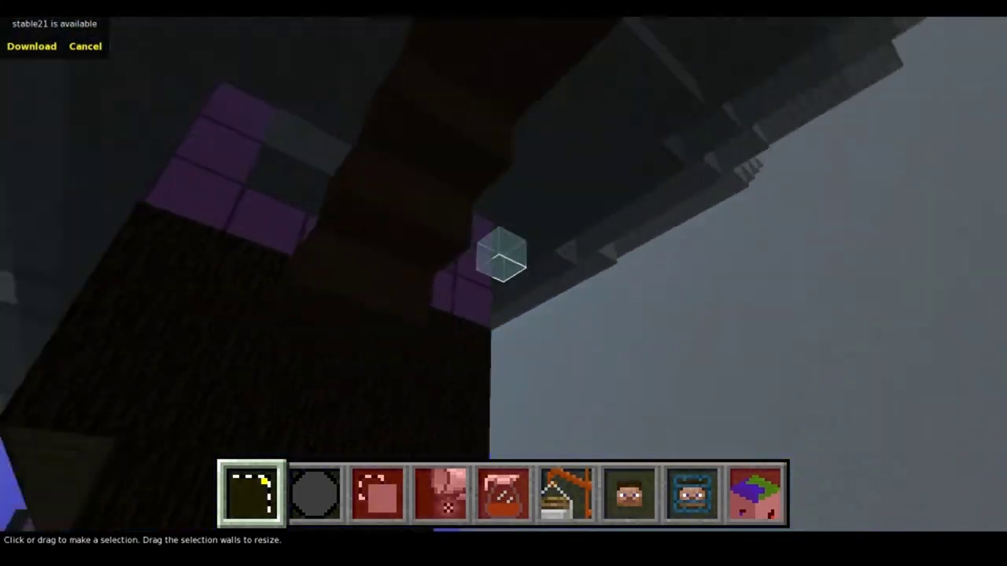
key("w")
key("space")
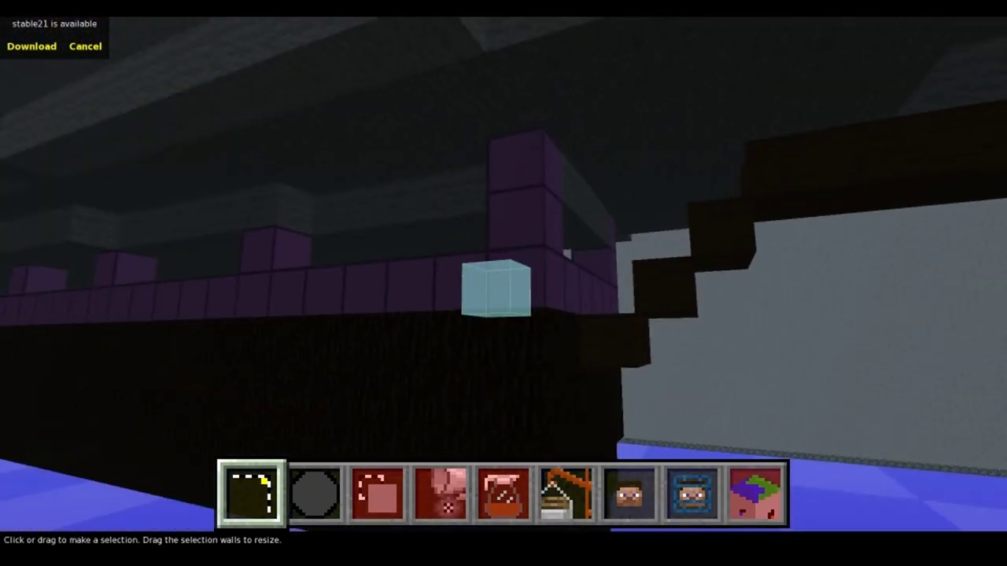
left_click(503, 275)
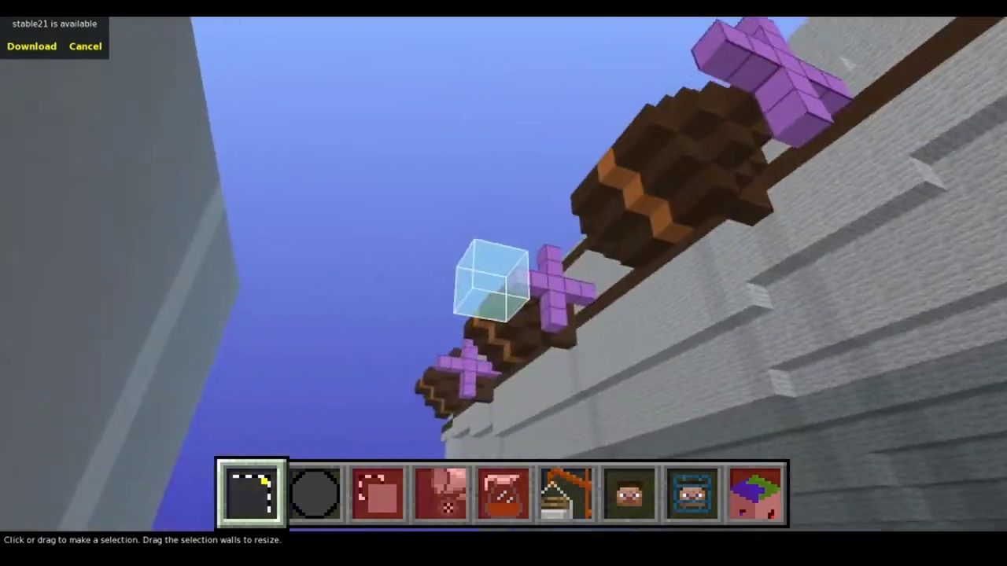
key("q")
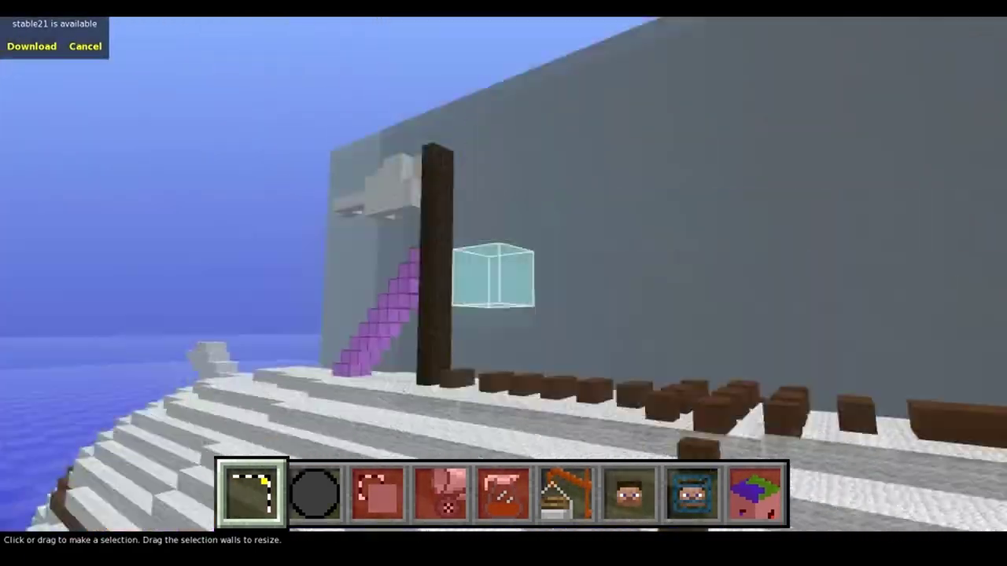
key("a")
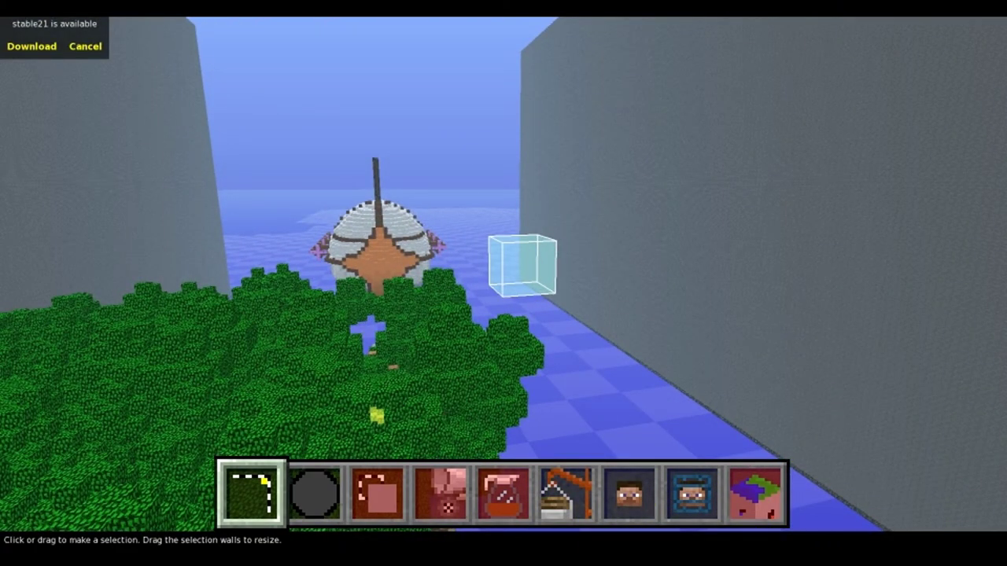
key("w")
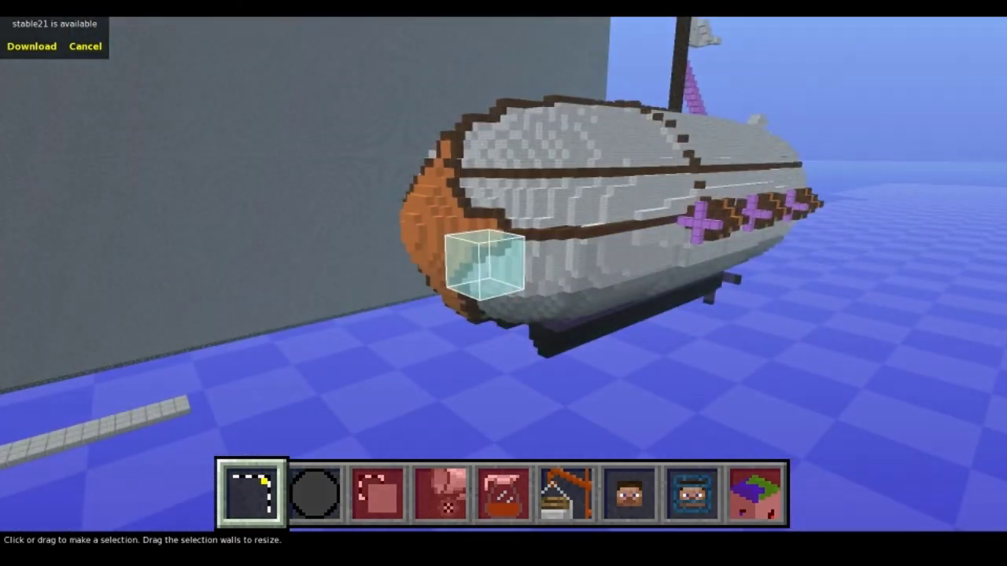
key("w")
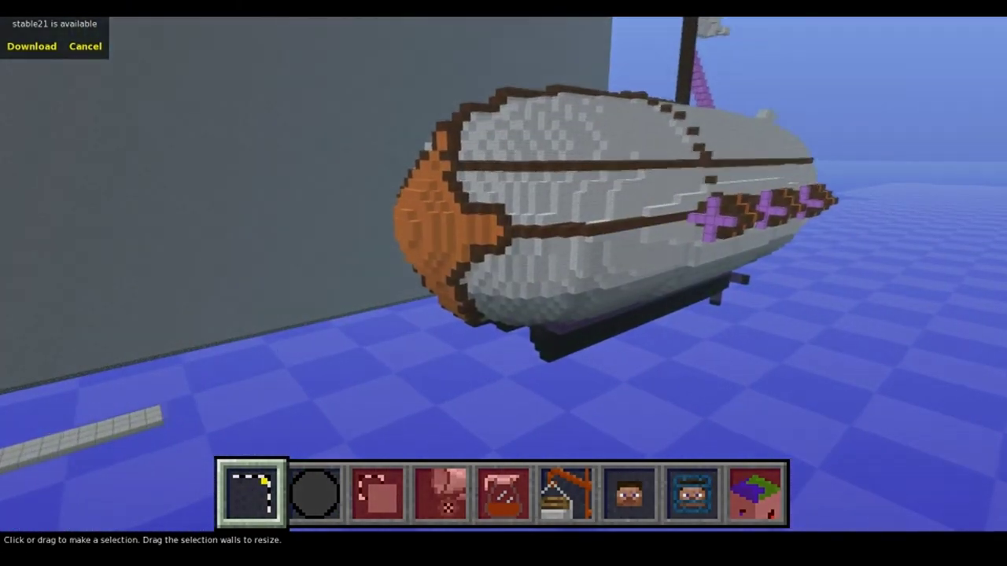